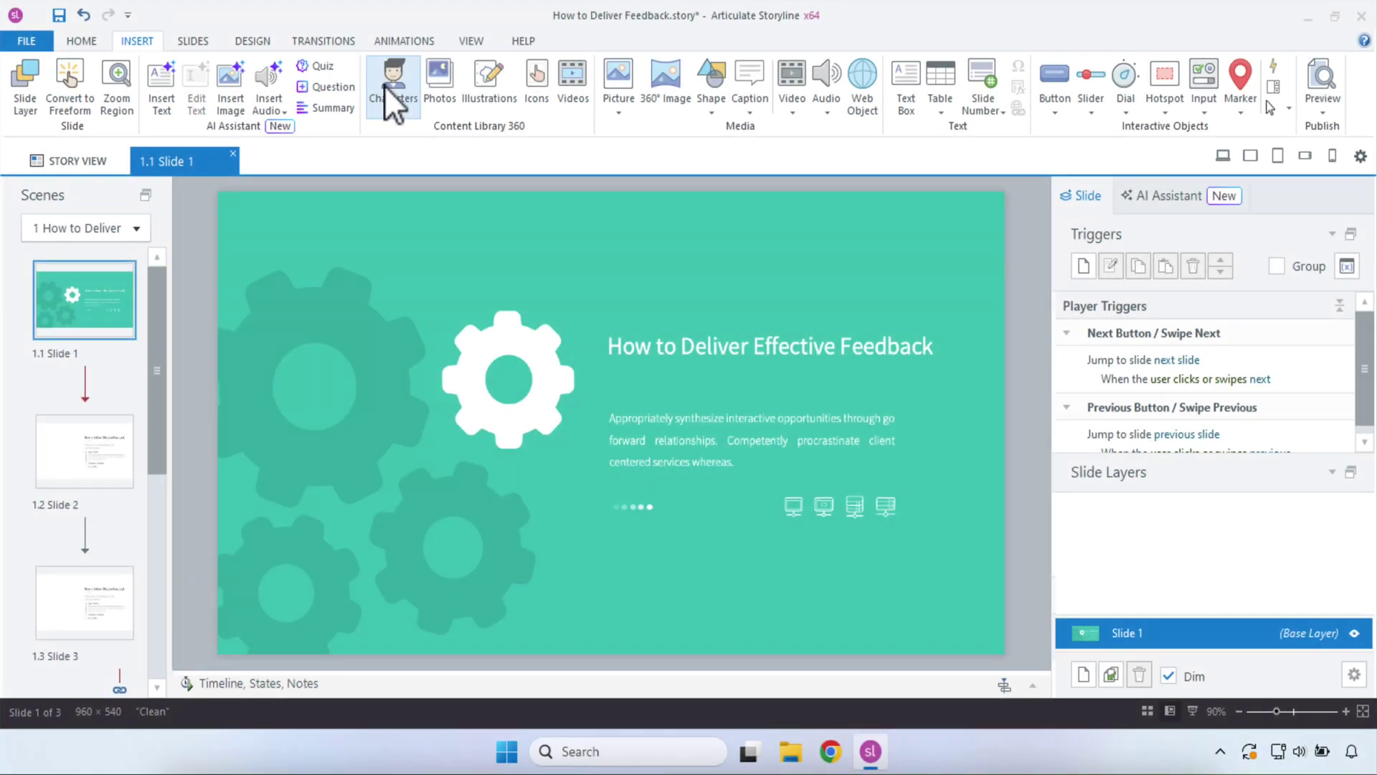
Filter Storyline's character library to Photographic and preview the Business Casual woman and man
click(384, 85)
click(218, 165)
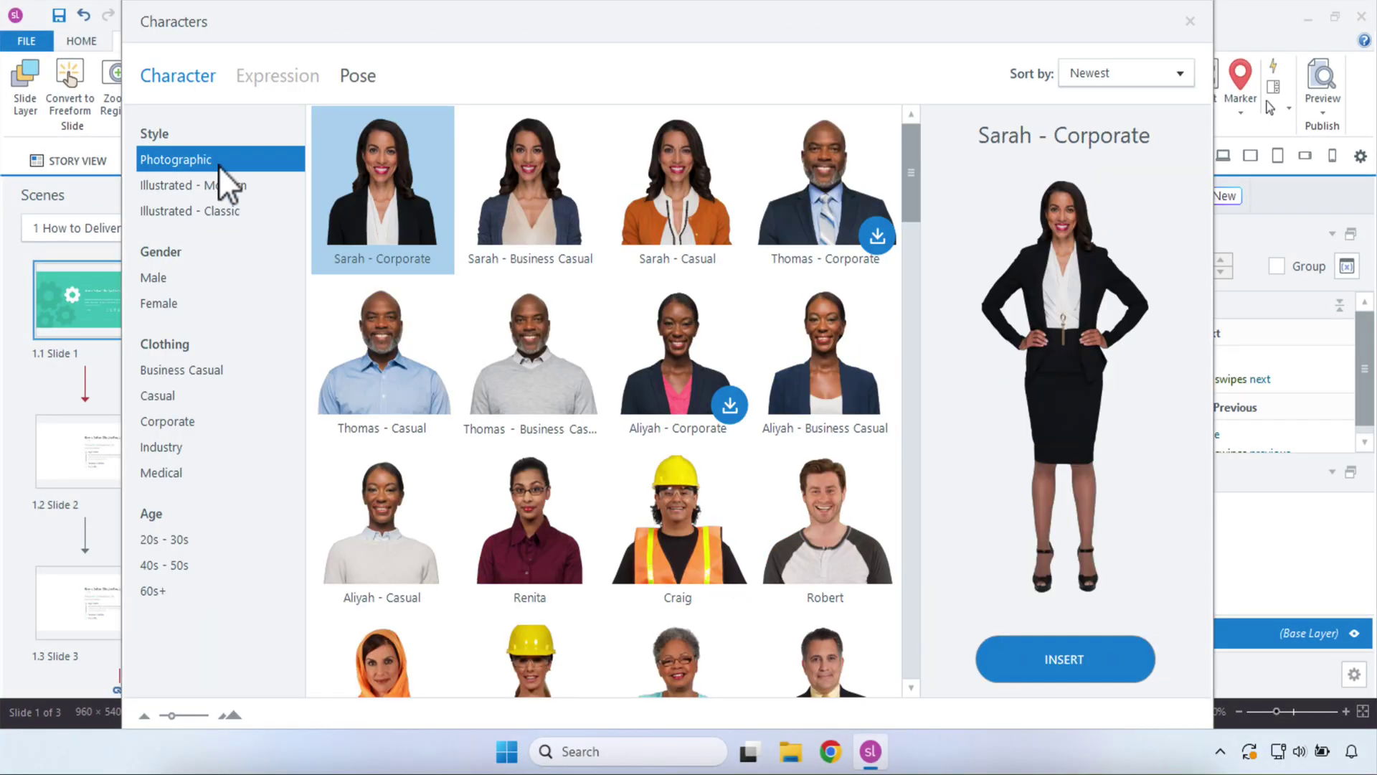
click(541, 187)
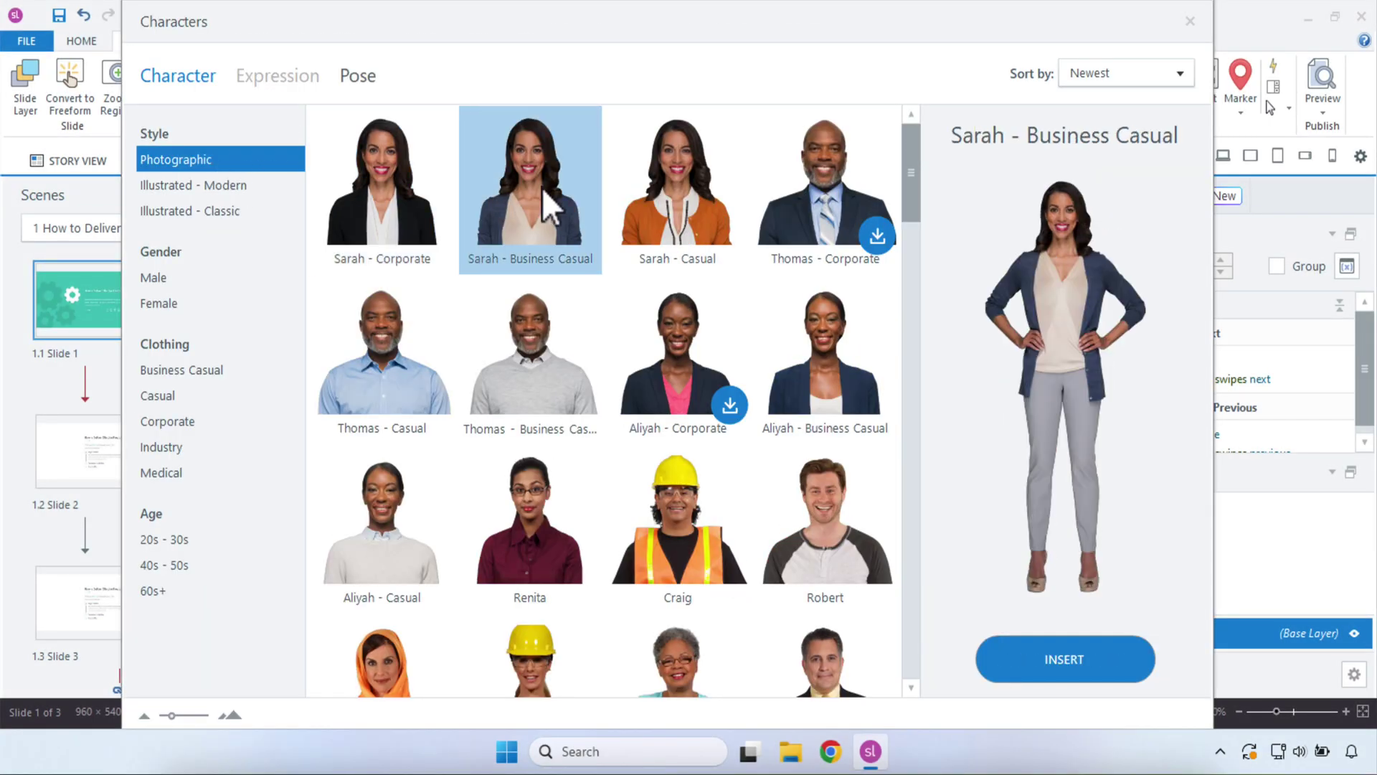
click(537, 350)
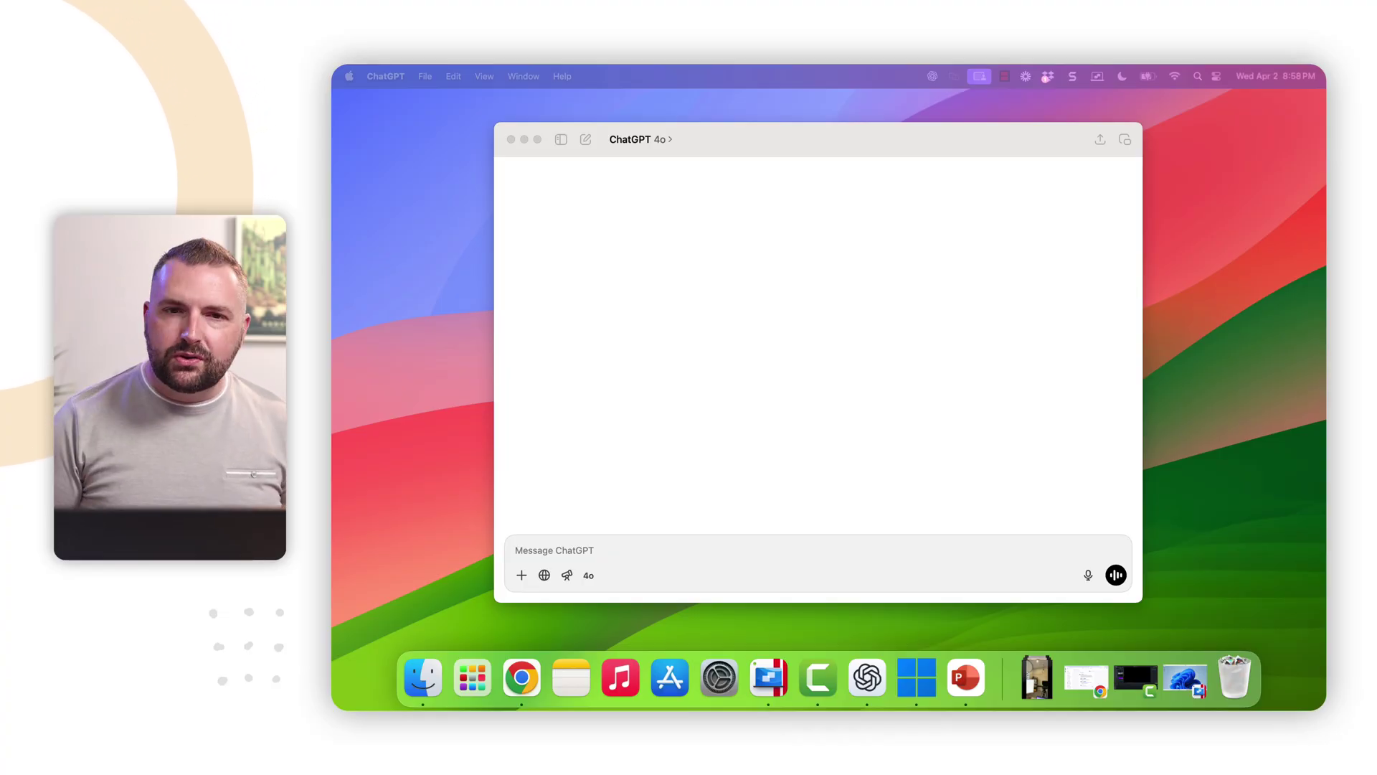
Place the cursor in the empty Message ChatGPT field of the new chat
click(644, 549)
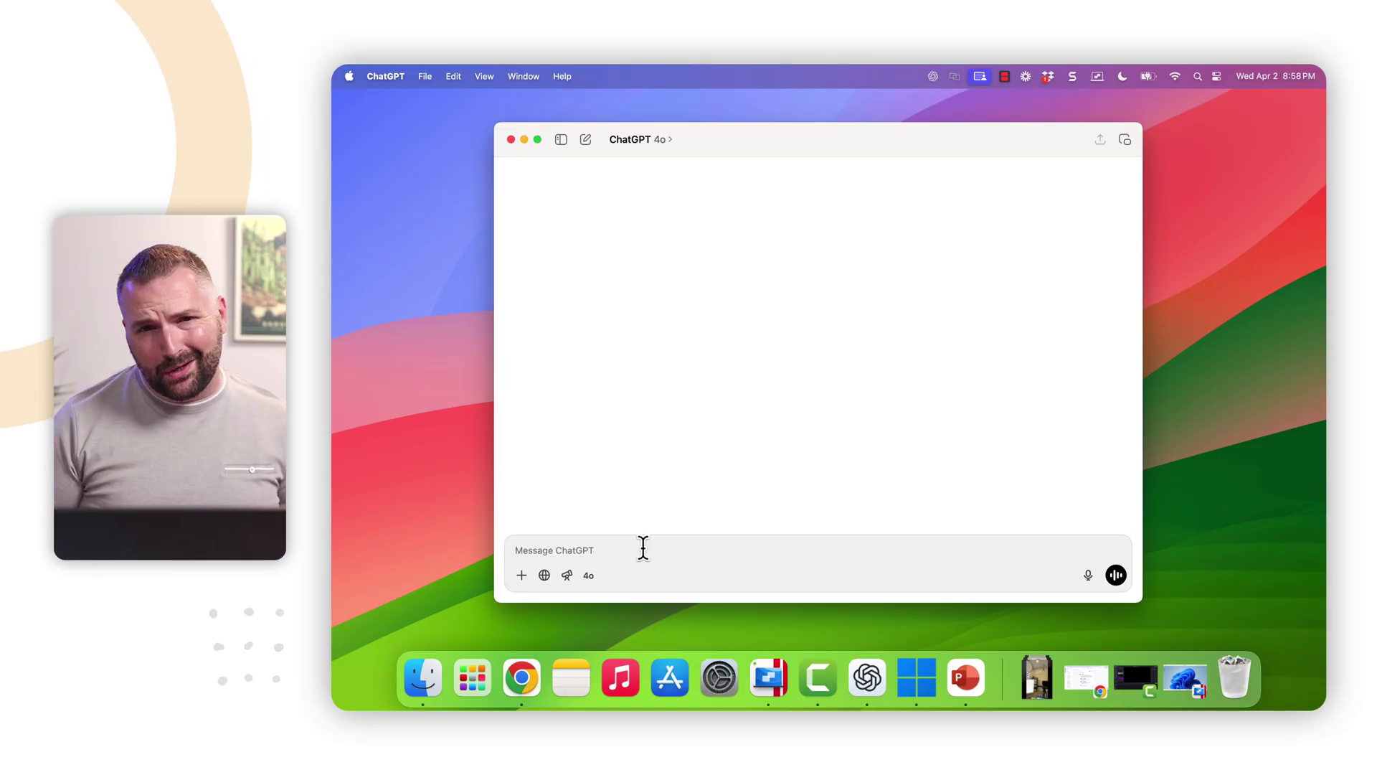
Draft a prompt for a photorealistic character who works at a tech company, in business casual
text(Hey)
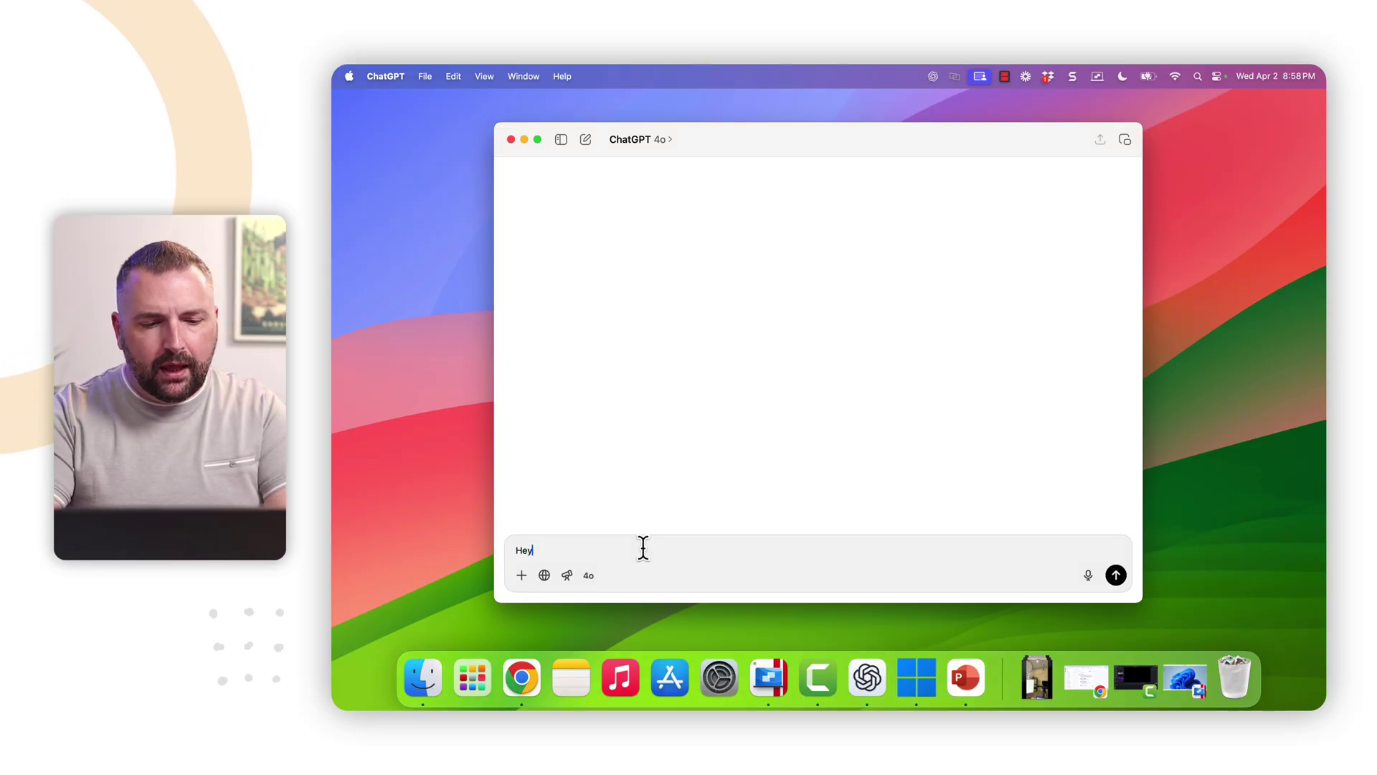
text(! )
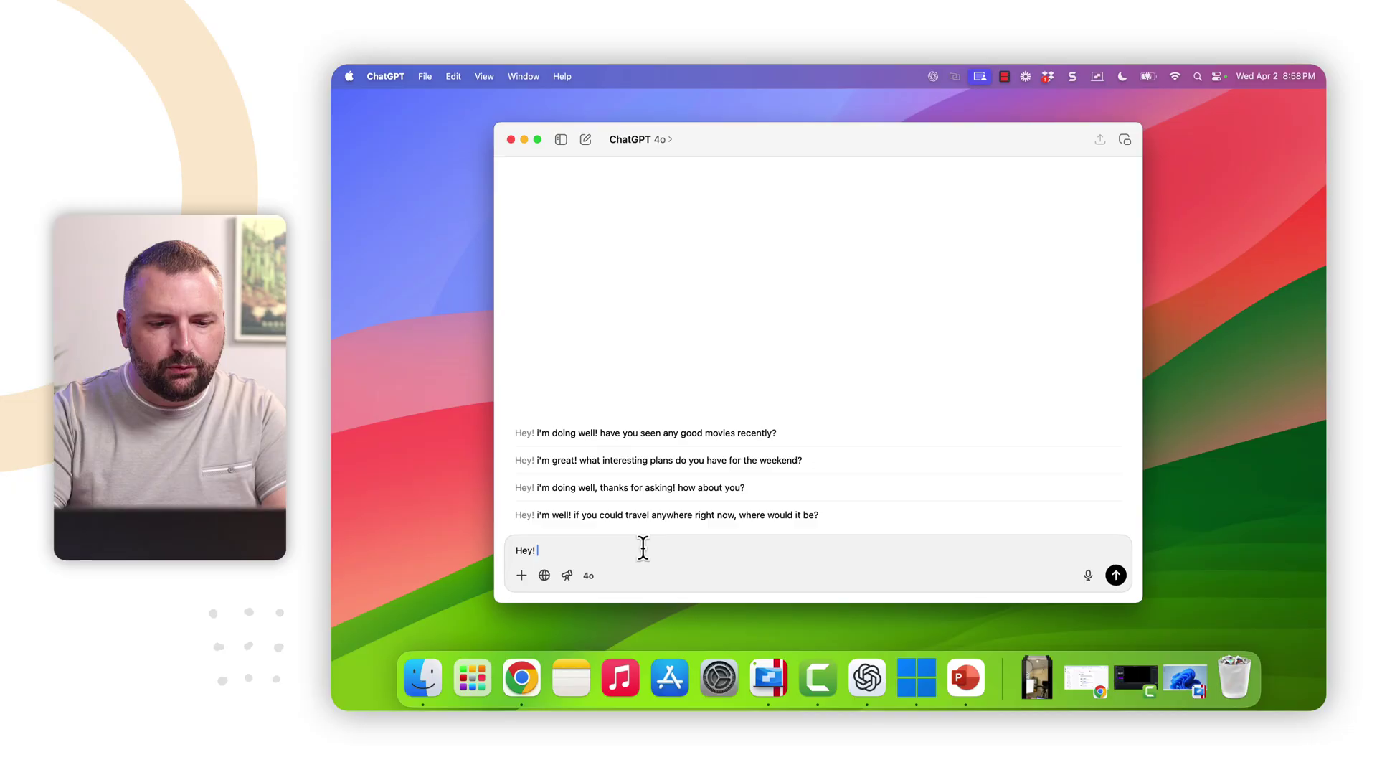
text(I'm working on an)
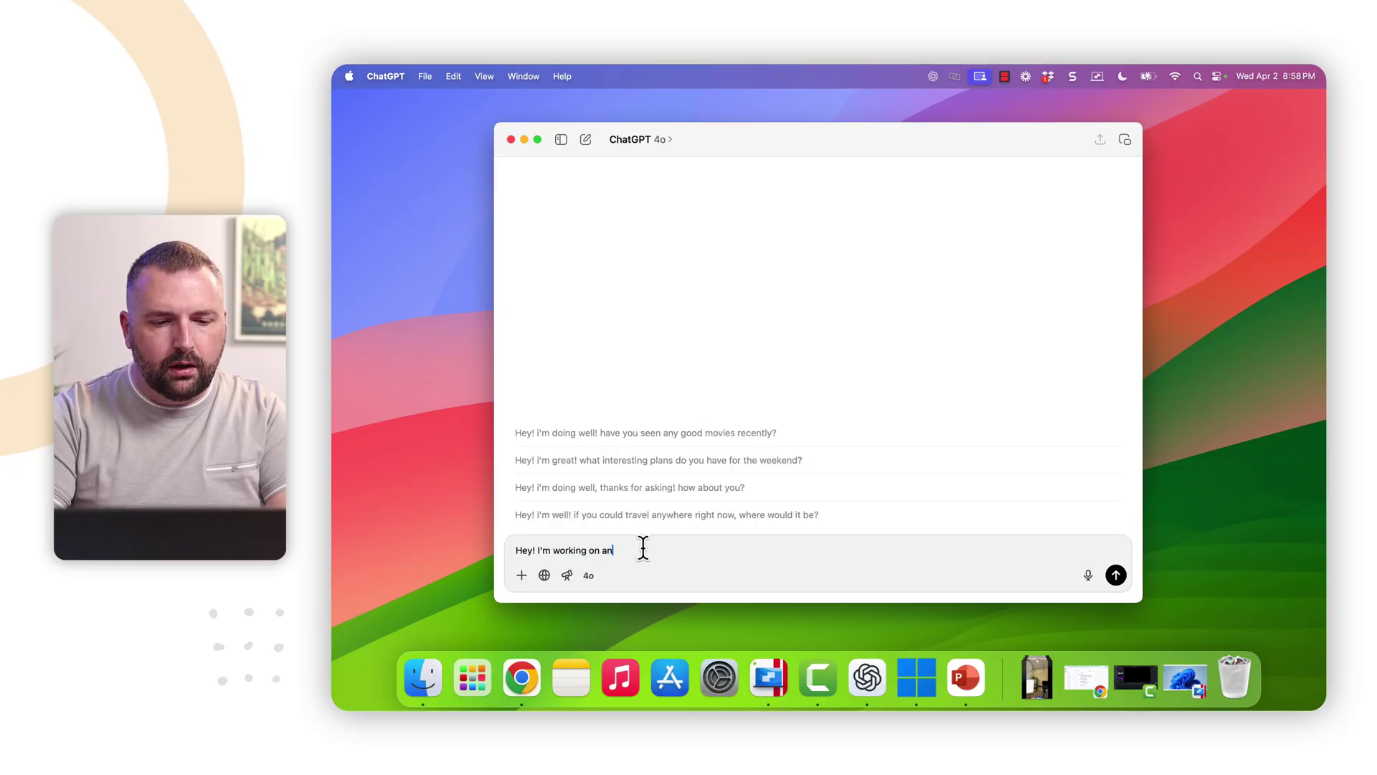
text(g course for new leaders on how to deliver effective performan)
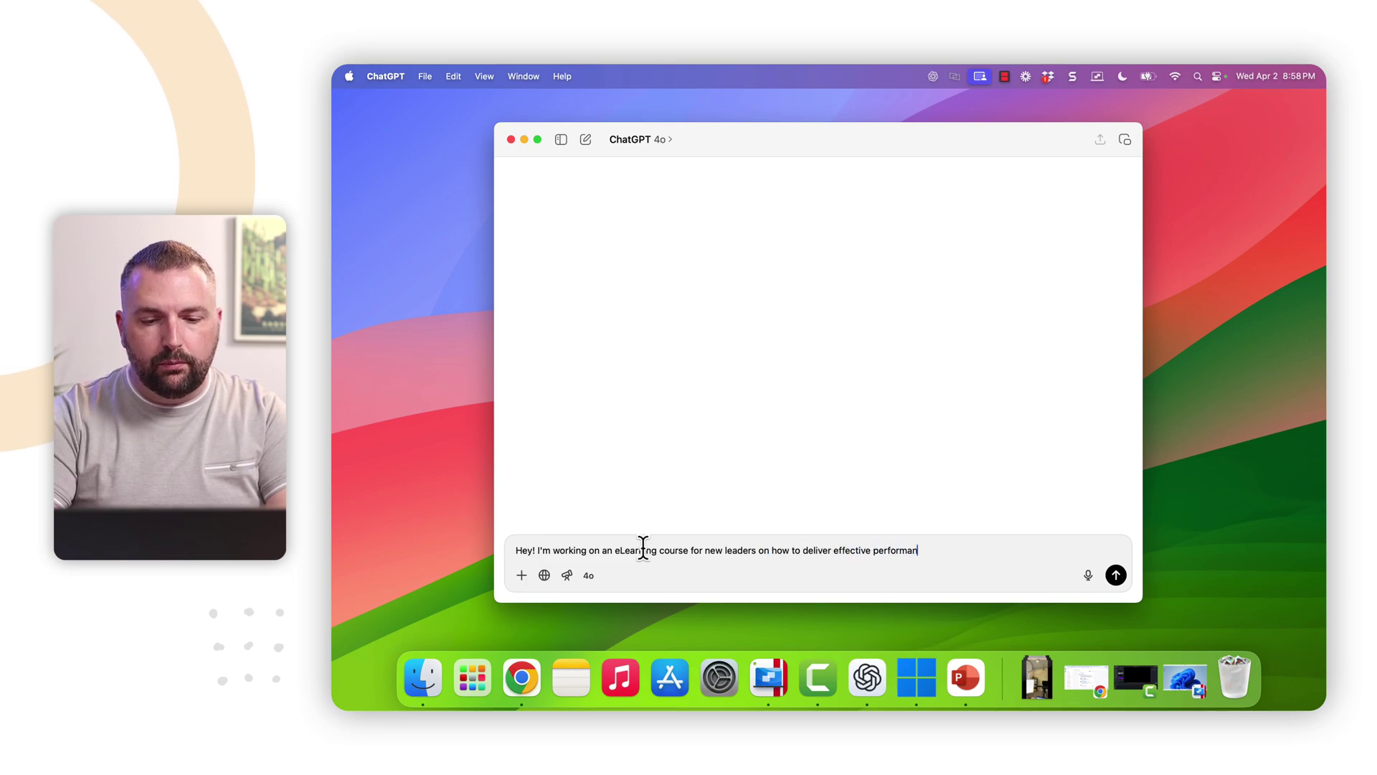
text(s and feedback. I need a charac)
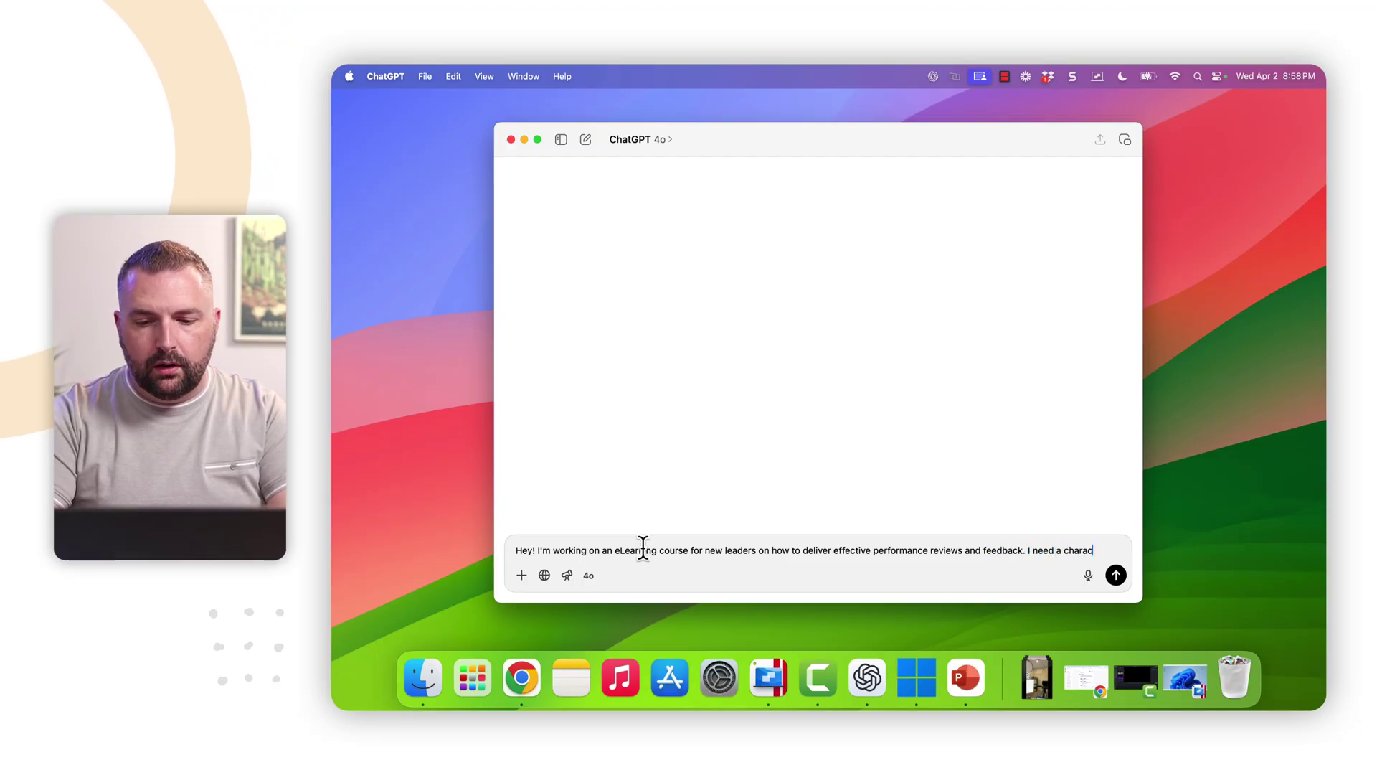
key(BackSpace)
key(BackSpace)
key(BackSpace)
key(BackSpace)
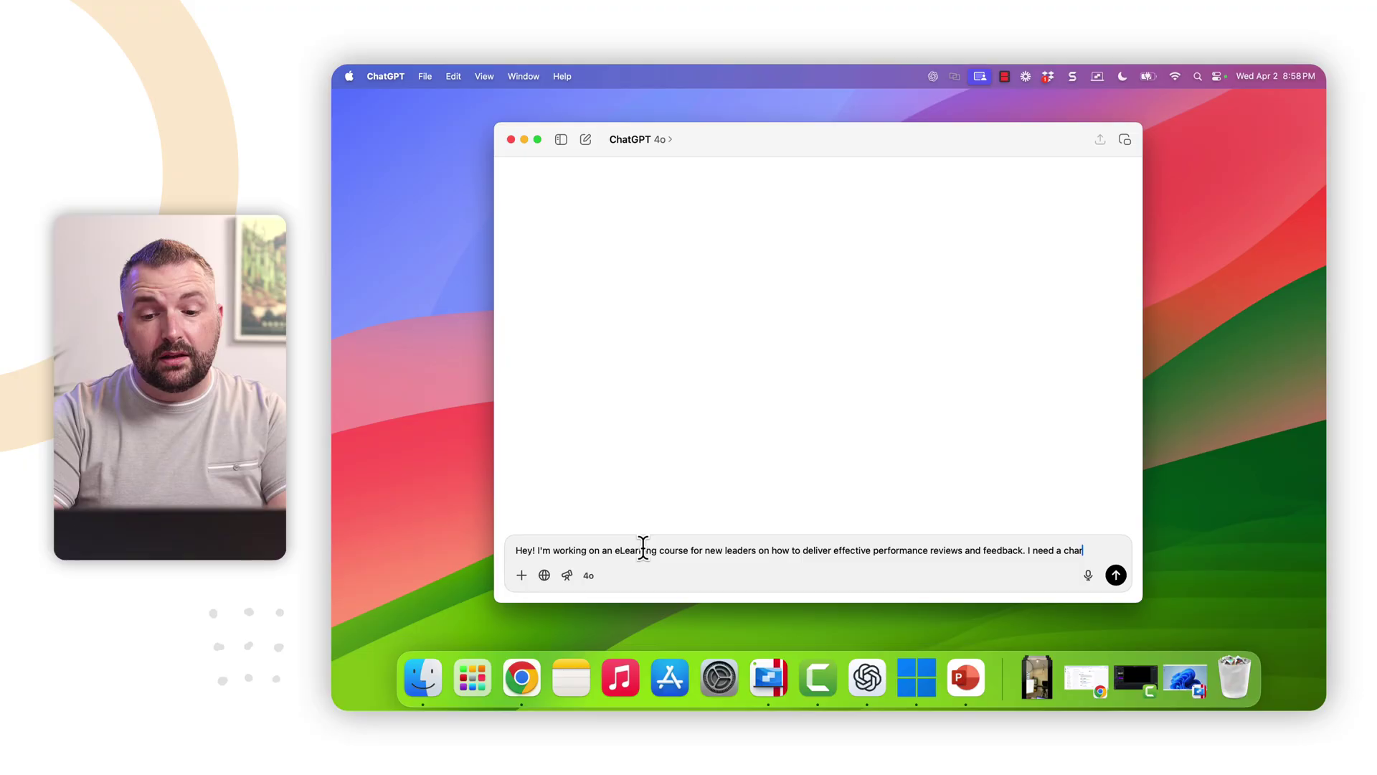
key(BackSpace)
key(BackSpace)
text(photo)
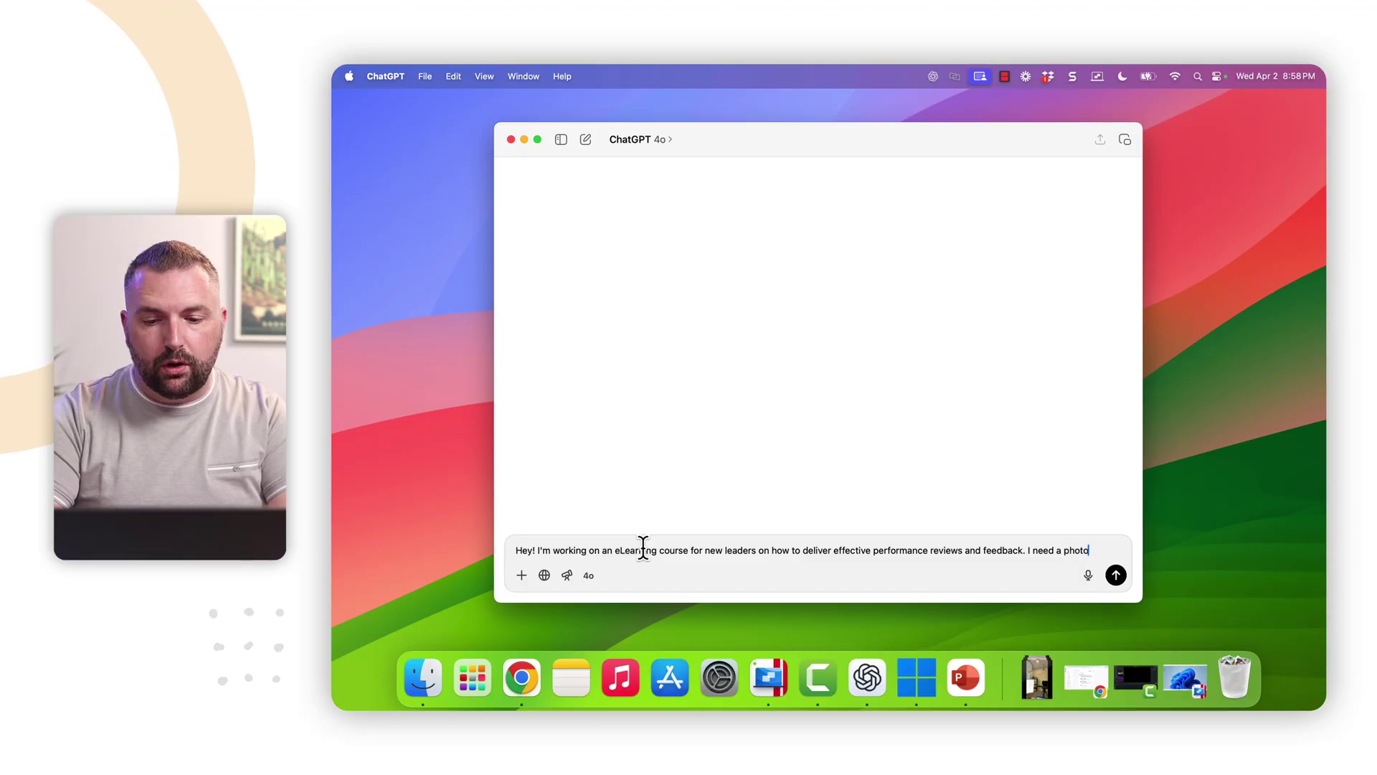
text(realistic c)
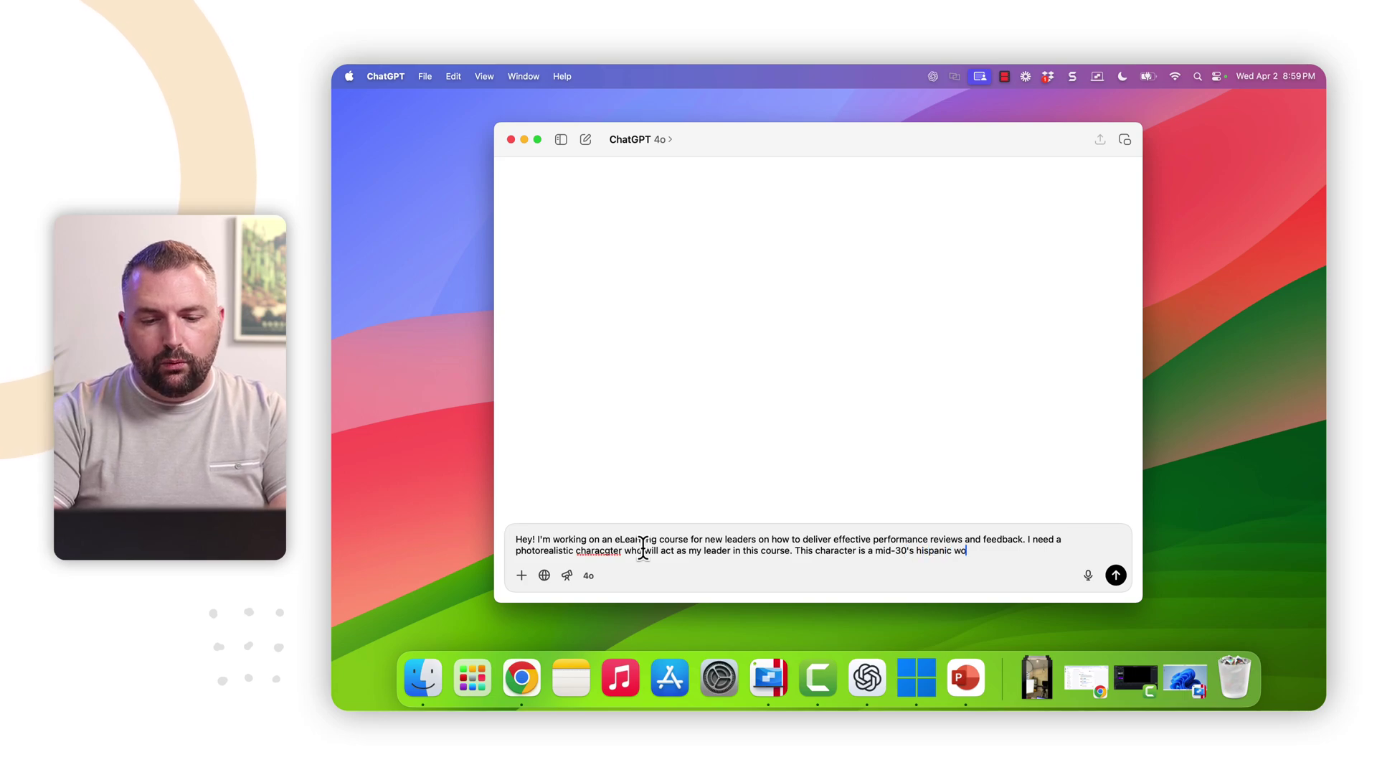
text(n, she )
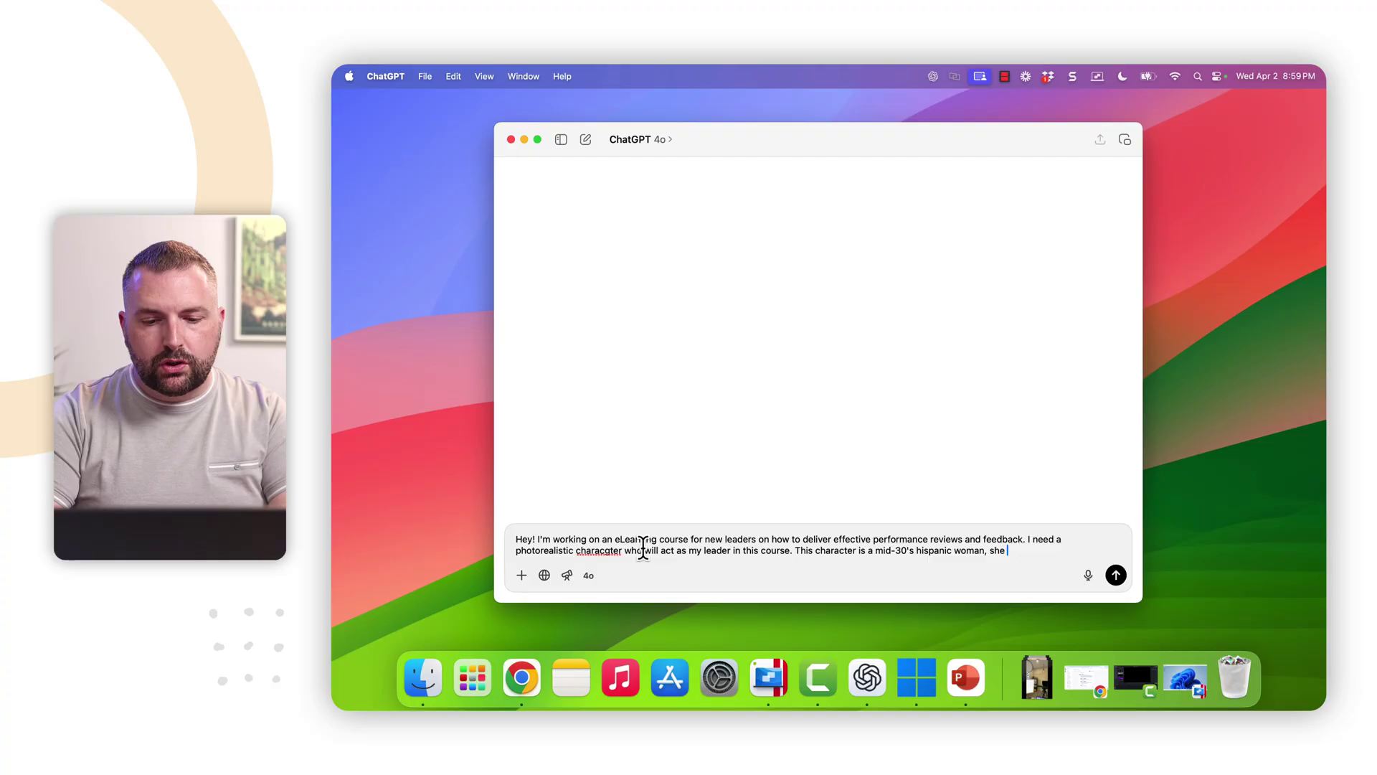
text(works a a tech company)
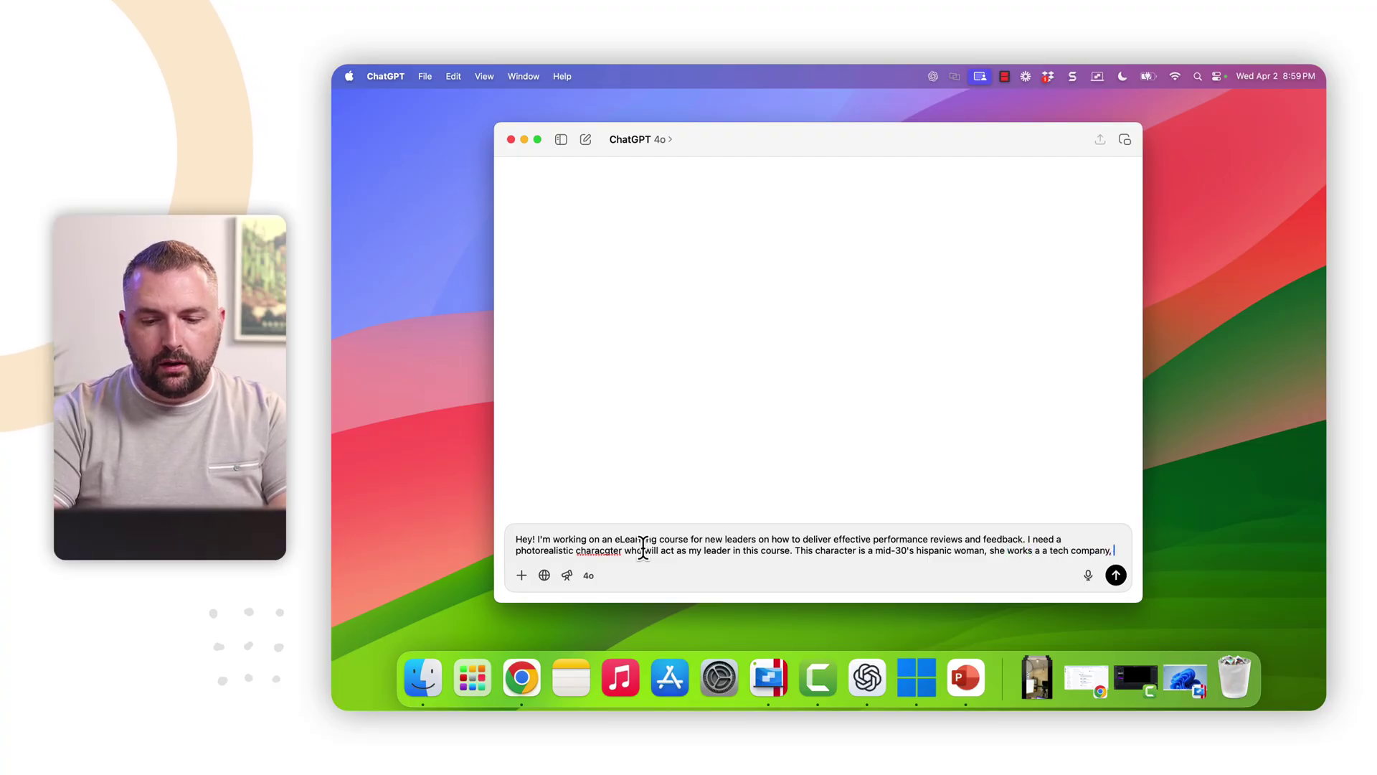
text(, with a)
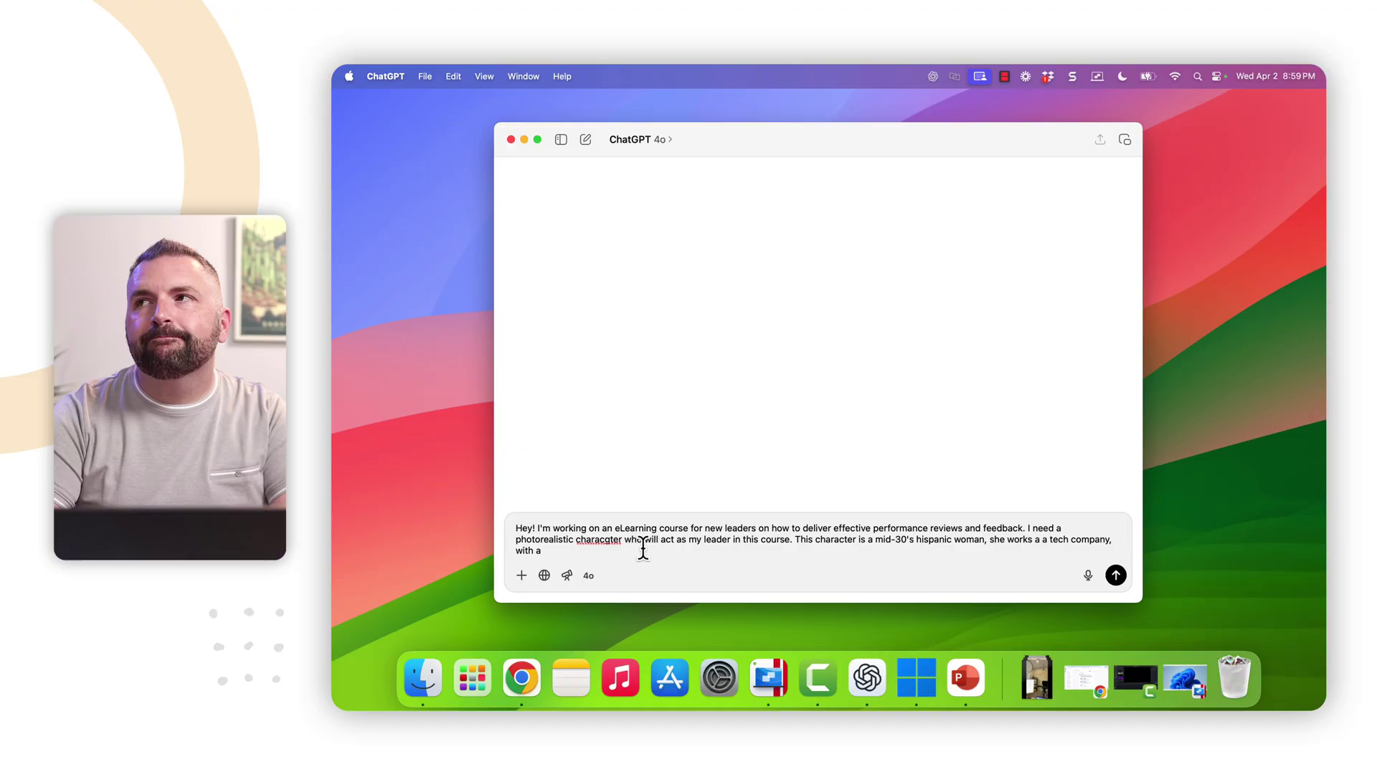
text( busn)
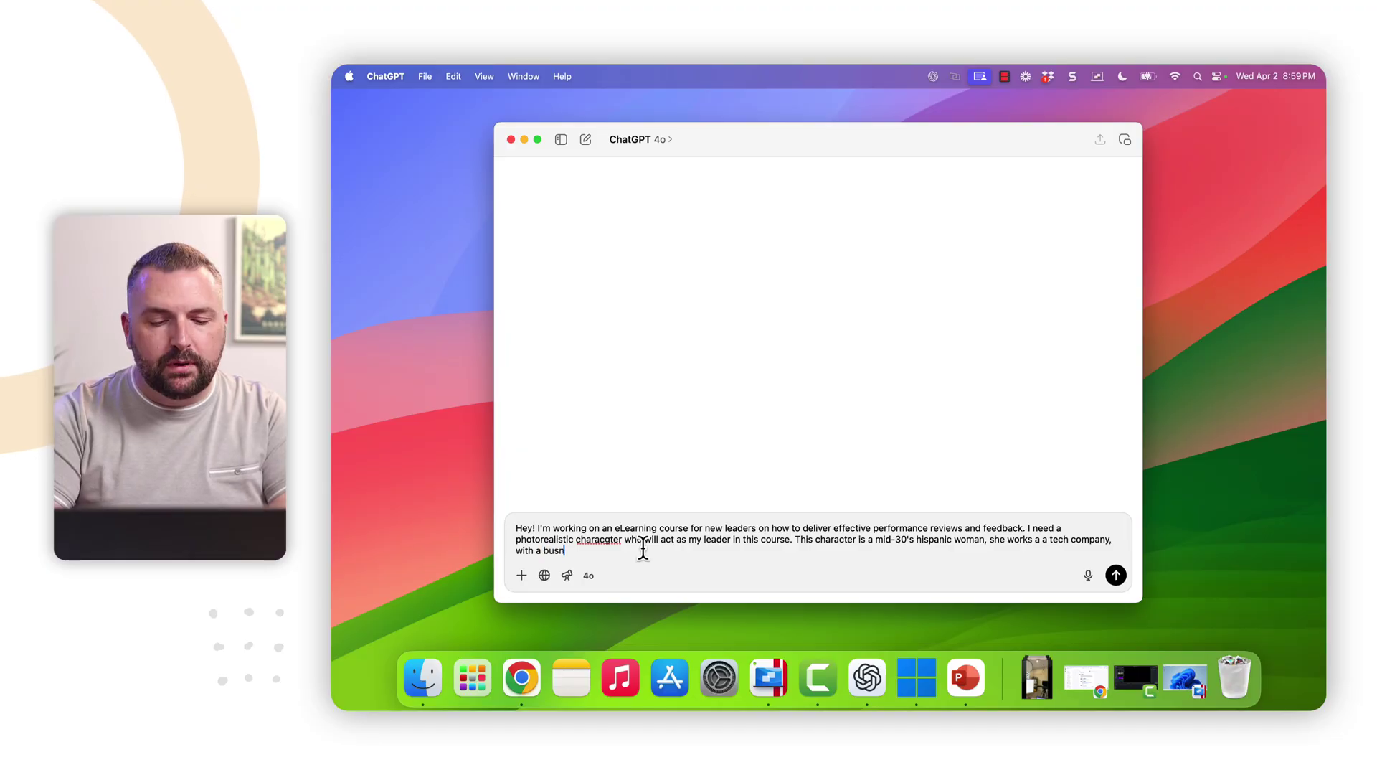
text(iess casual dress code.)
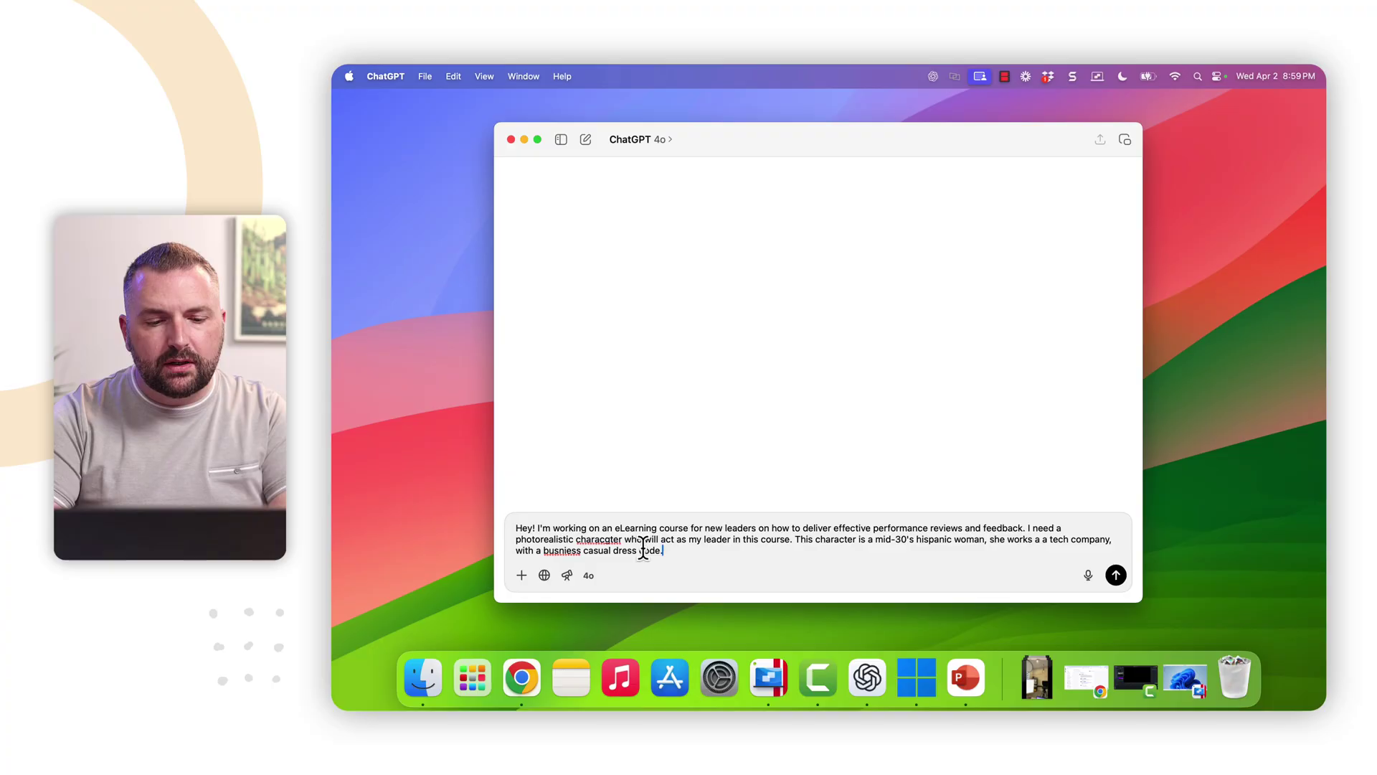
Correct the misspellings 'characgter' and 'busniess' to 'character' and 'business'
right_click(600, 540)
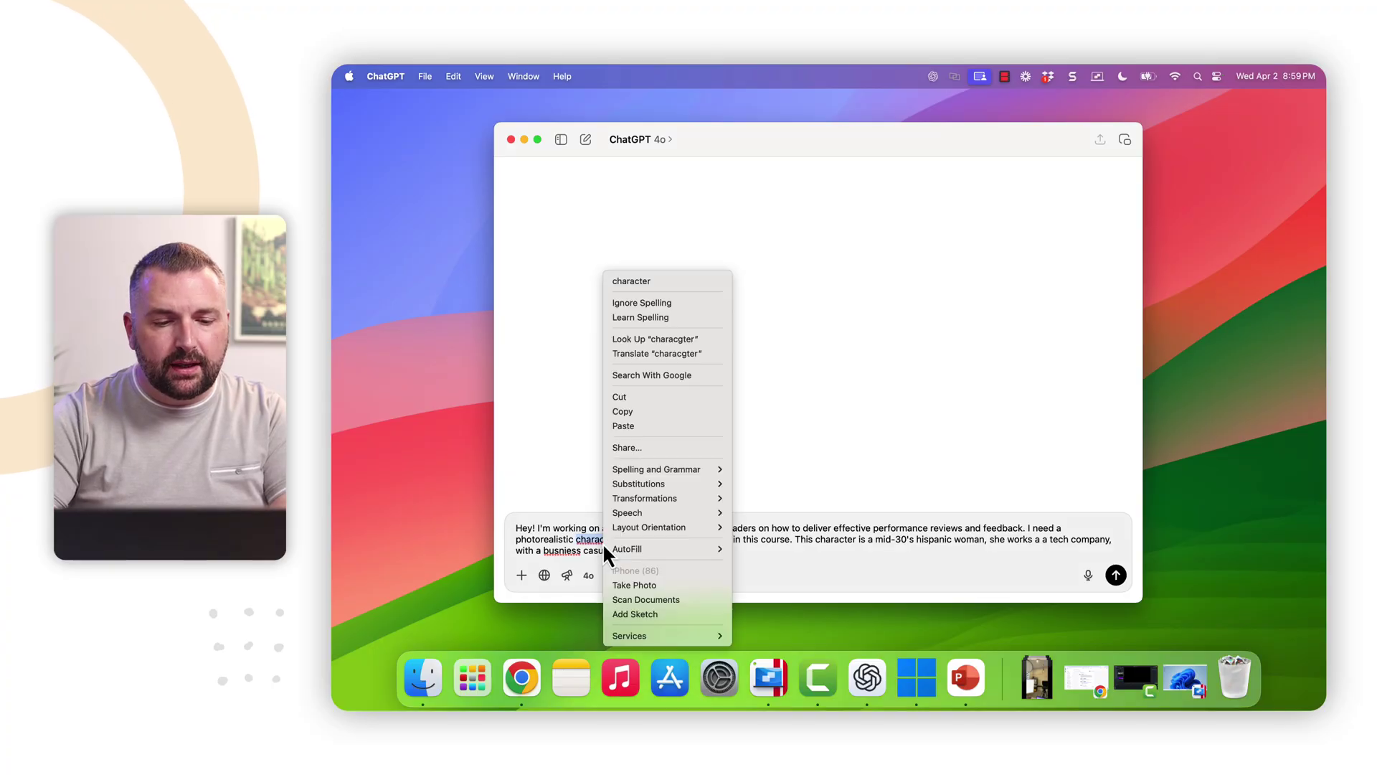
click(658, 280)
right_click(557, 550)
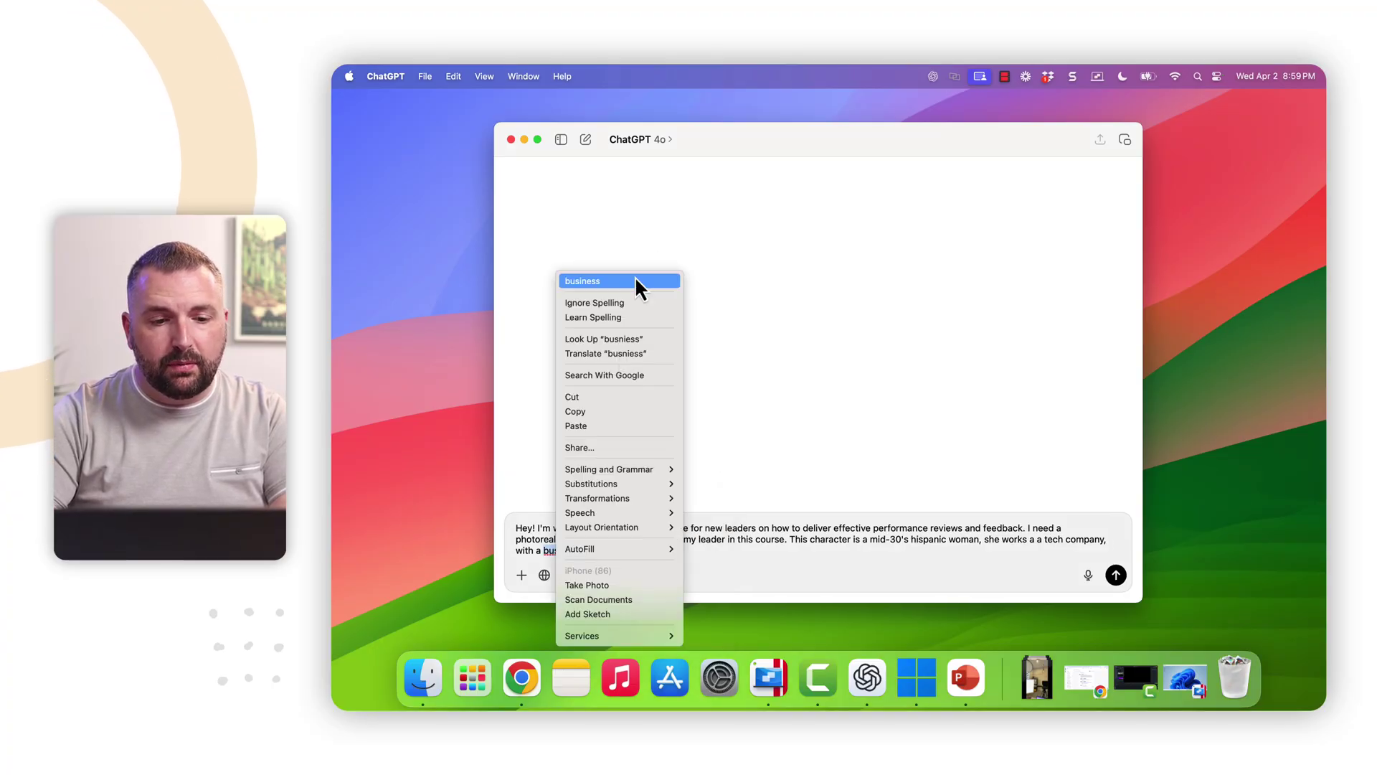
click(635, 281)
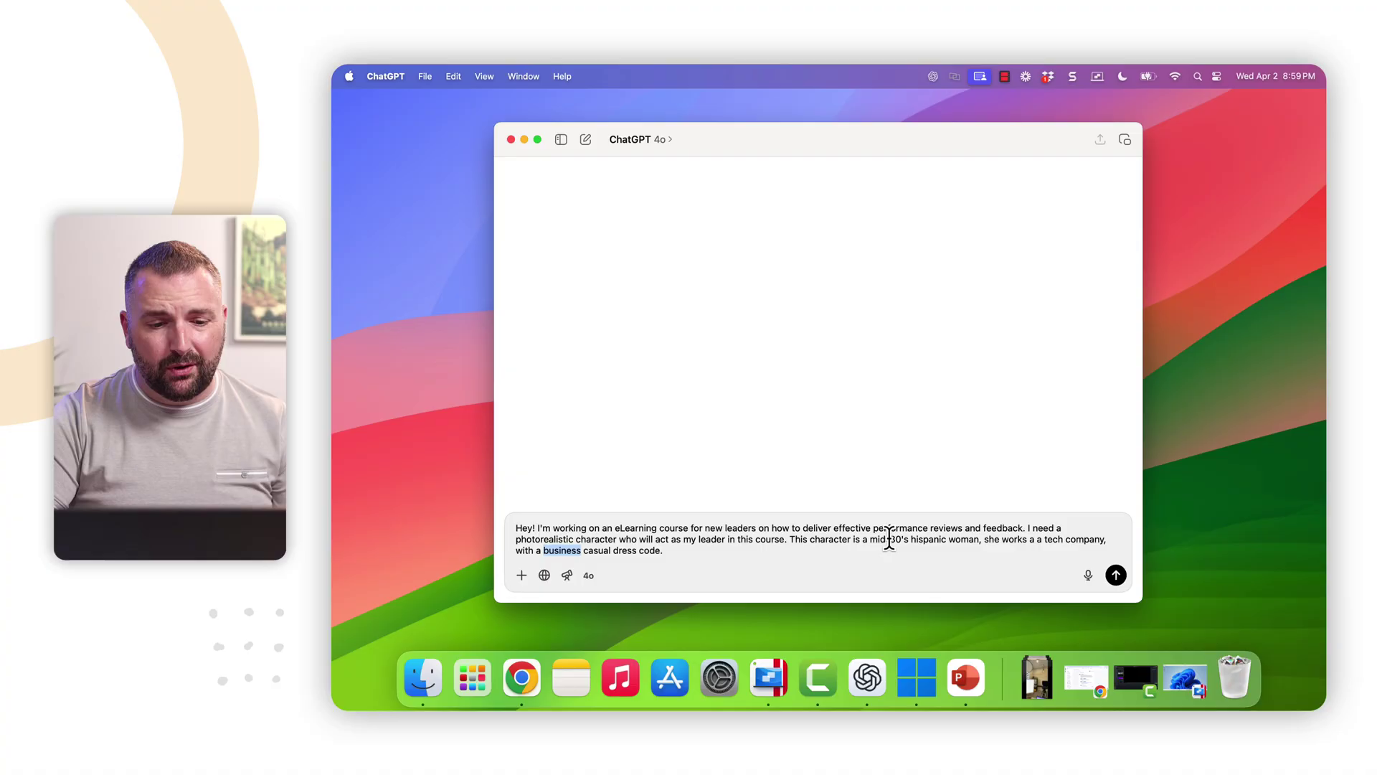
click(823, 550)
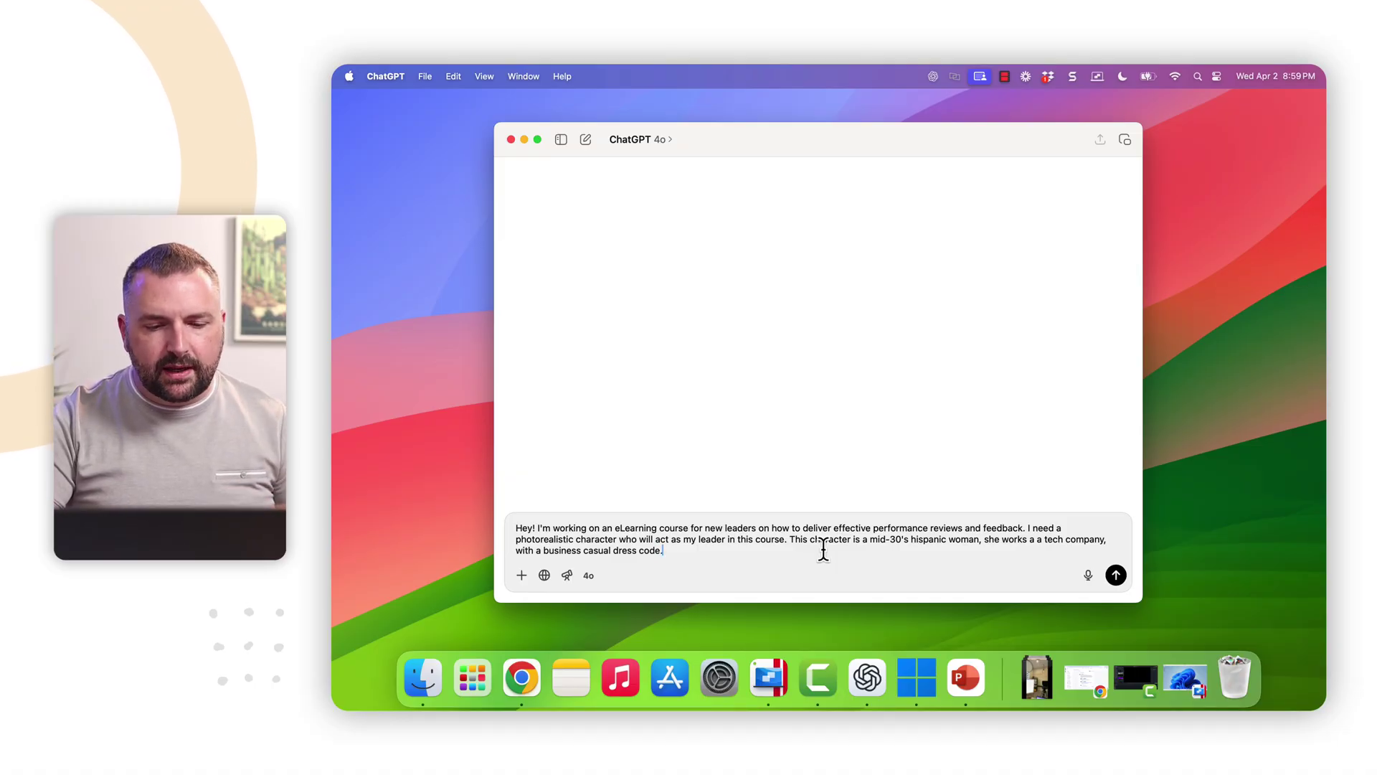
Send the character request and scroll down to the generated portrait of the smiling woman
click(1116, 574)
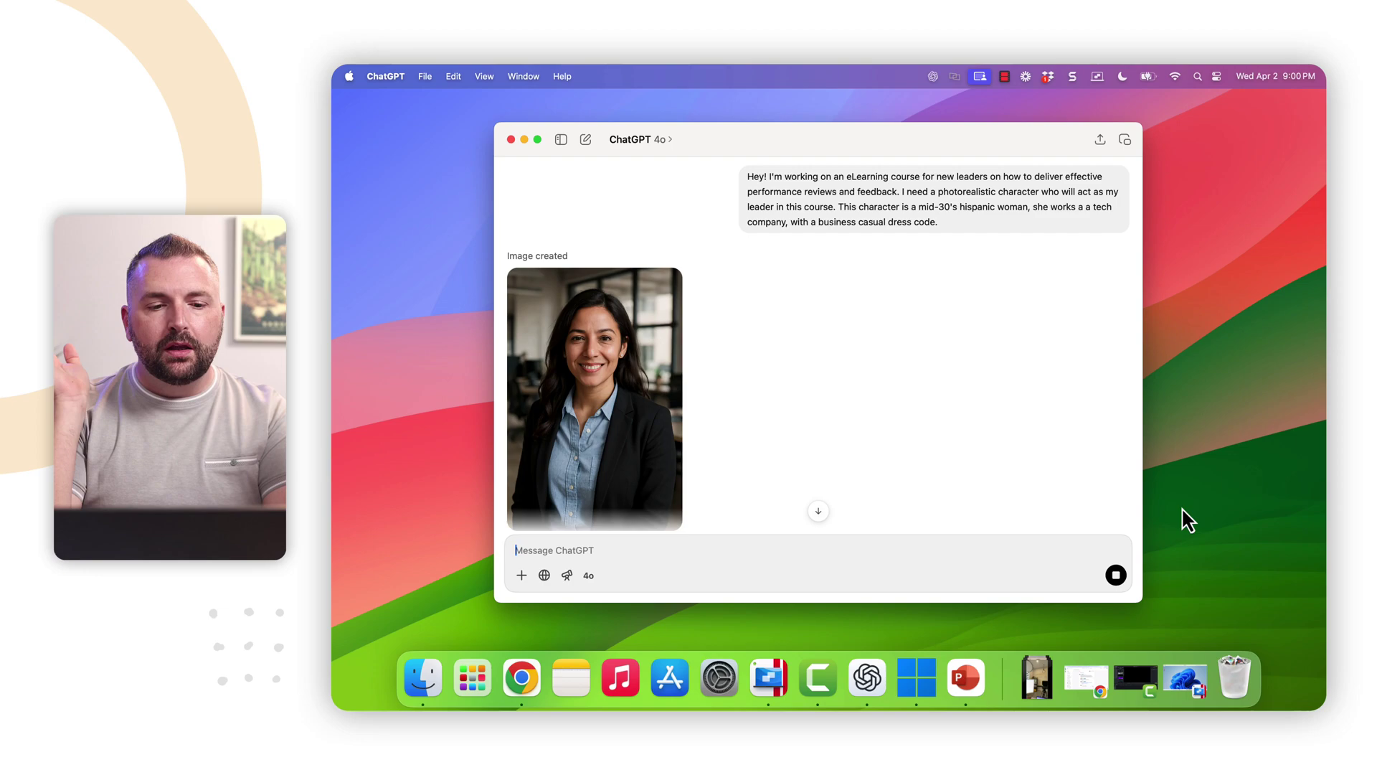
scroll(903, 390, down, 2)
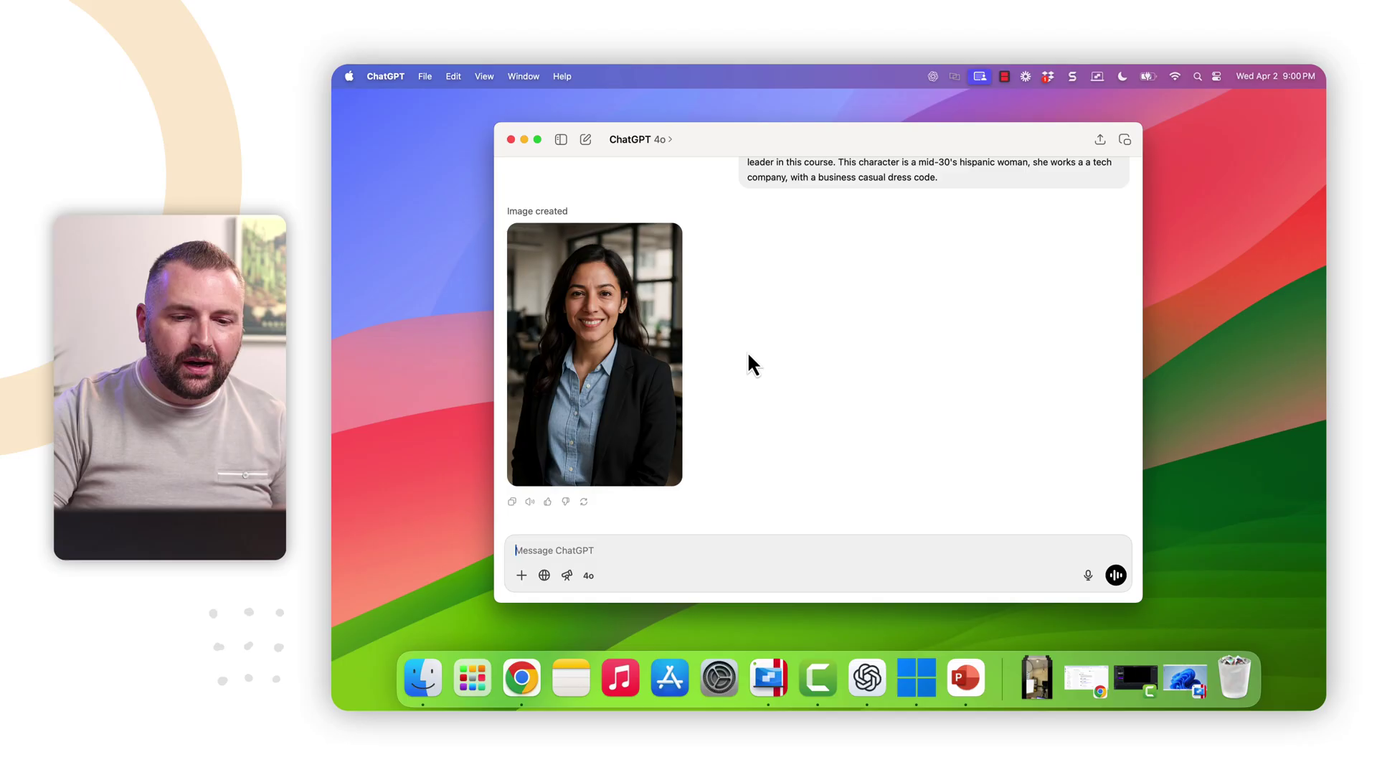
Reply that the image is great but must be a cutout character with a transparent background
scroll(747, 351, up, 2)
scroll(747, 351, down, 2)
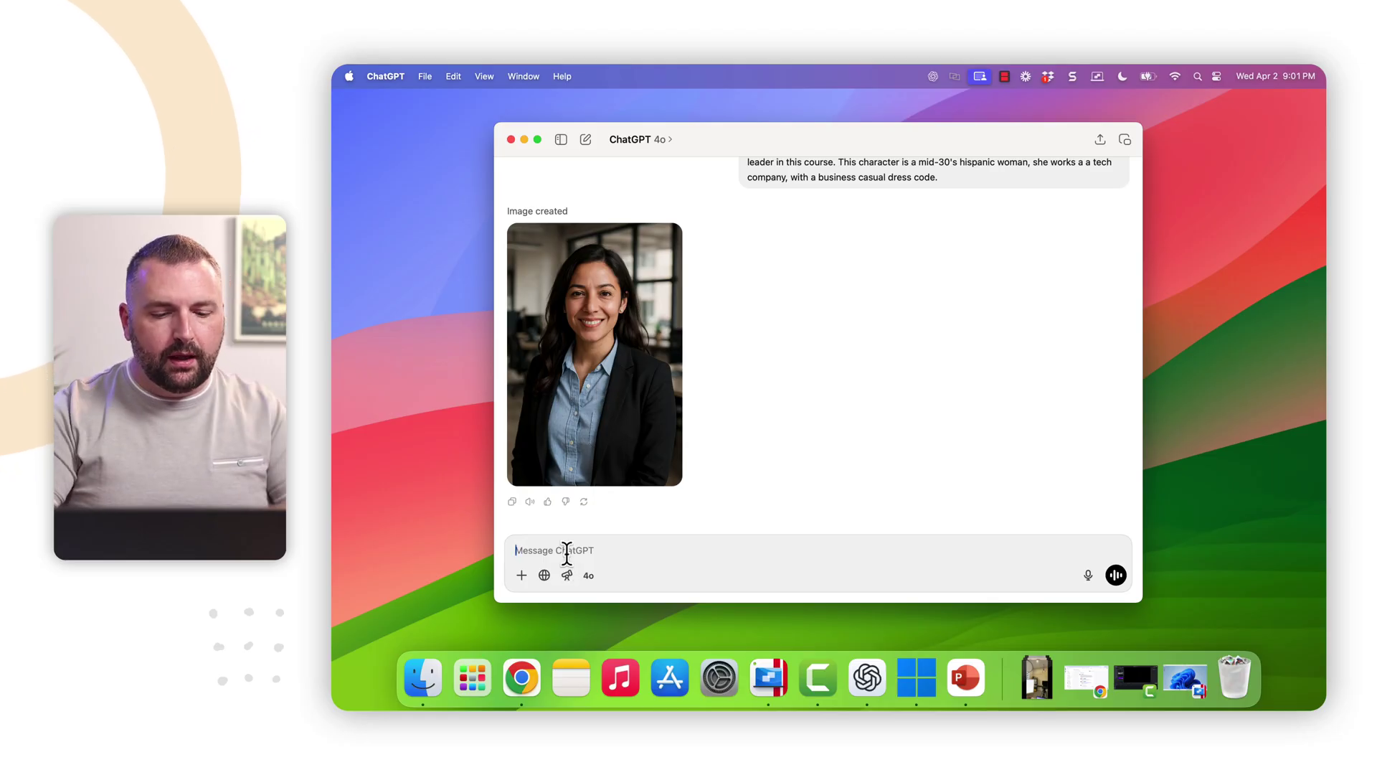
text(This i)
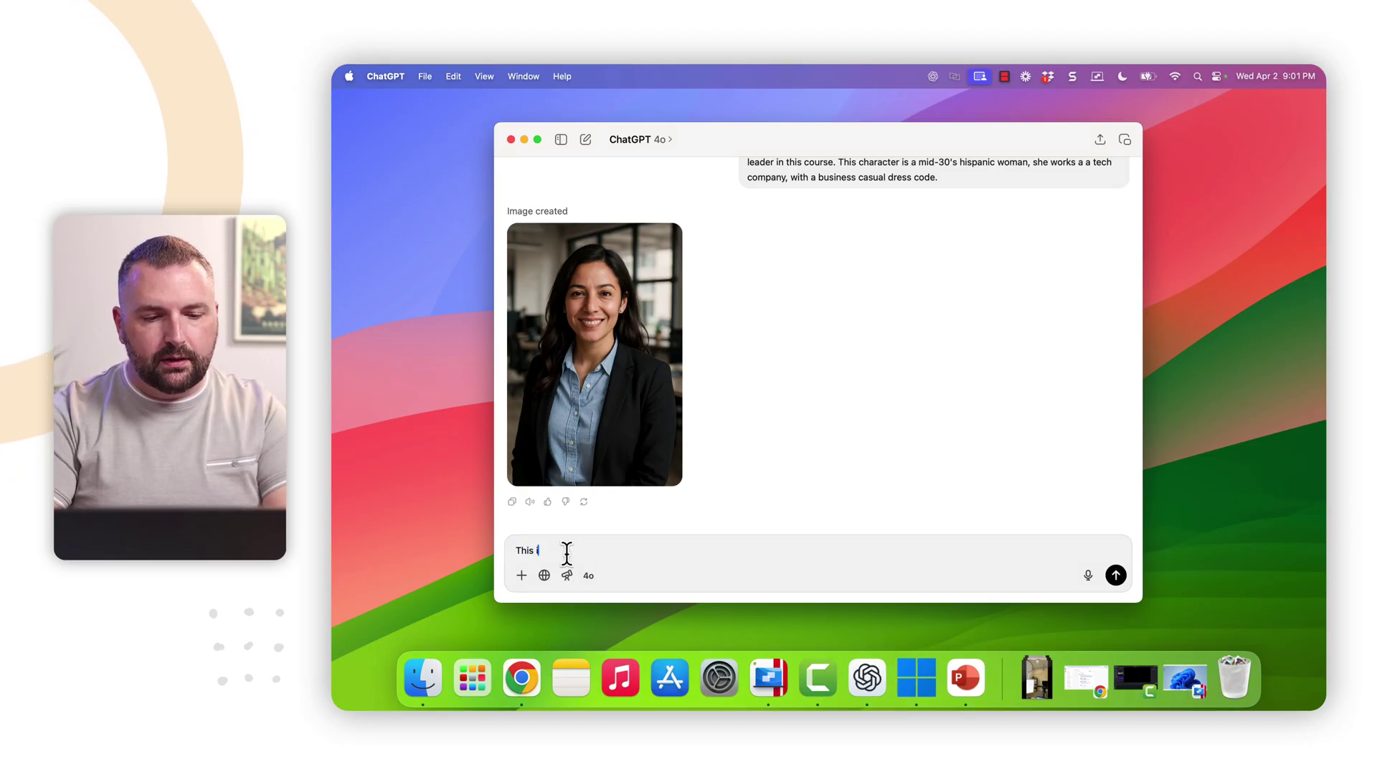
text(s a great...but)
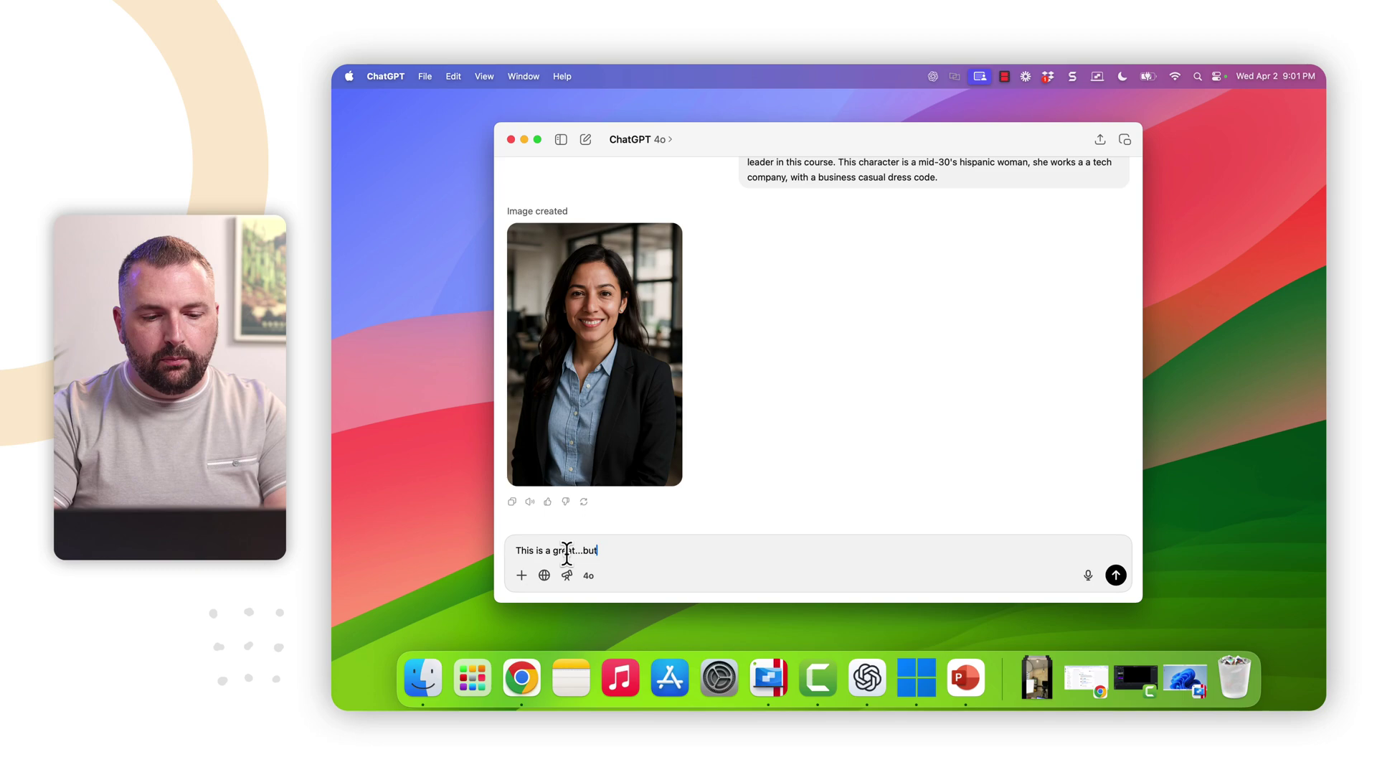
text( I need this as a cut)
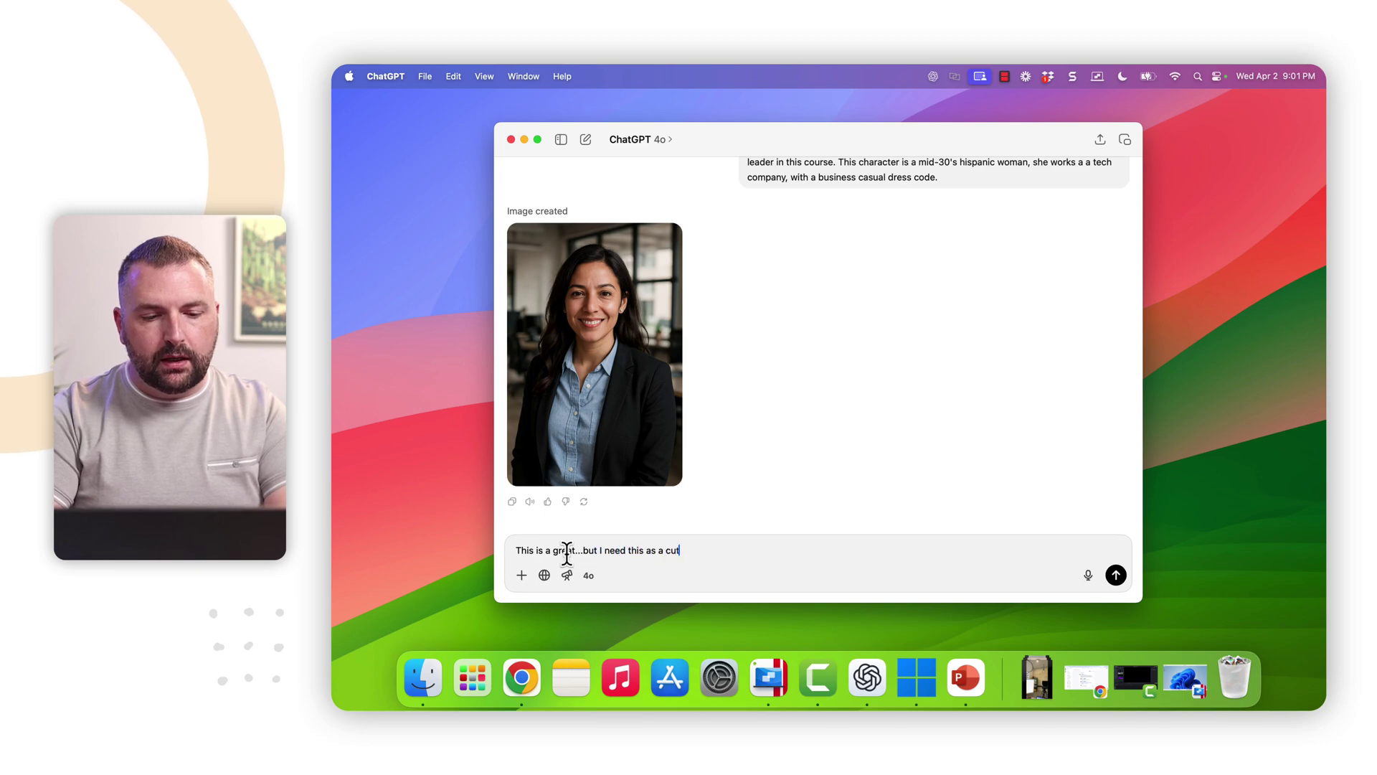
text(out character. )
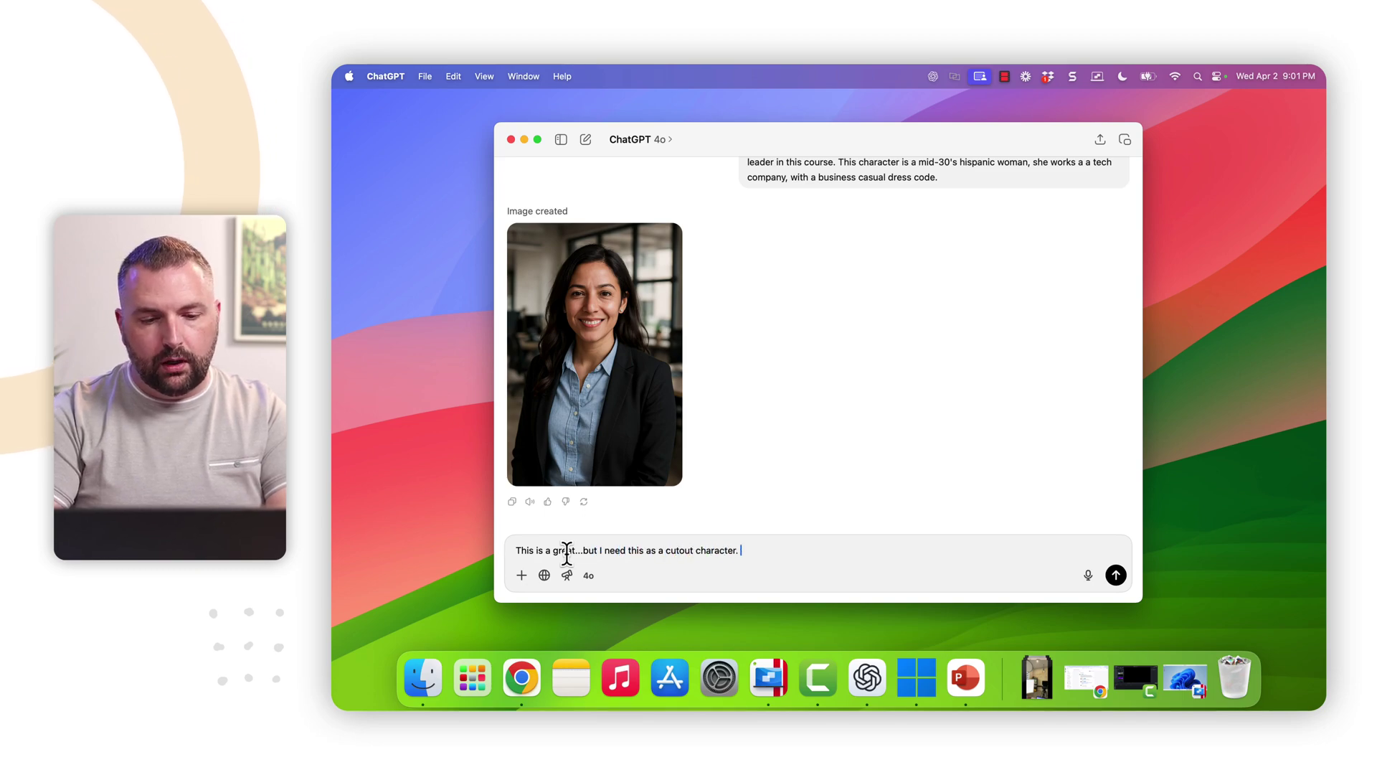
text(Can you make her with a)
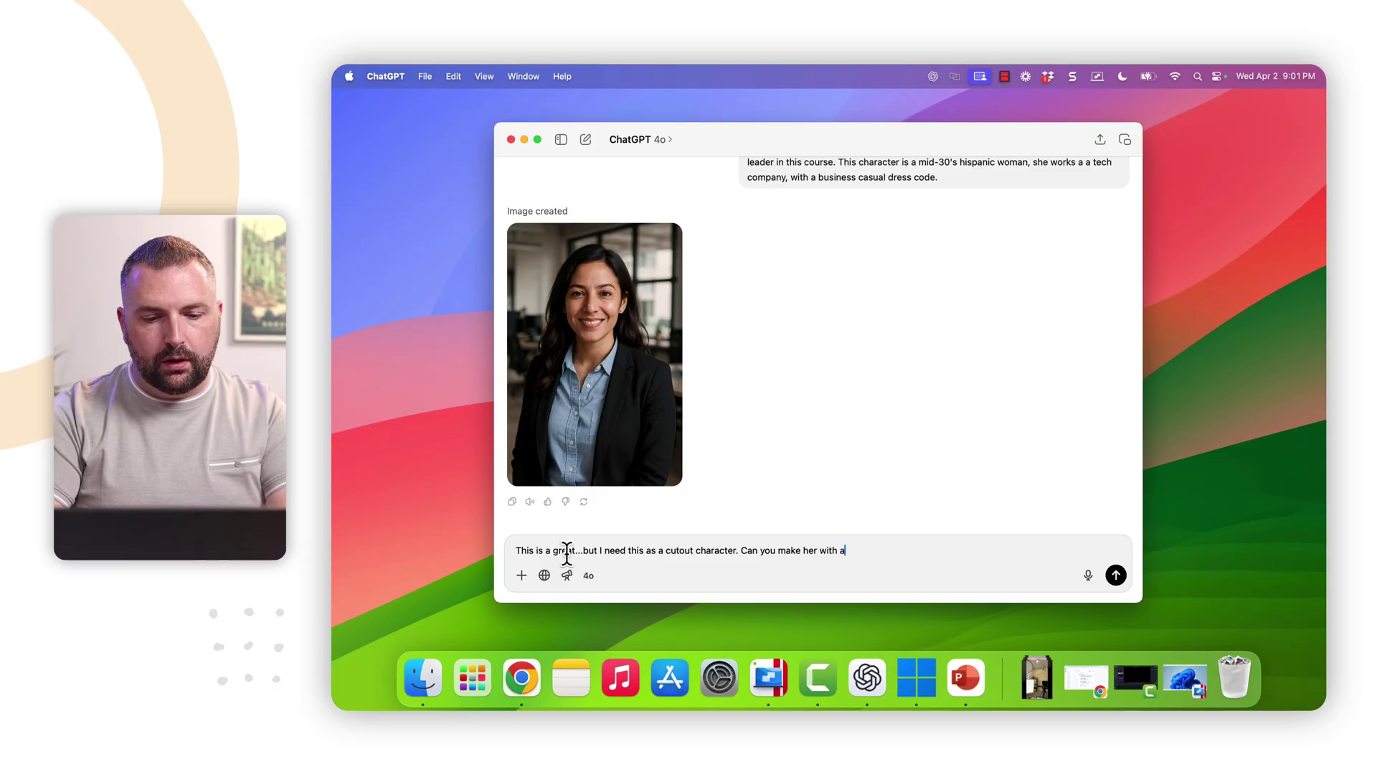
text( transparent bac)
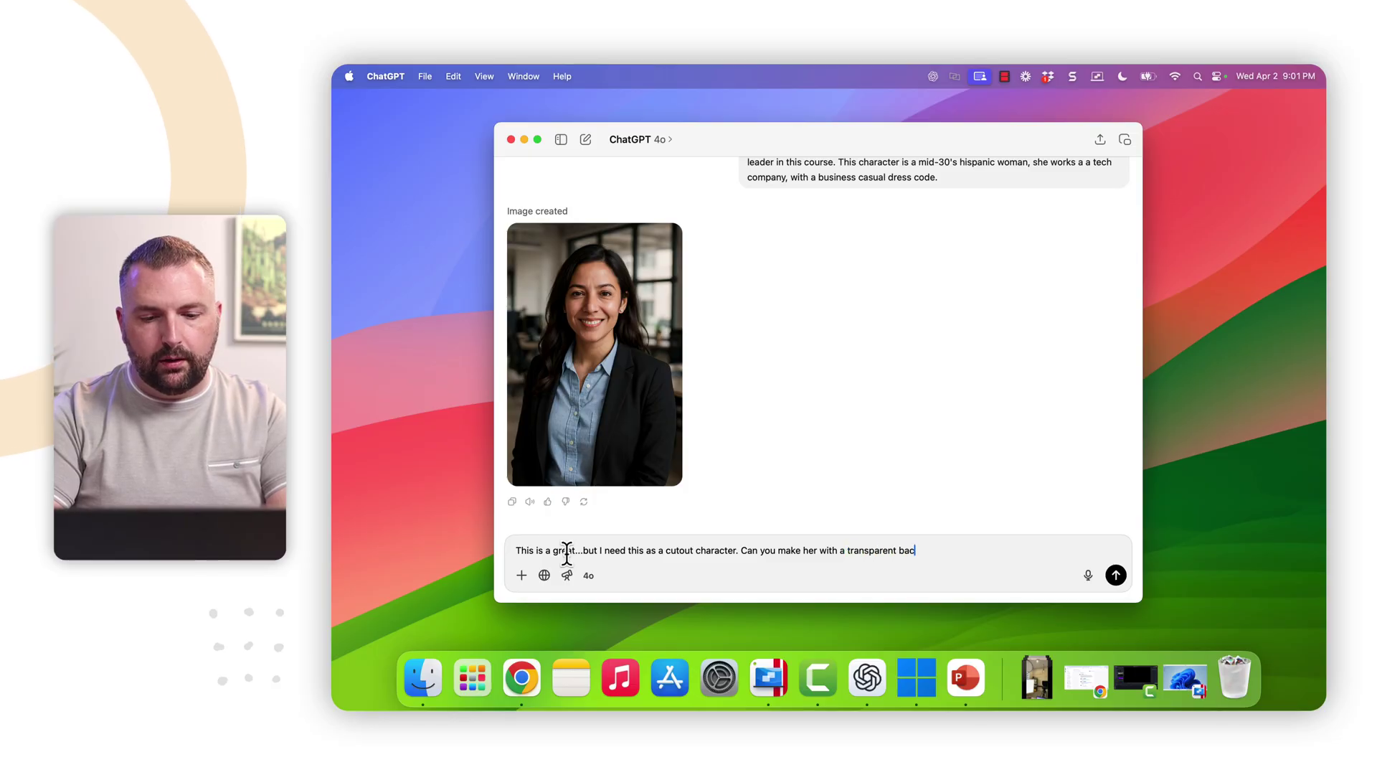
text(kground?)
key(Return)
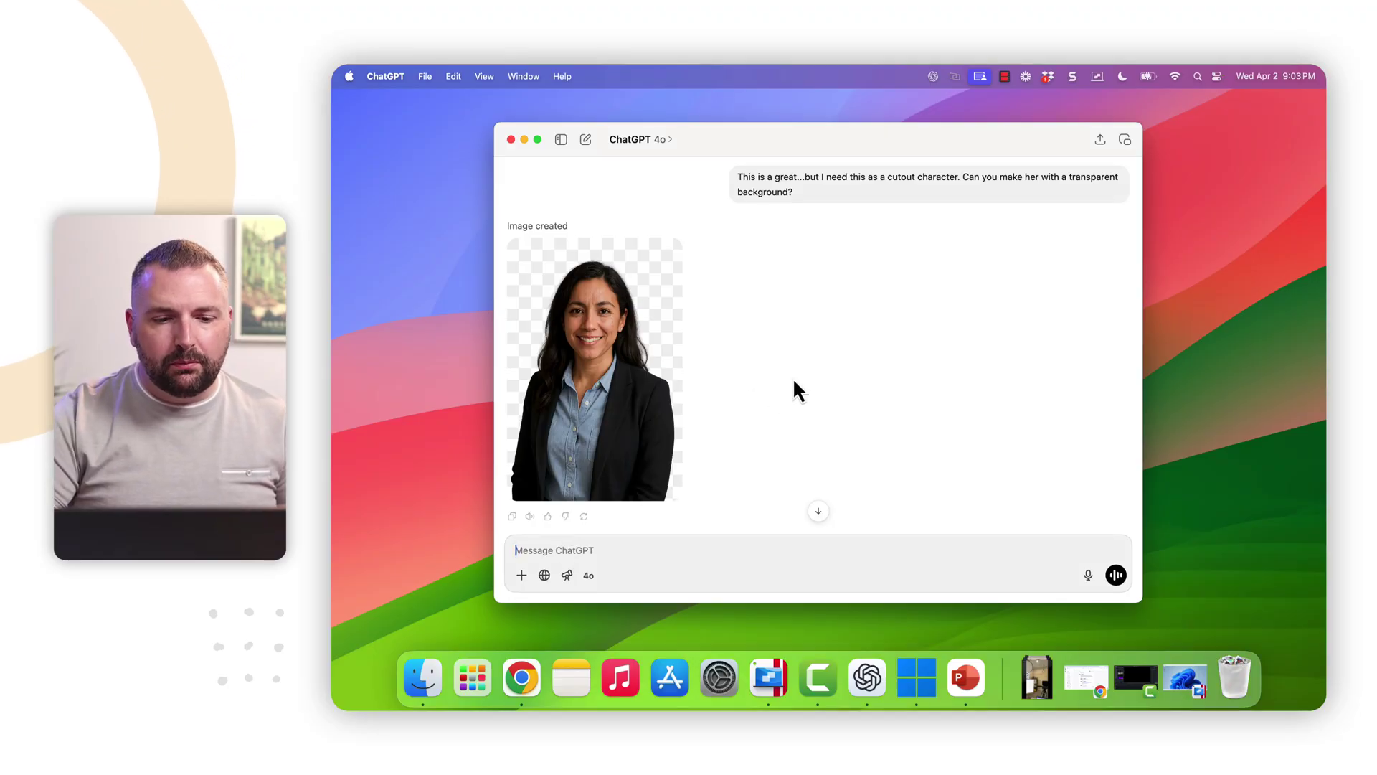
scroll(794, 382, up, 1)
scroll(793, 380, up, 5)
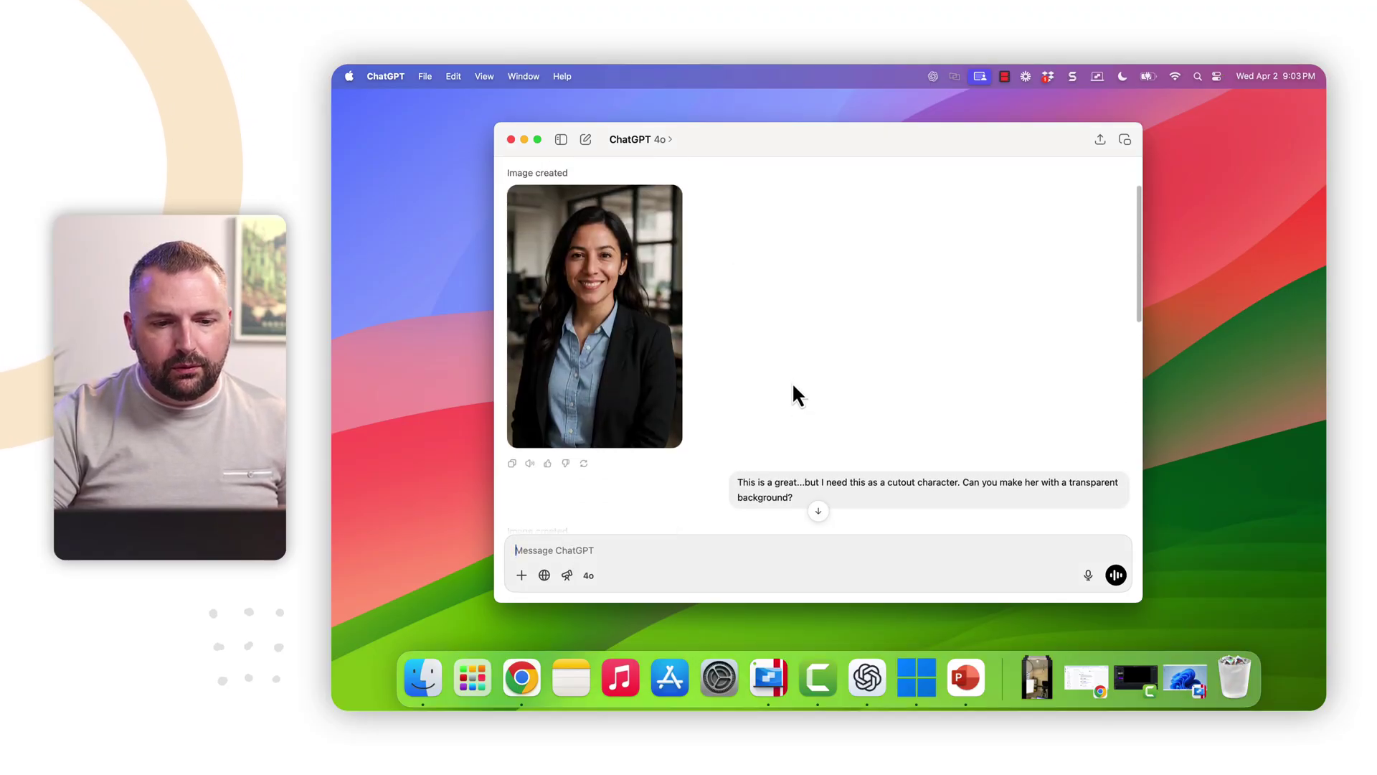
scroll(615, 358, down, 5)
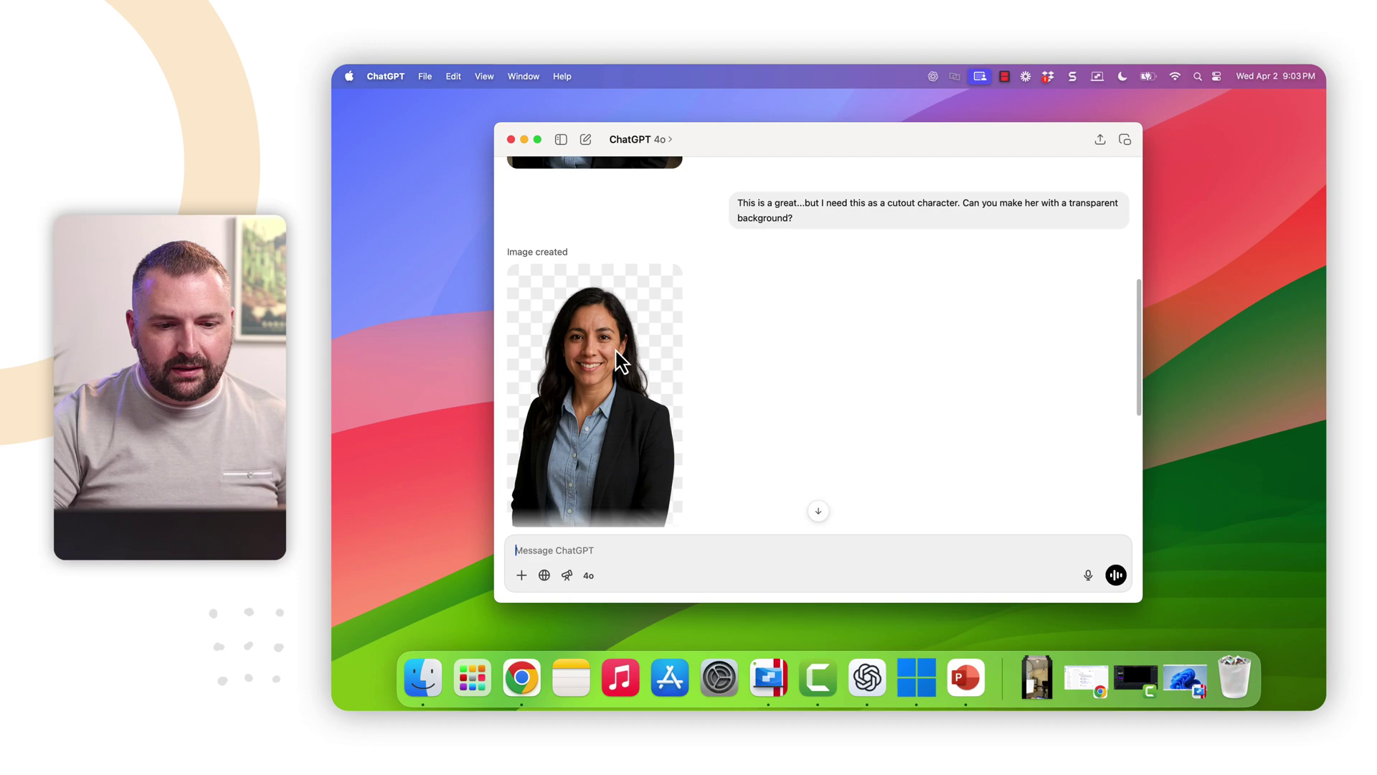
scroll(616, 359, up, 5)
scroll(619, 360, down, 5)
scroll(611, 333, up, 5)
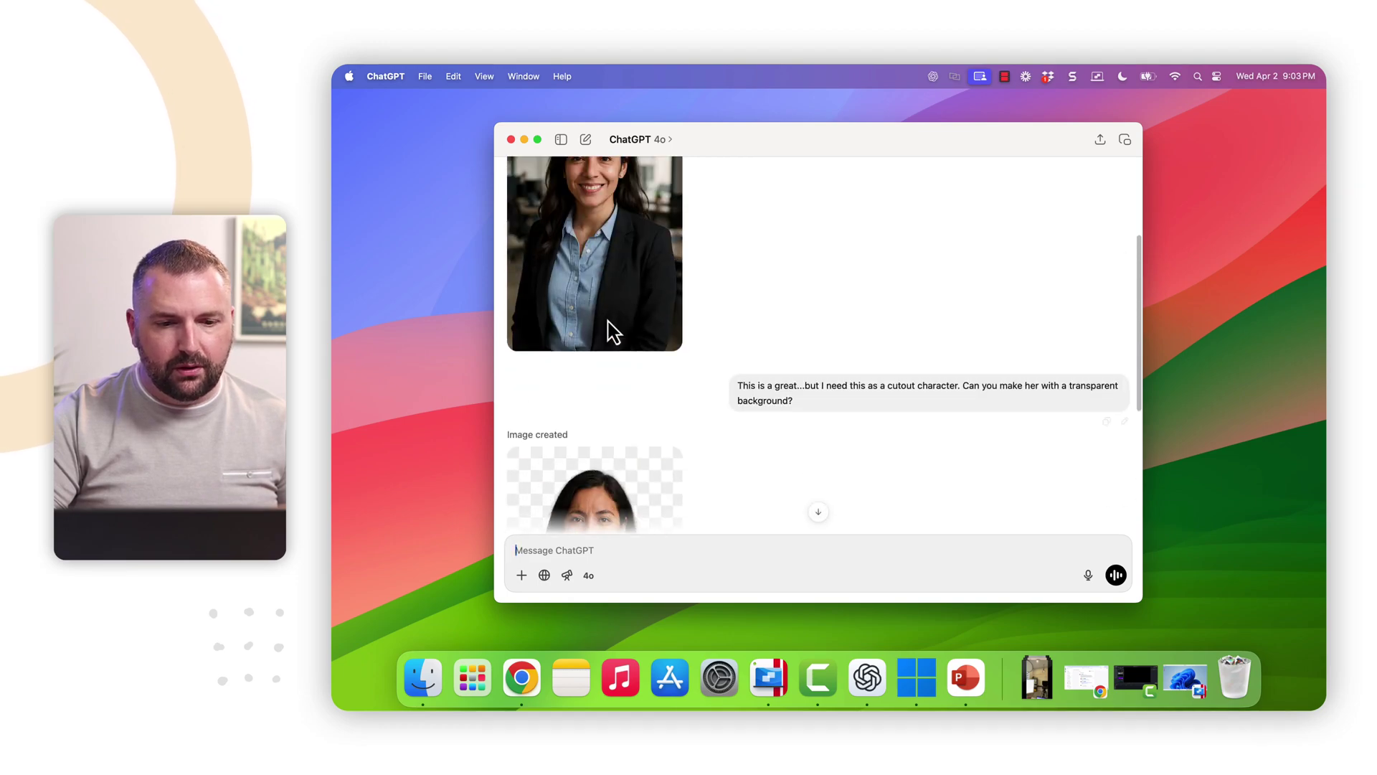
scroll(608, 319, down, 5)
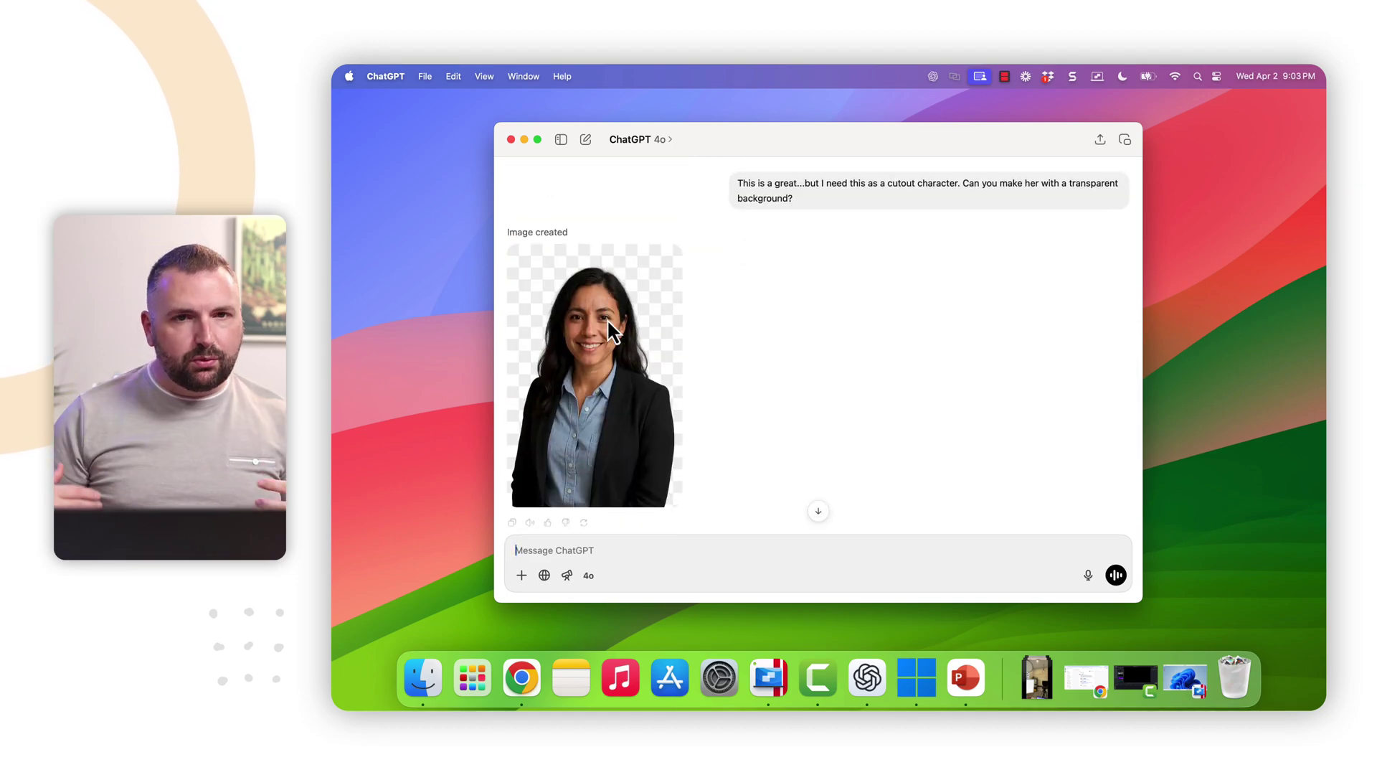
scroll(607, 323, up, 5)
scroll(589, 346, down, 3)
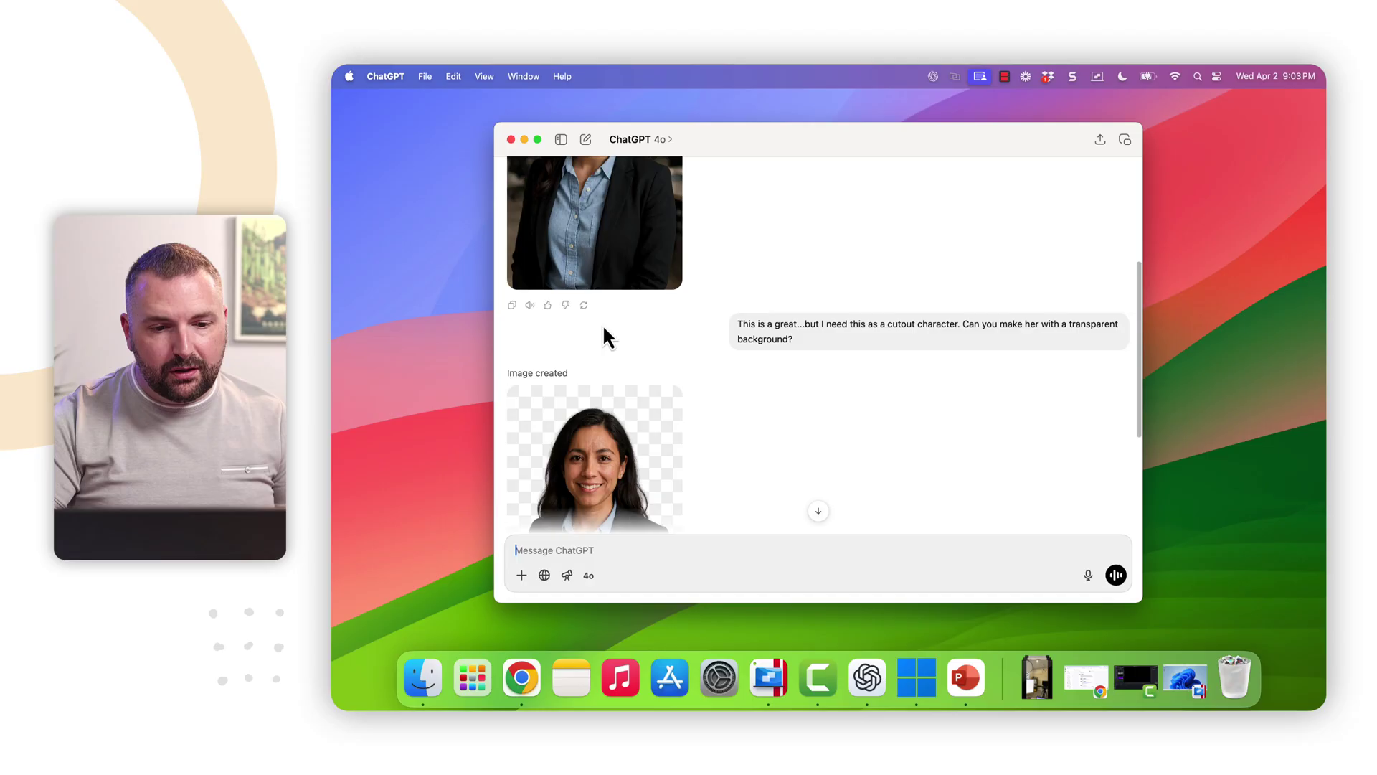
scroll(602, 326, up, 2)
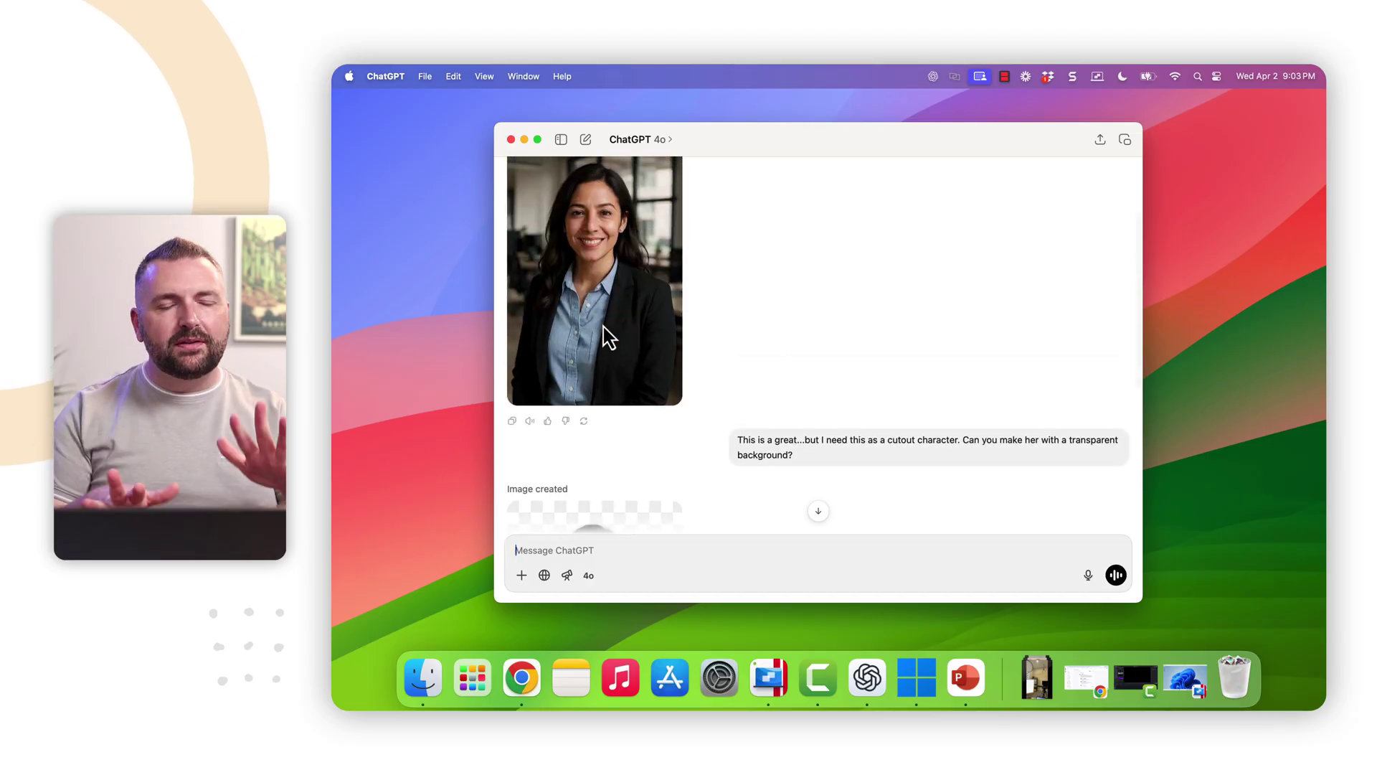
scroll(605, 332, down, 5)
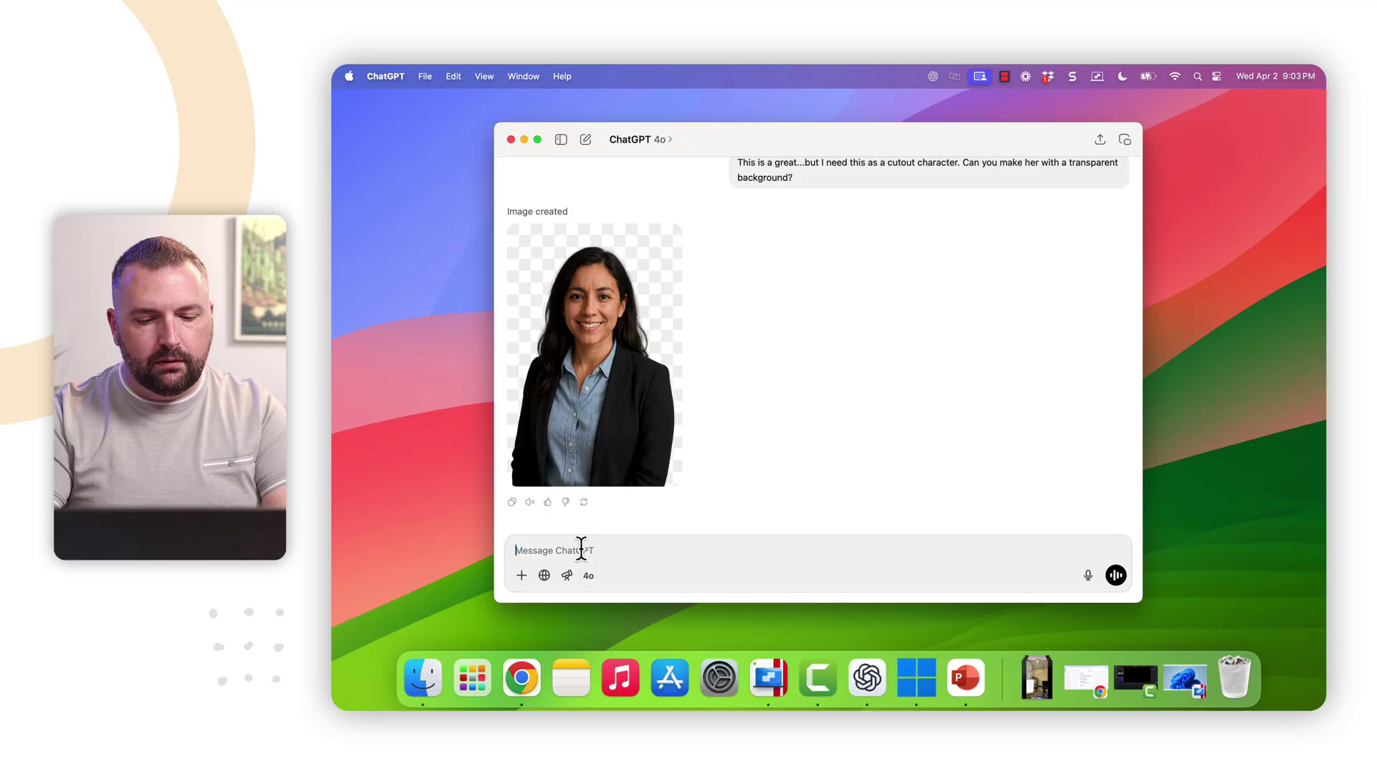
Send 'This is great. Can you generate her looking at and reviewing a piece of paper?'
text(This is great!)
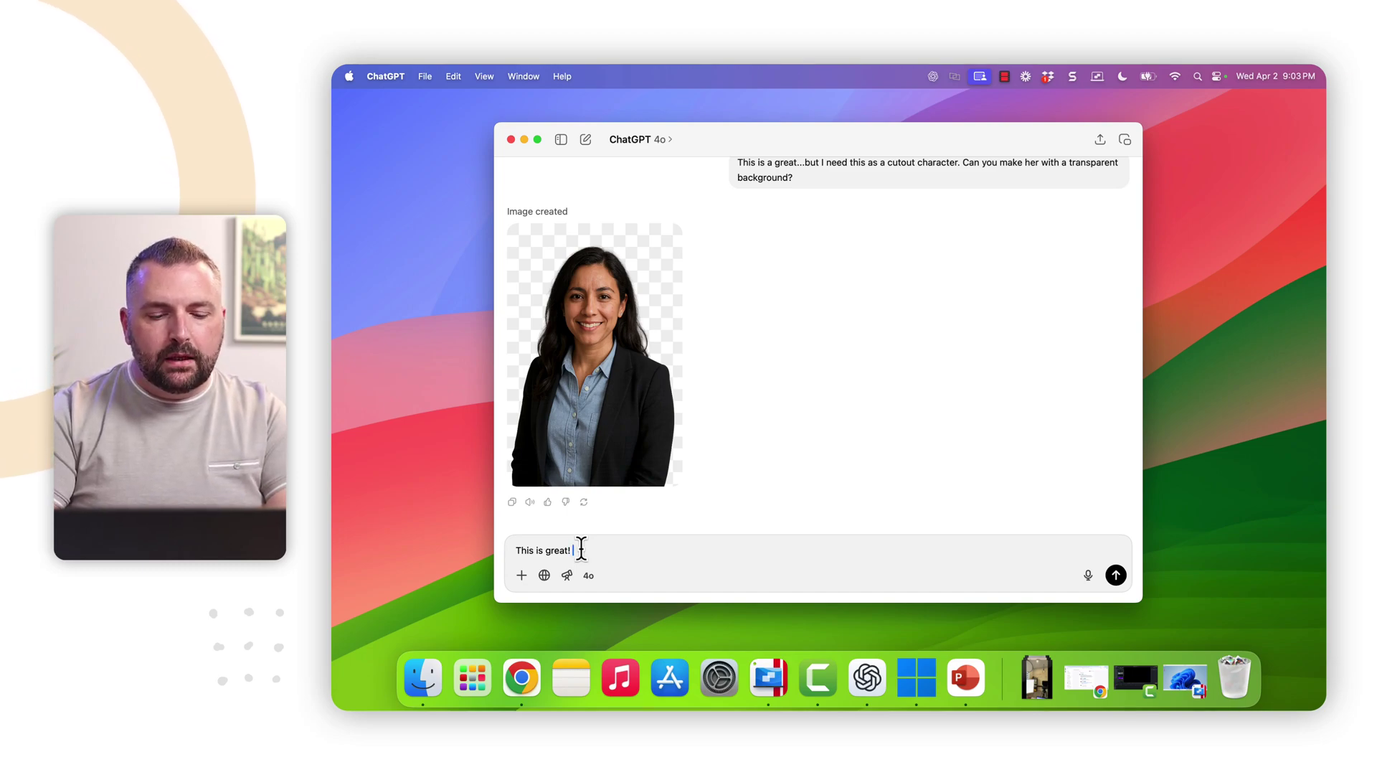
text(Can you gener)
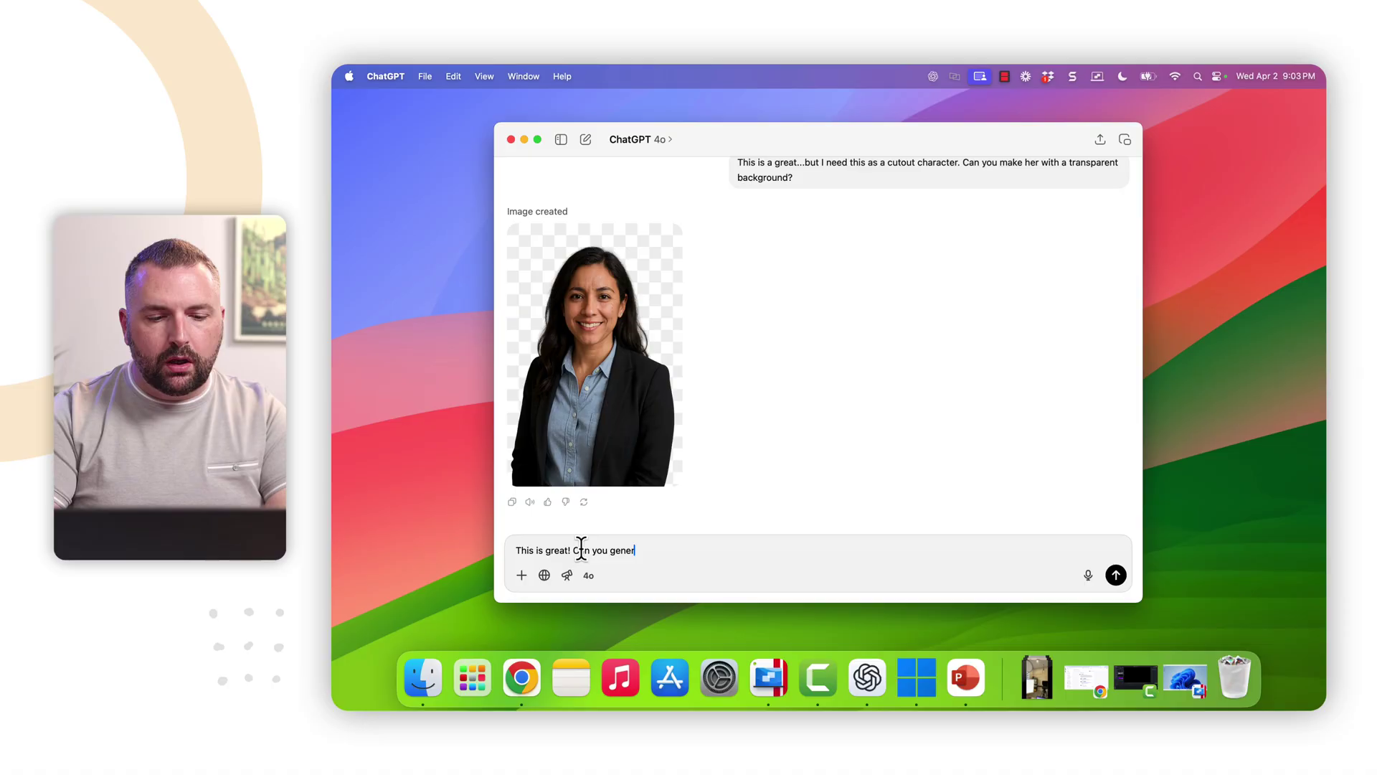
text(ate)
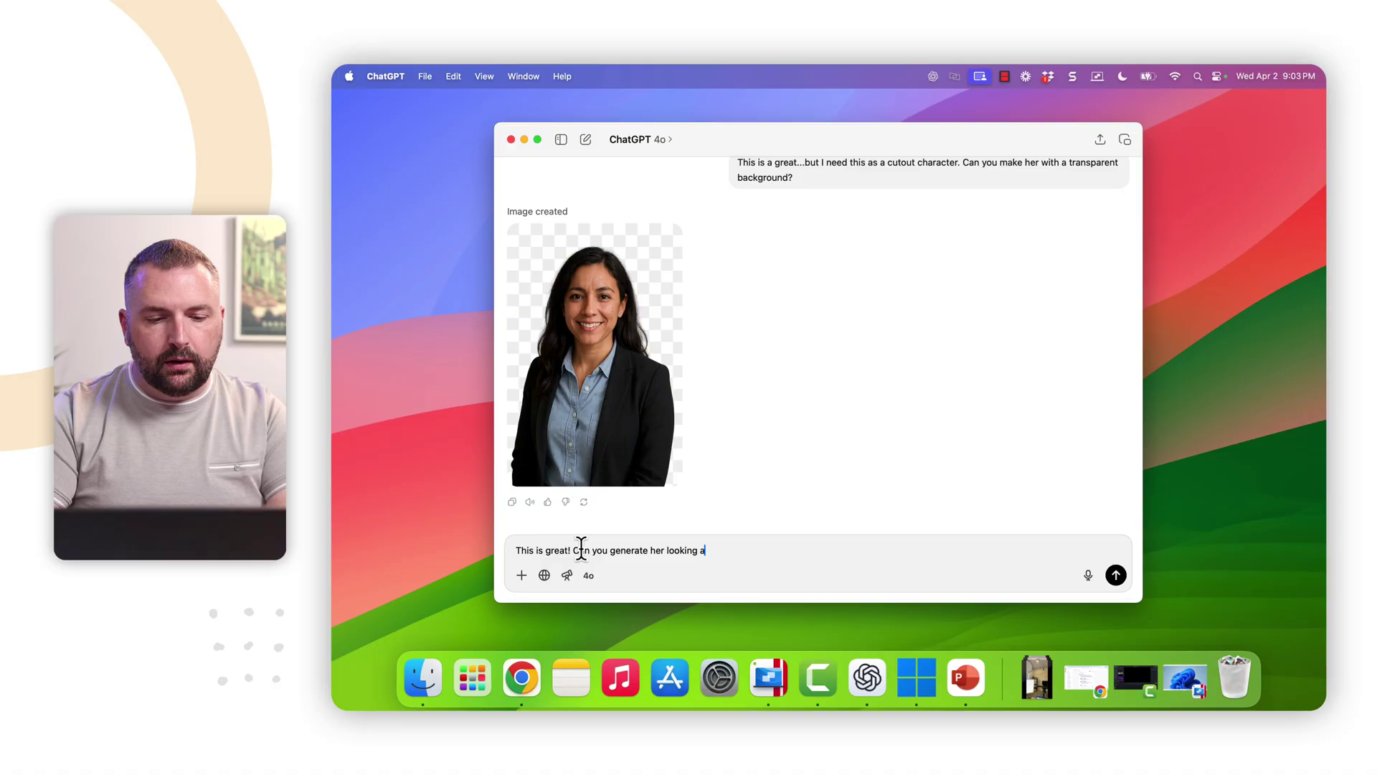
text(her looking at and reviewing a piece of)
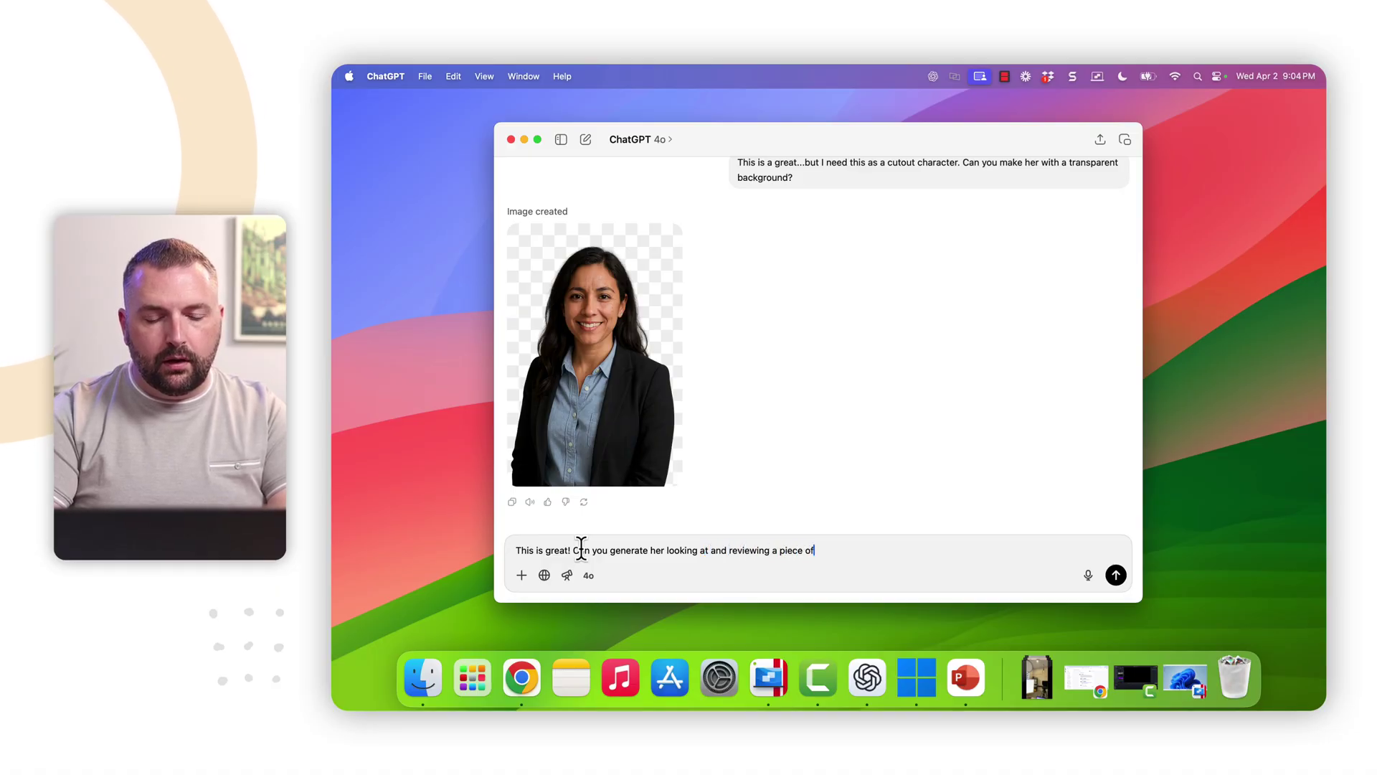
text( pa)
key(BackSpace)
text(paper?)
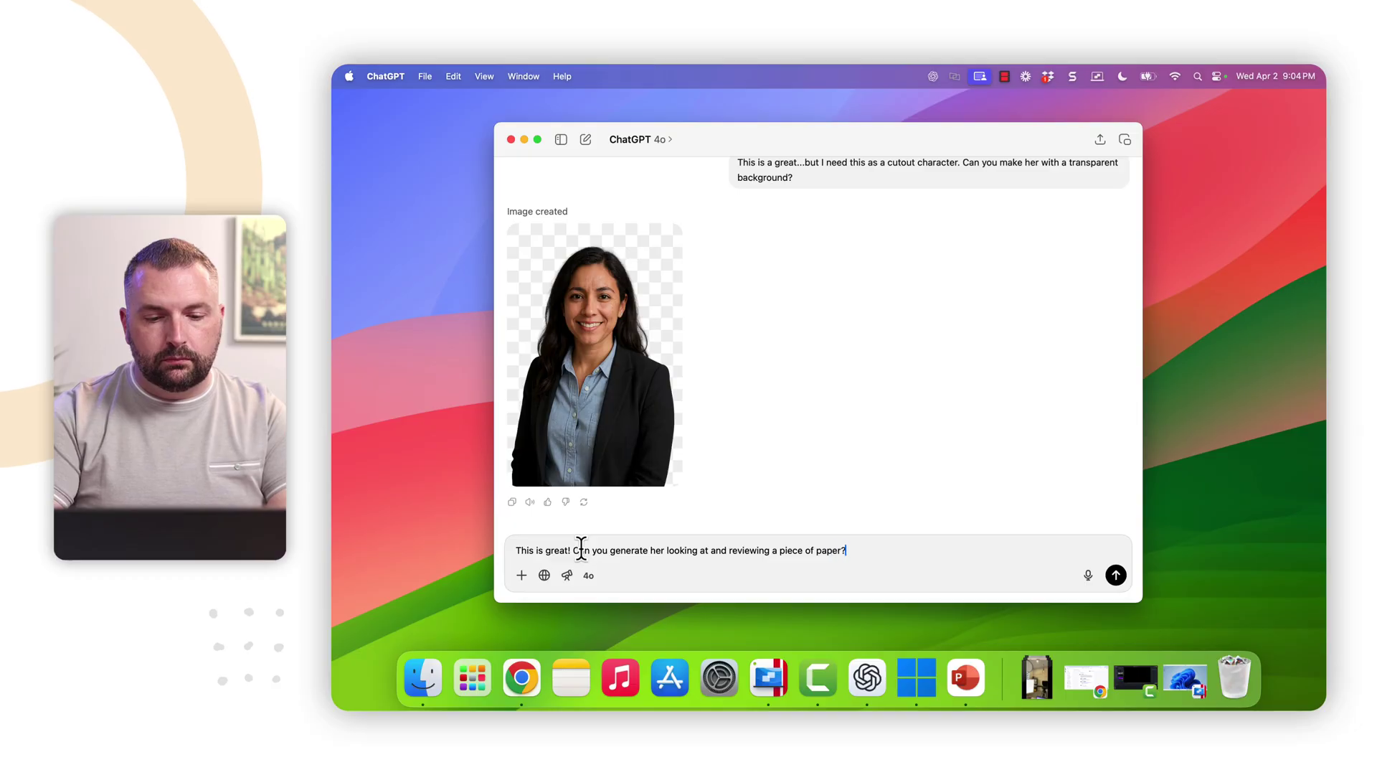
key(Return)
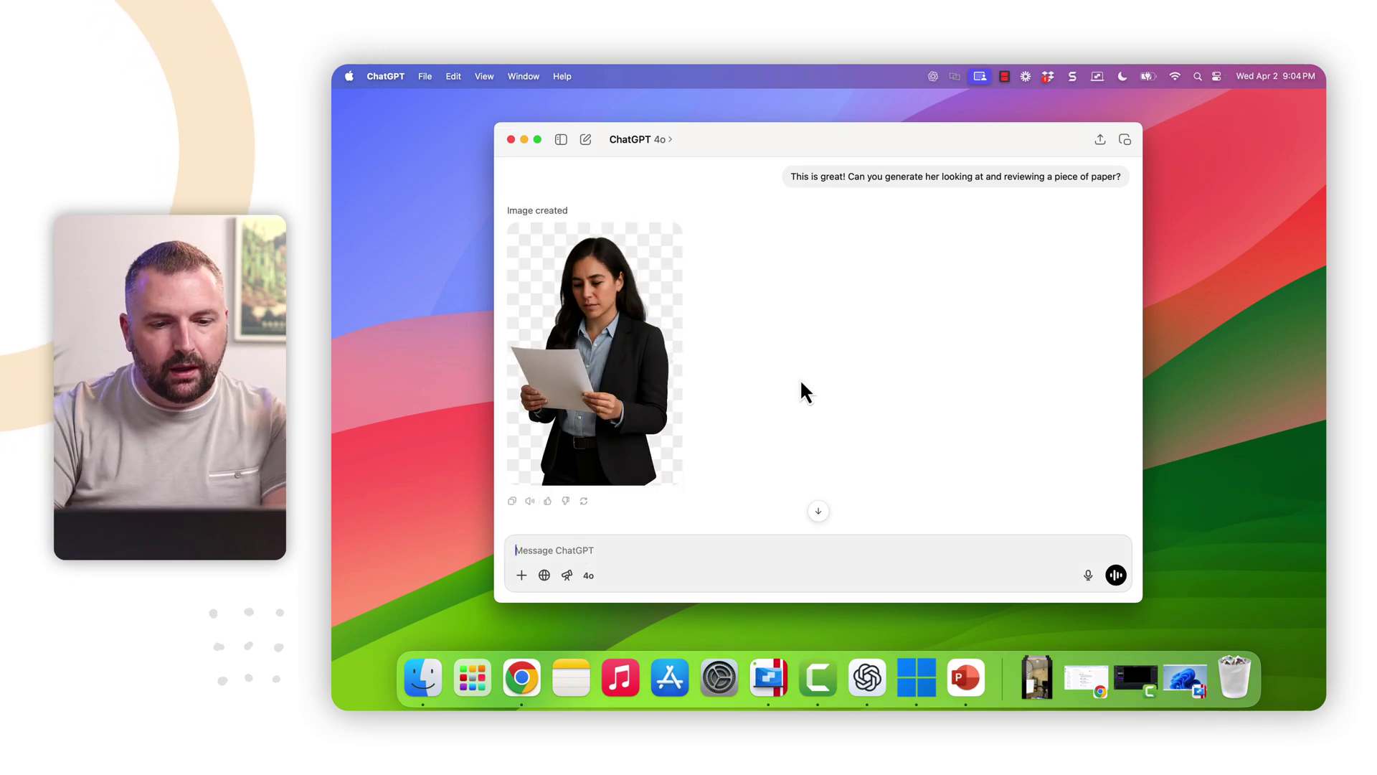
Scroll the chat to compare the new paper-reading cutout with the earlier portraits
scroll(802, 387, up, 10)
scroll(801, 383, down, 5)
scroll(801, 383, up, 5)
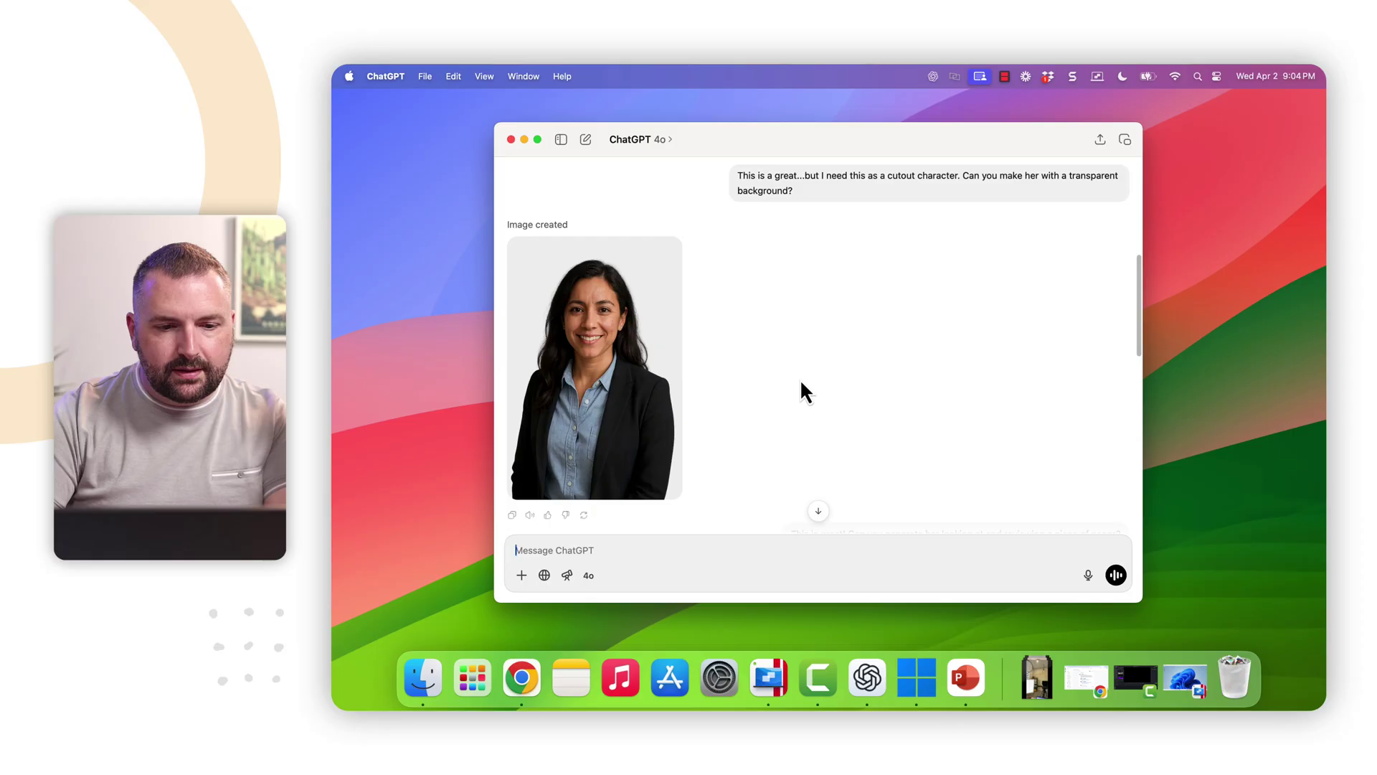
scroll(801, 383, down, 5)
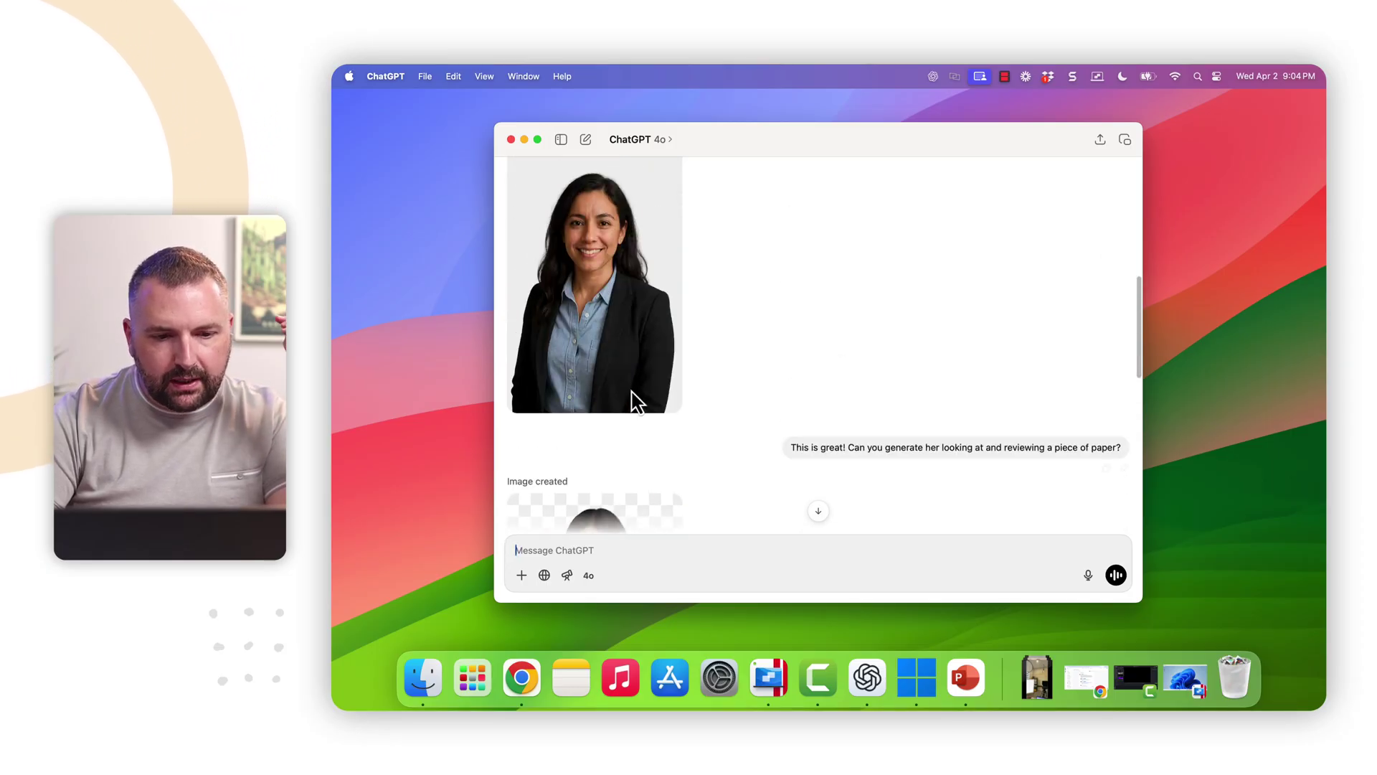
scroll(635, 401, up, 1)
scroll(635, 402, down, 3)
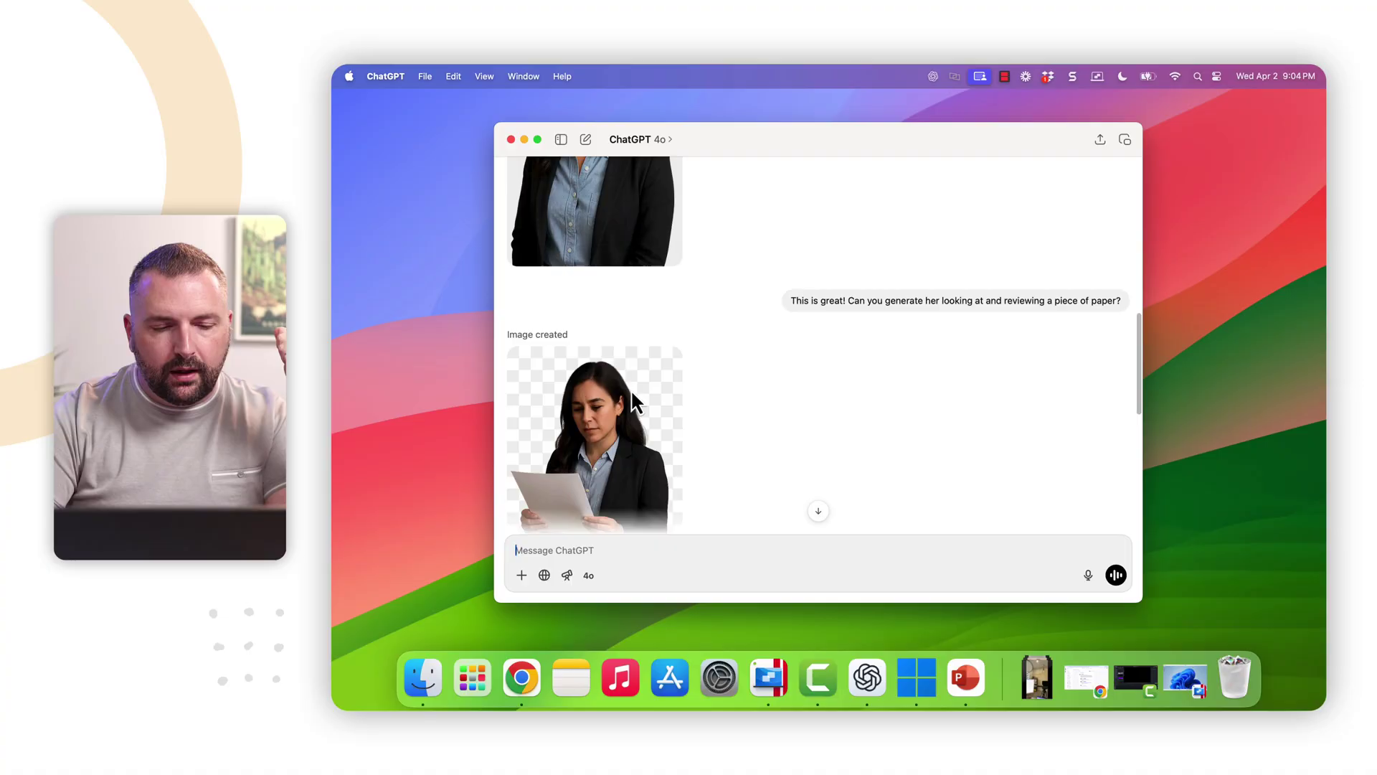
scroll(636, 402, up, 3)
scroll(636, 403, down, 3)
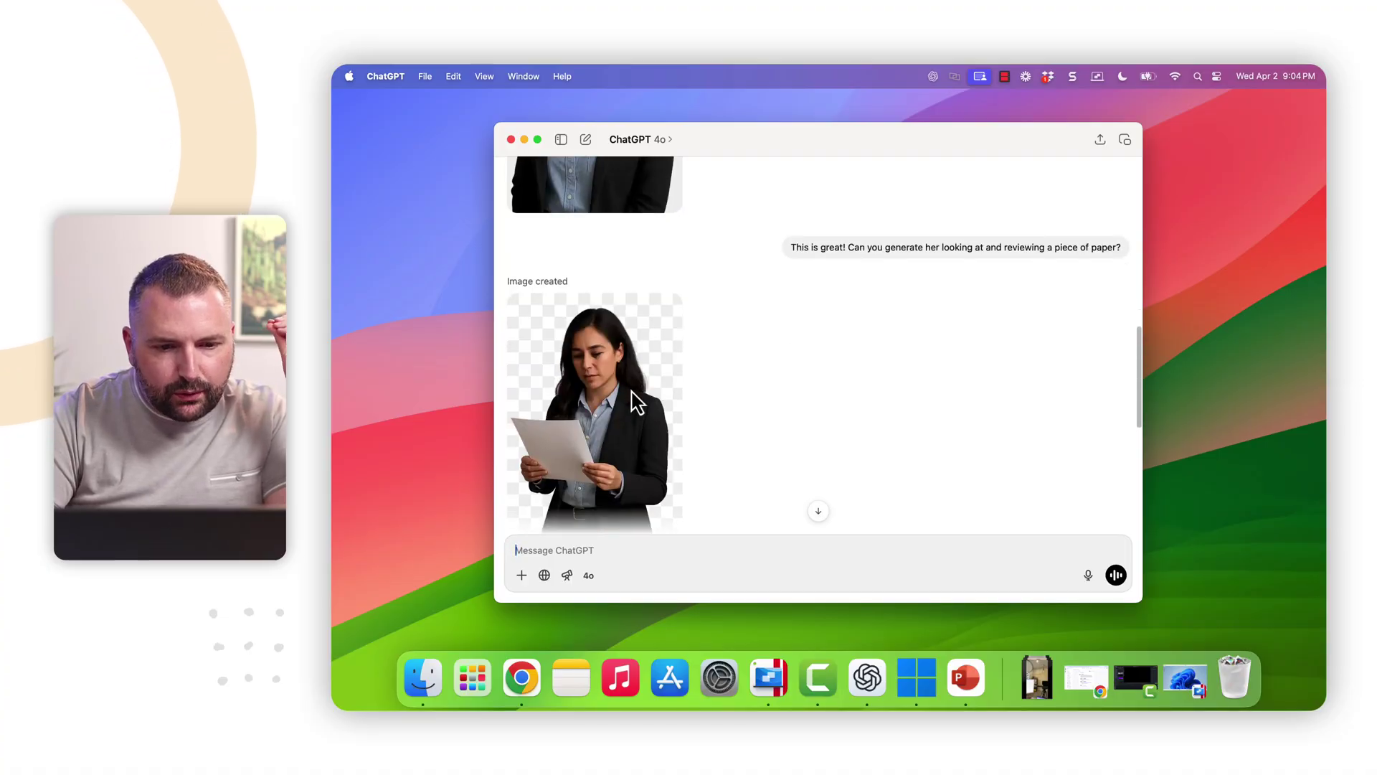
scroll(631, 391, up, 3)
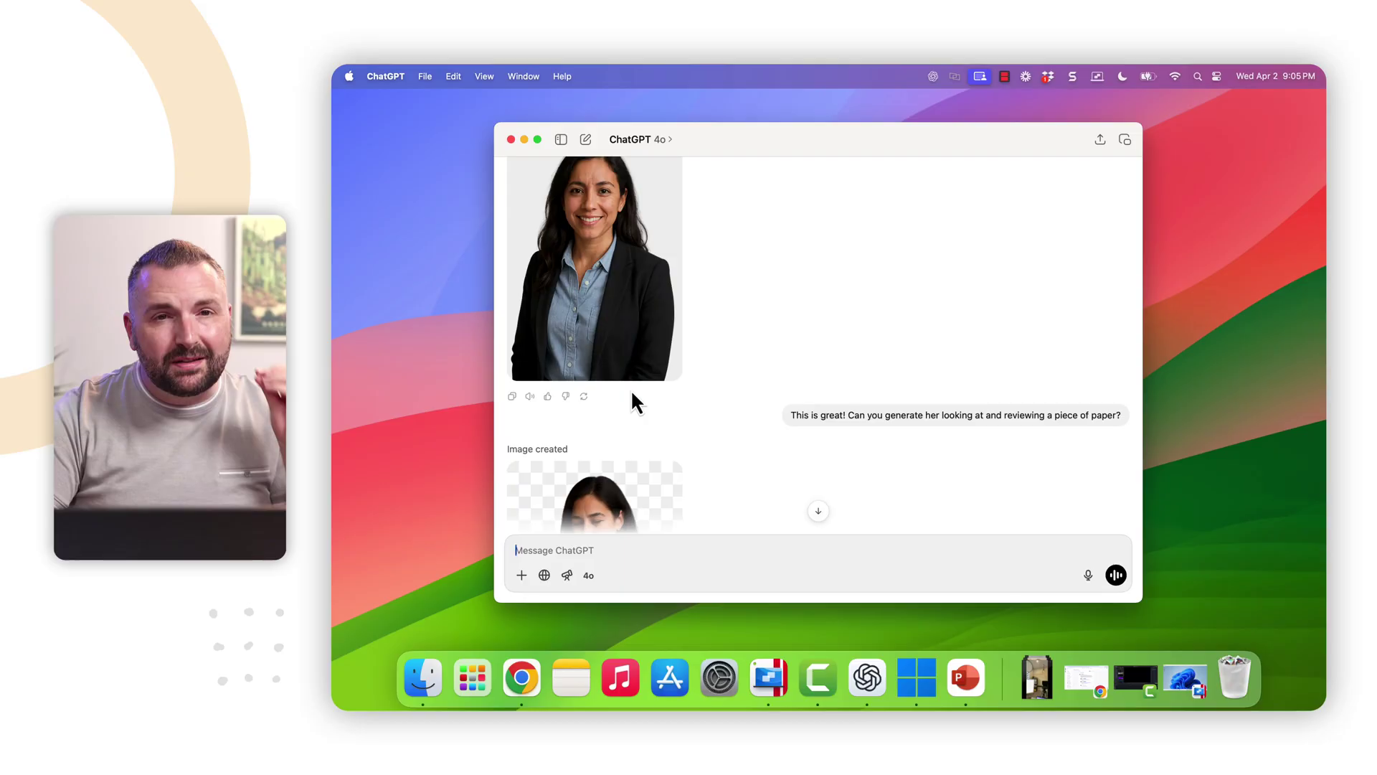
scroll(631, 389, up, 1)
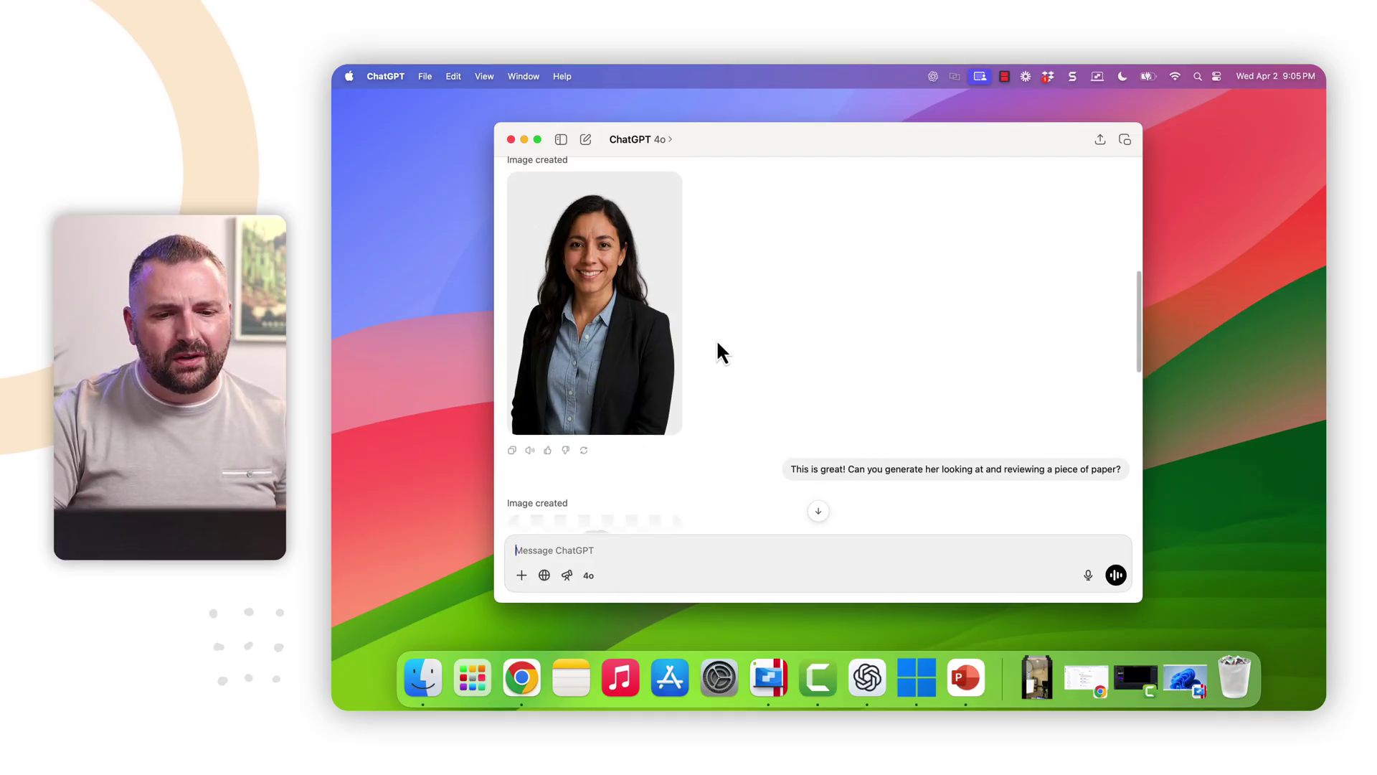
scroll(718, 344, up, 7)
scroll(718, 344, down, 5)
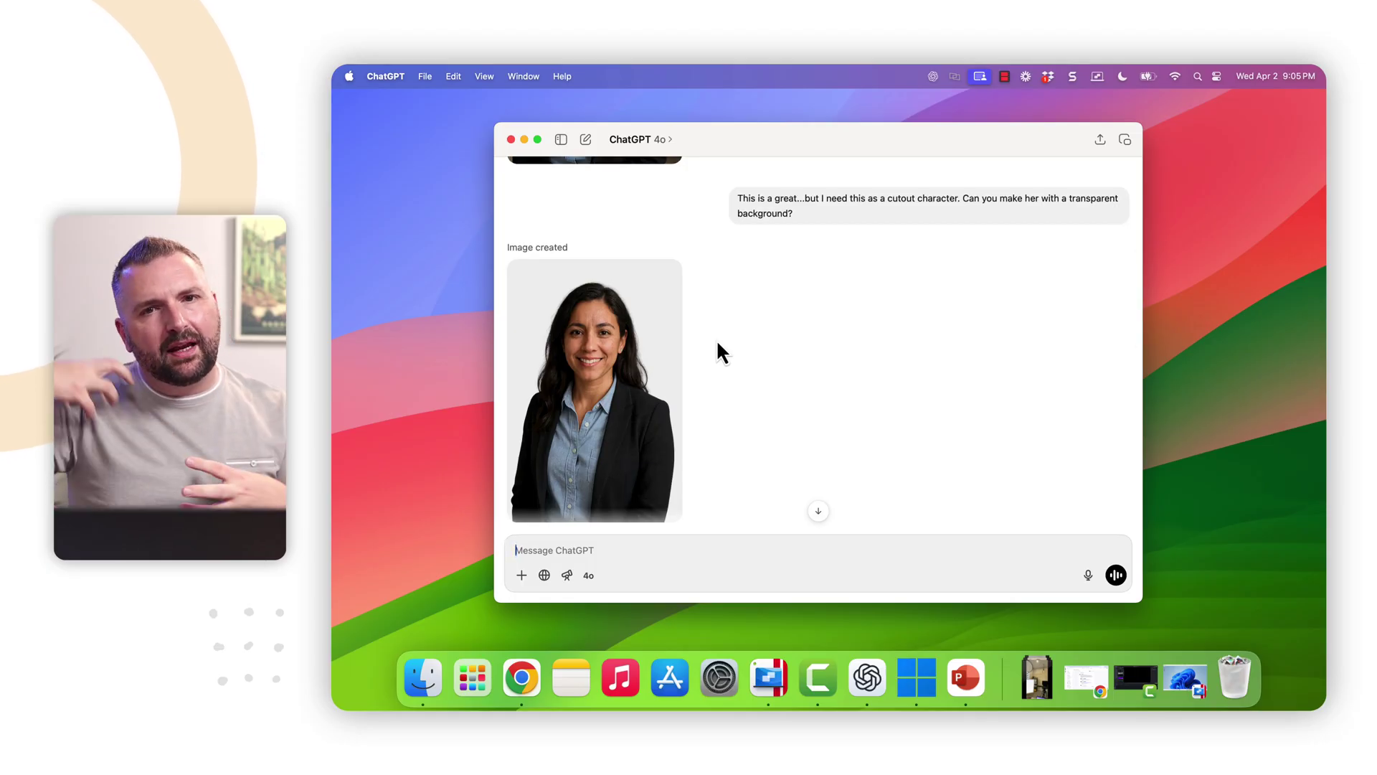
scroll(718, 344, down, 10)
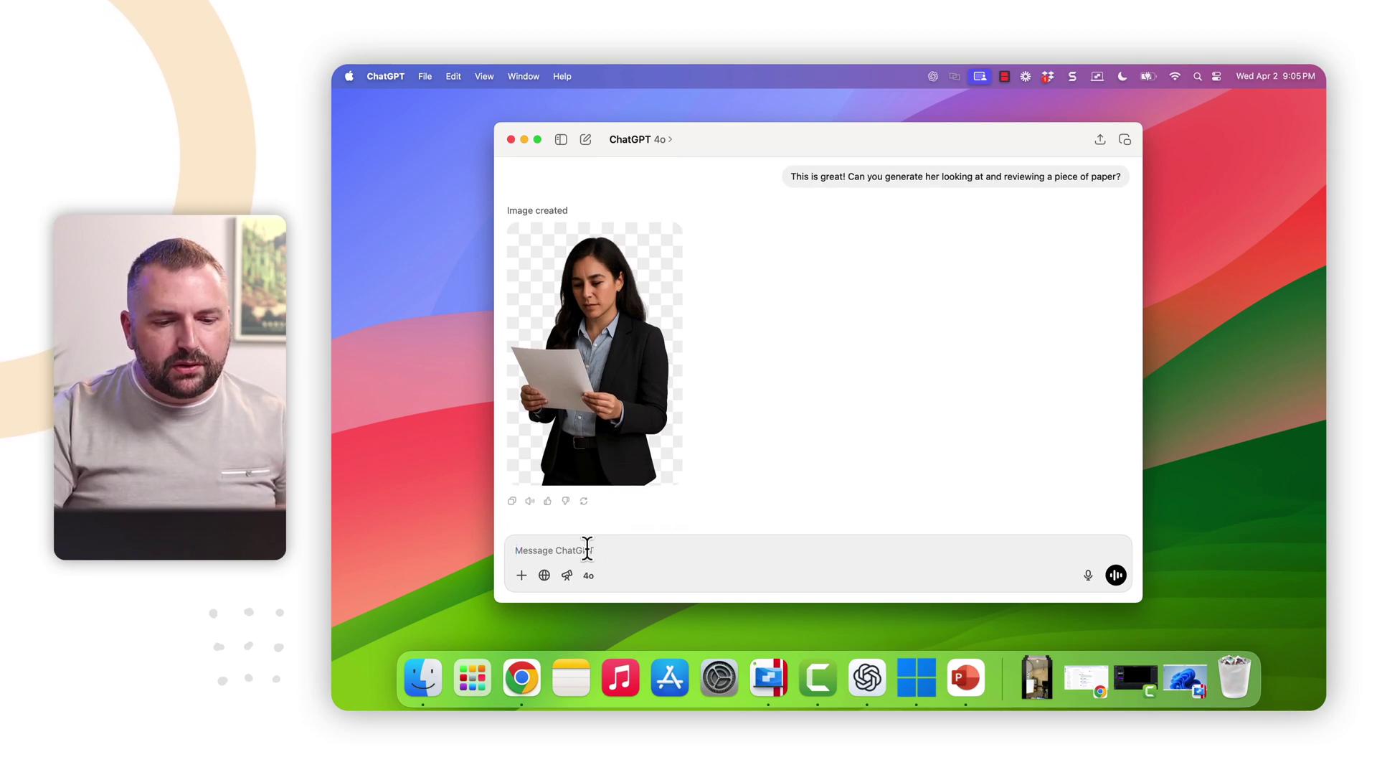
Send the prompt 'Let's do another pose, with her gesturing and explaining.'
text(Let's do a)
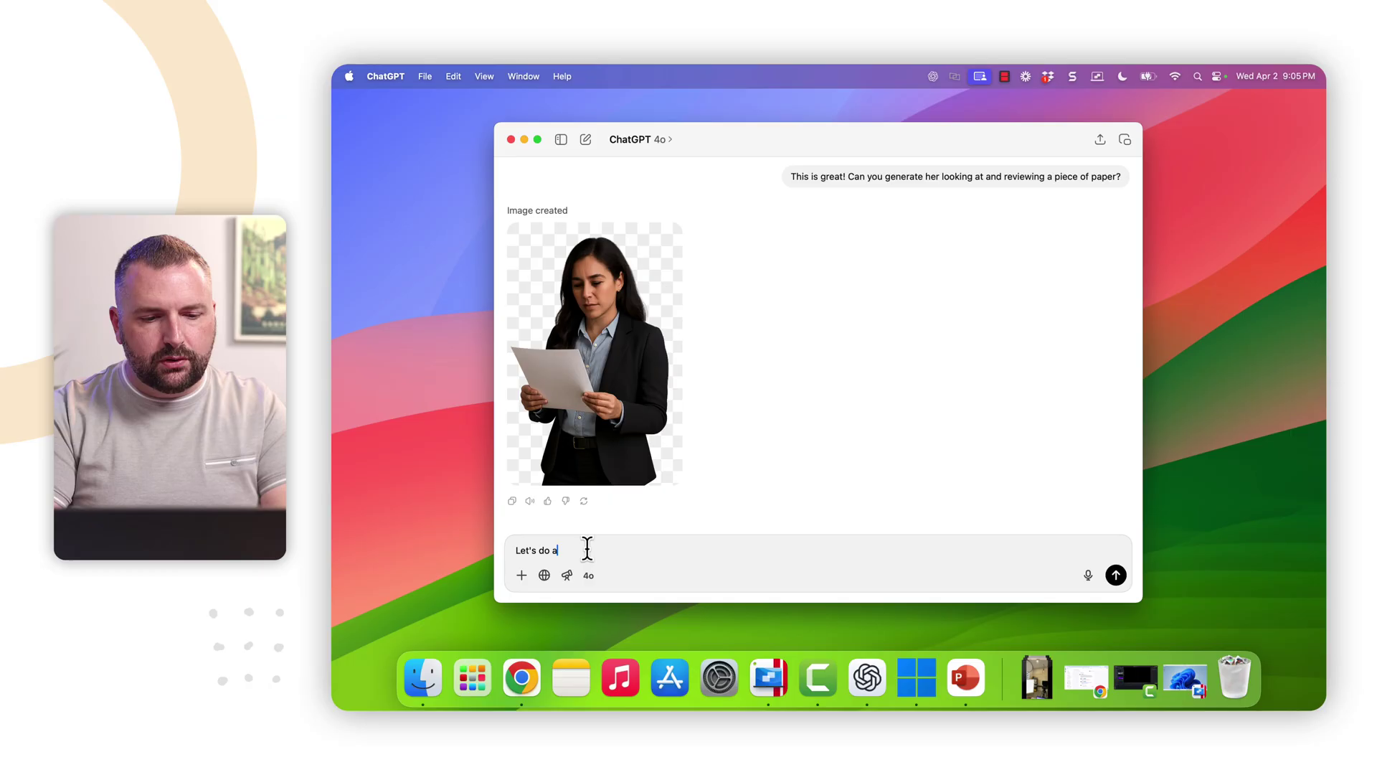
text(nother)
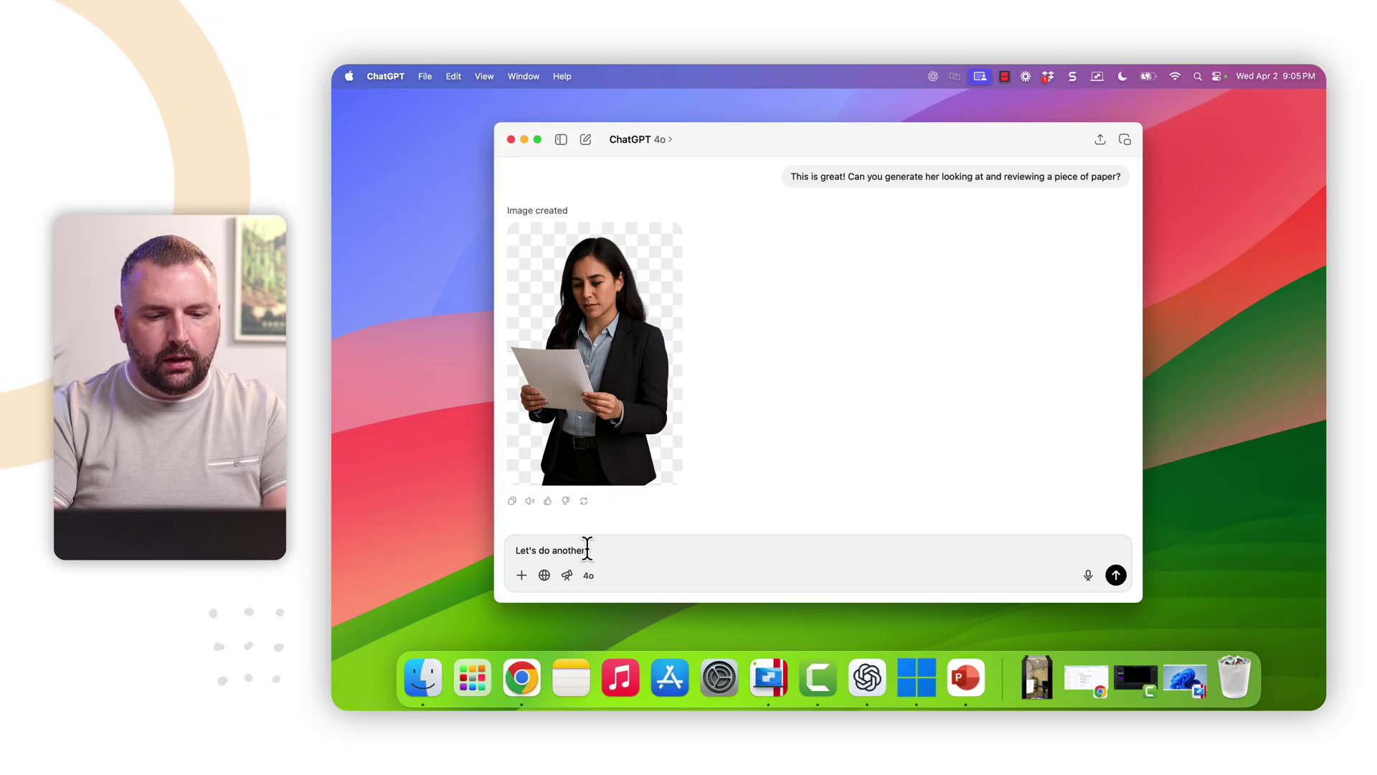
text( pose, with her)
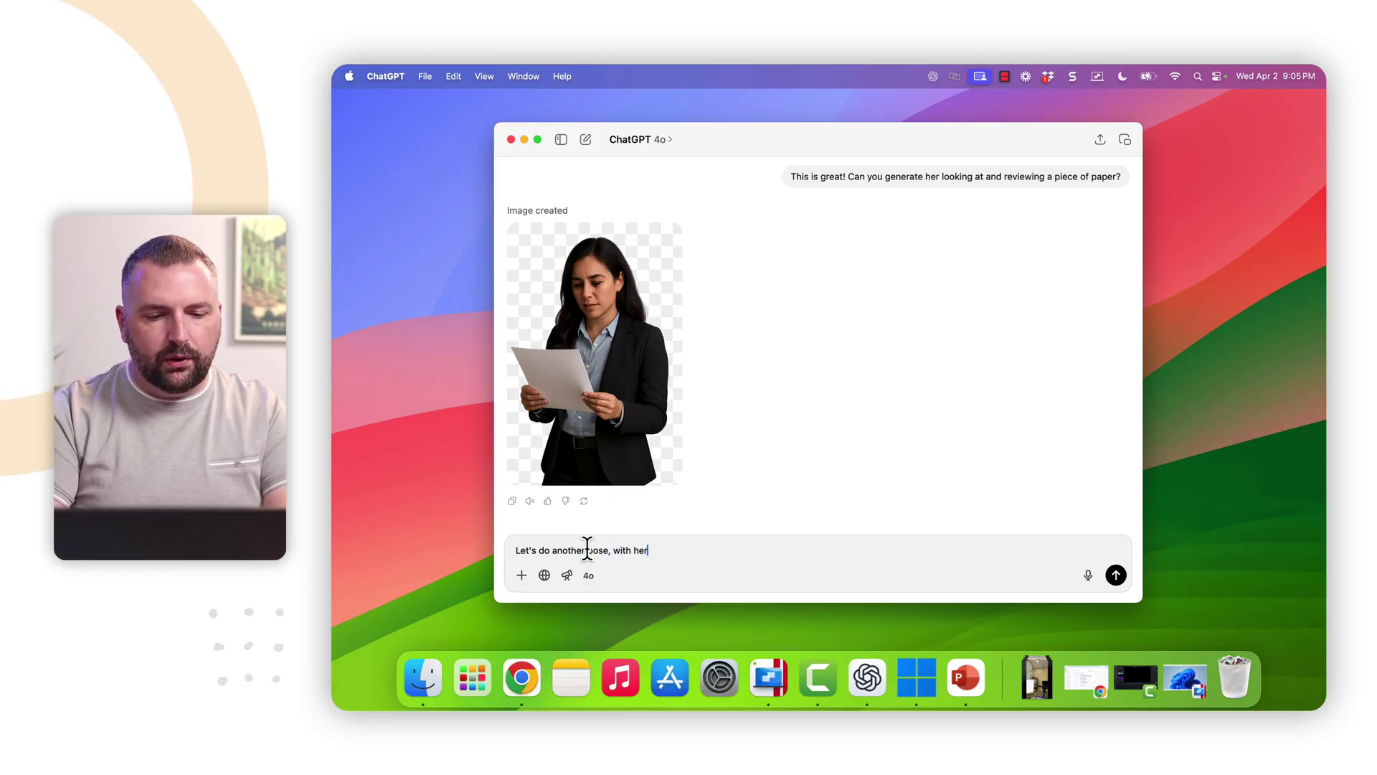
text( ges)
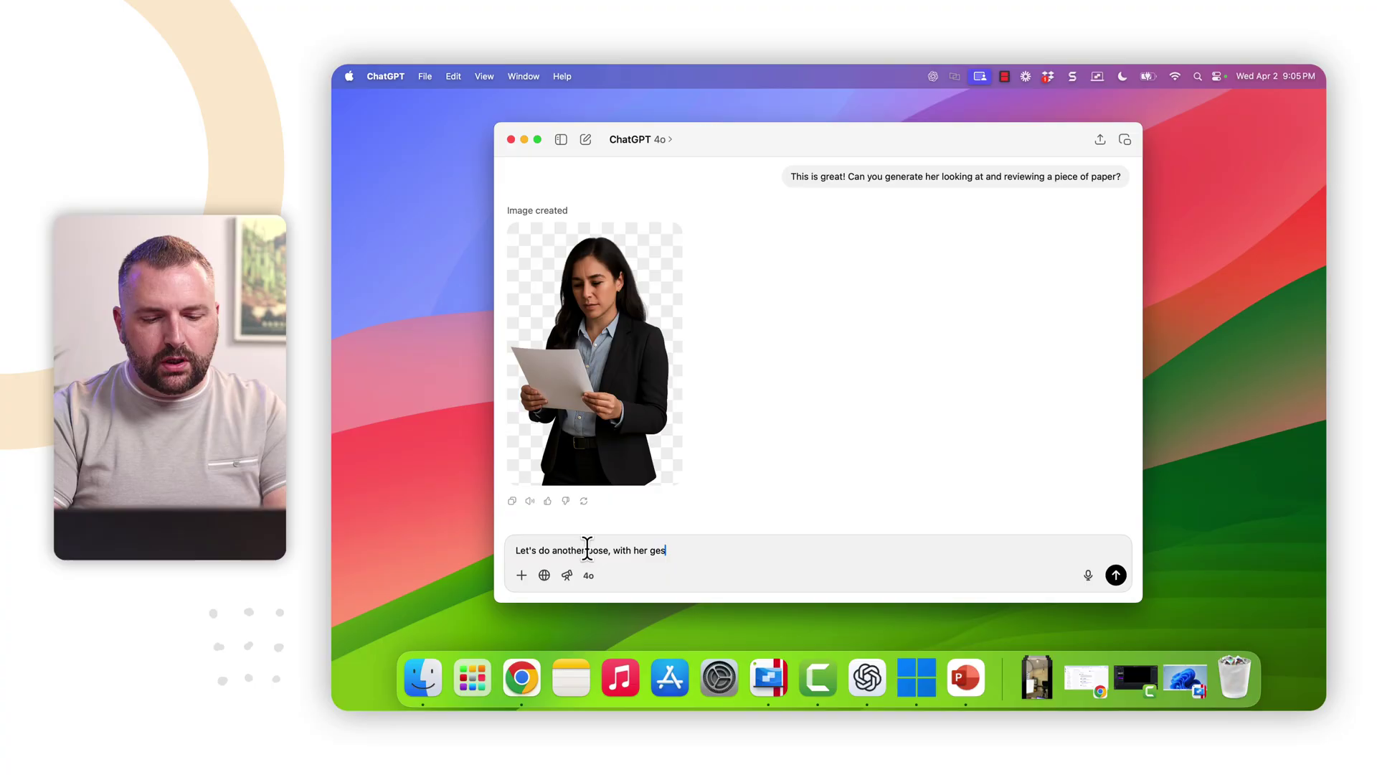
text(turing and )
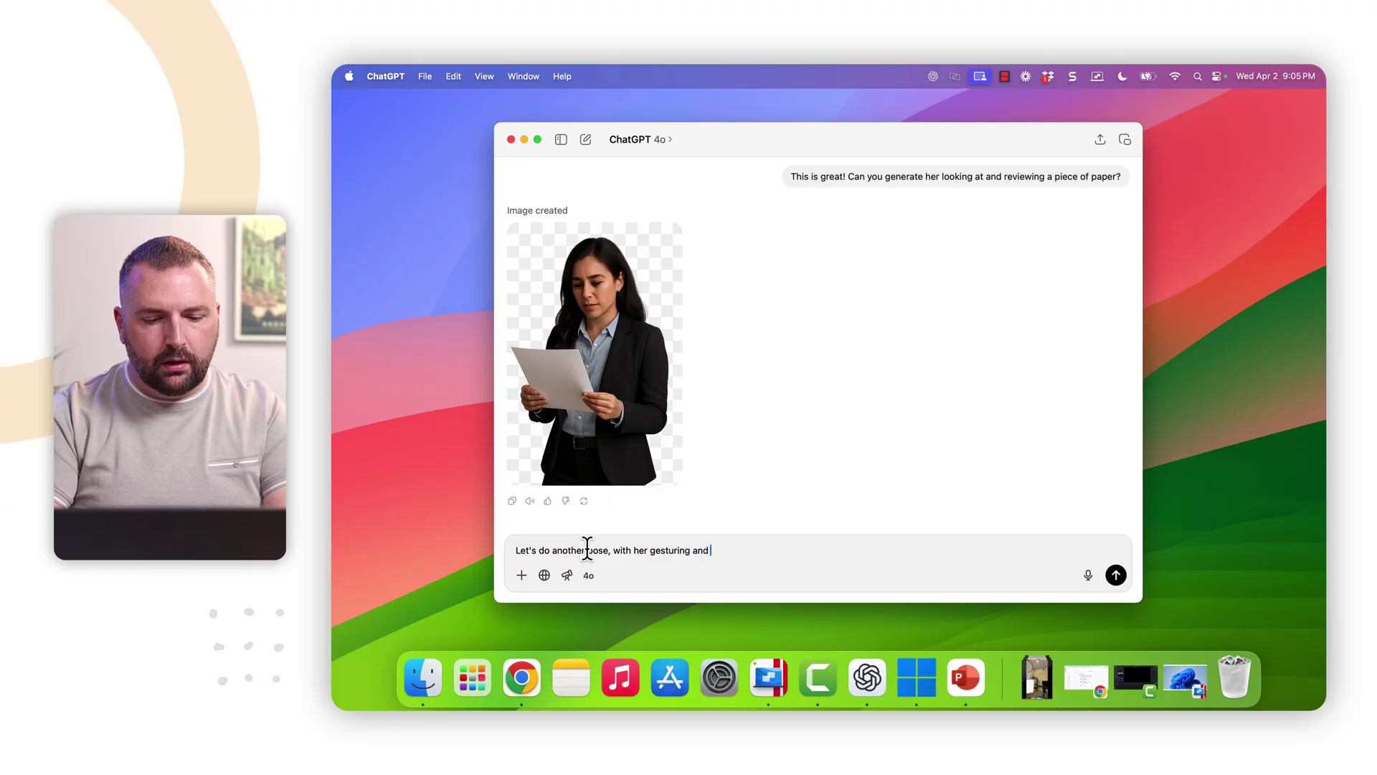
text(explaining)
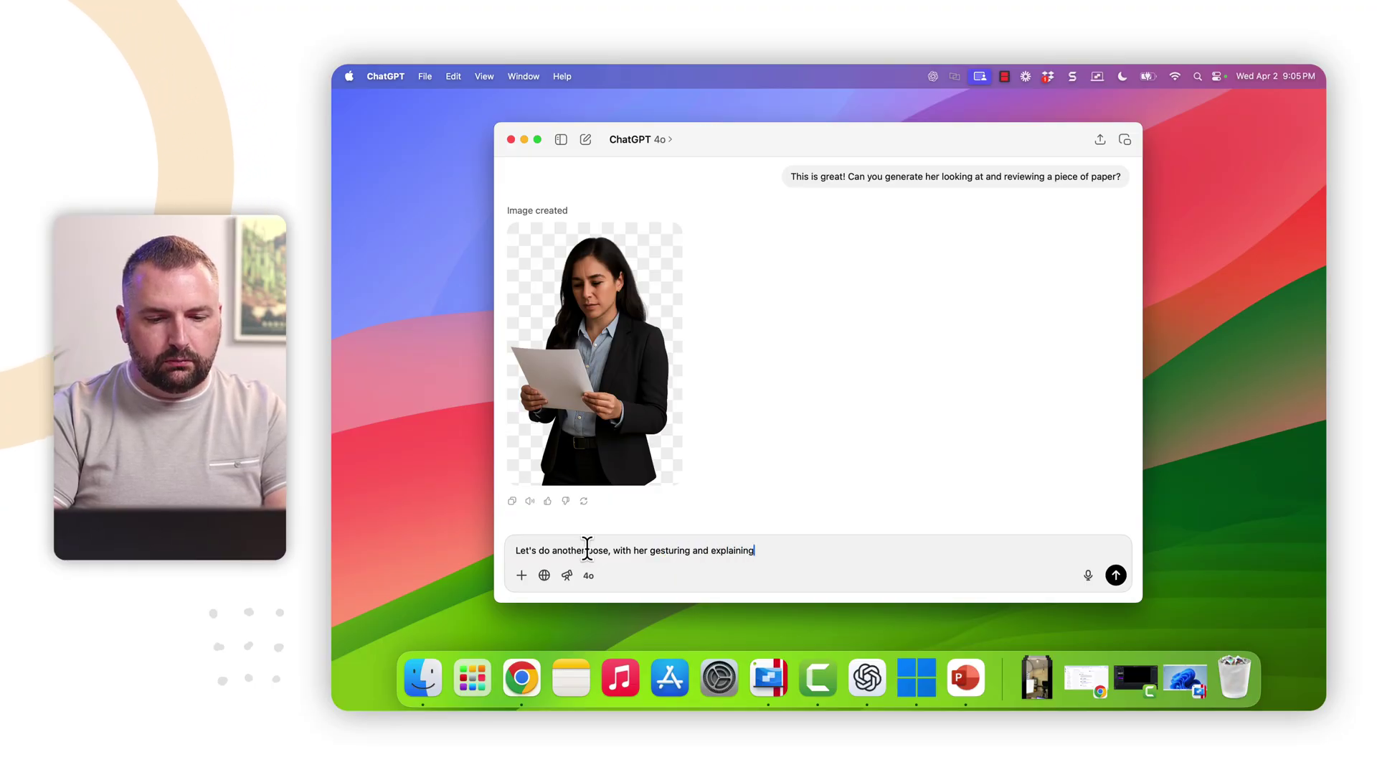
text(g)
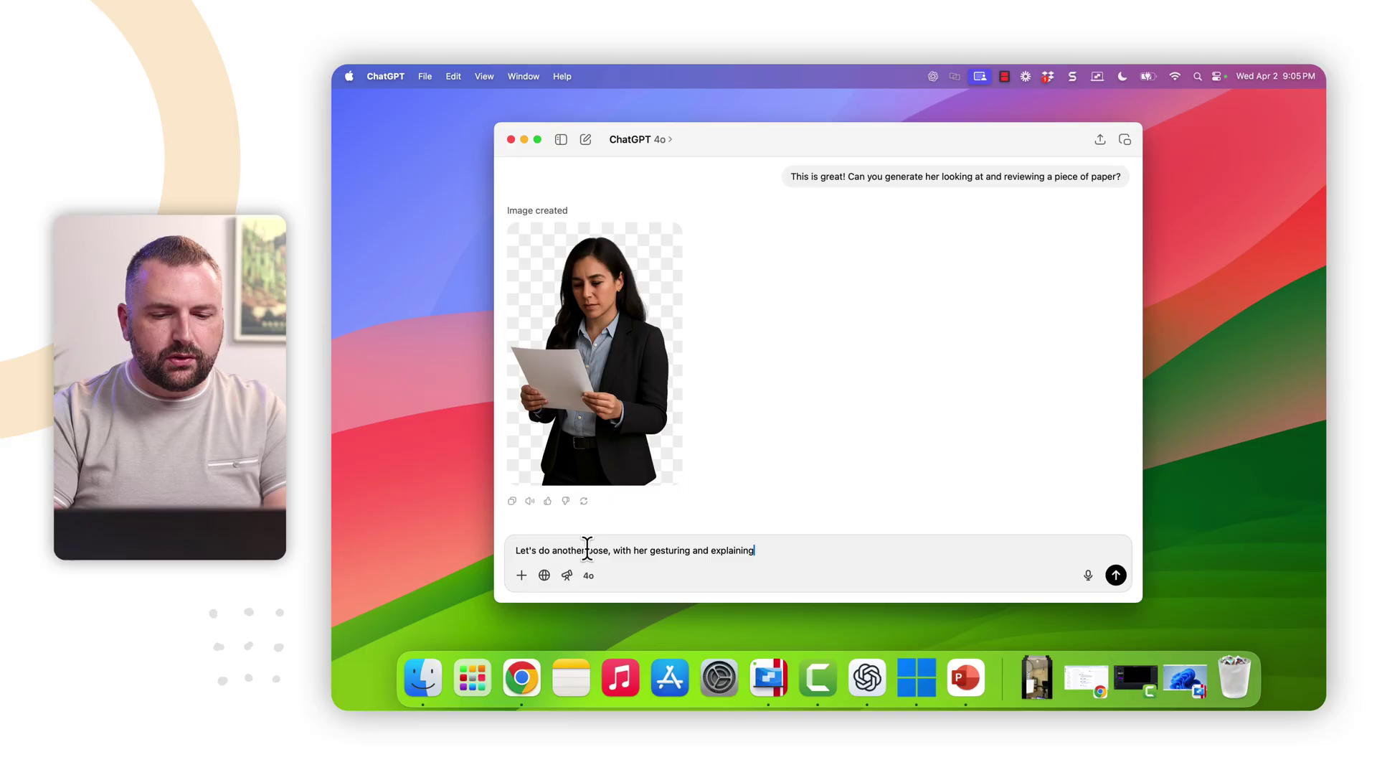
text(.)
key(Return)
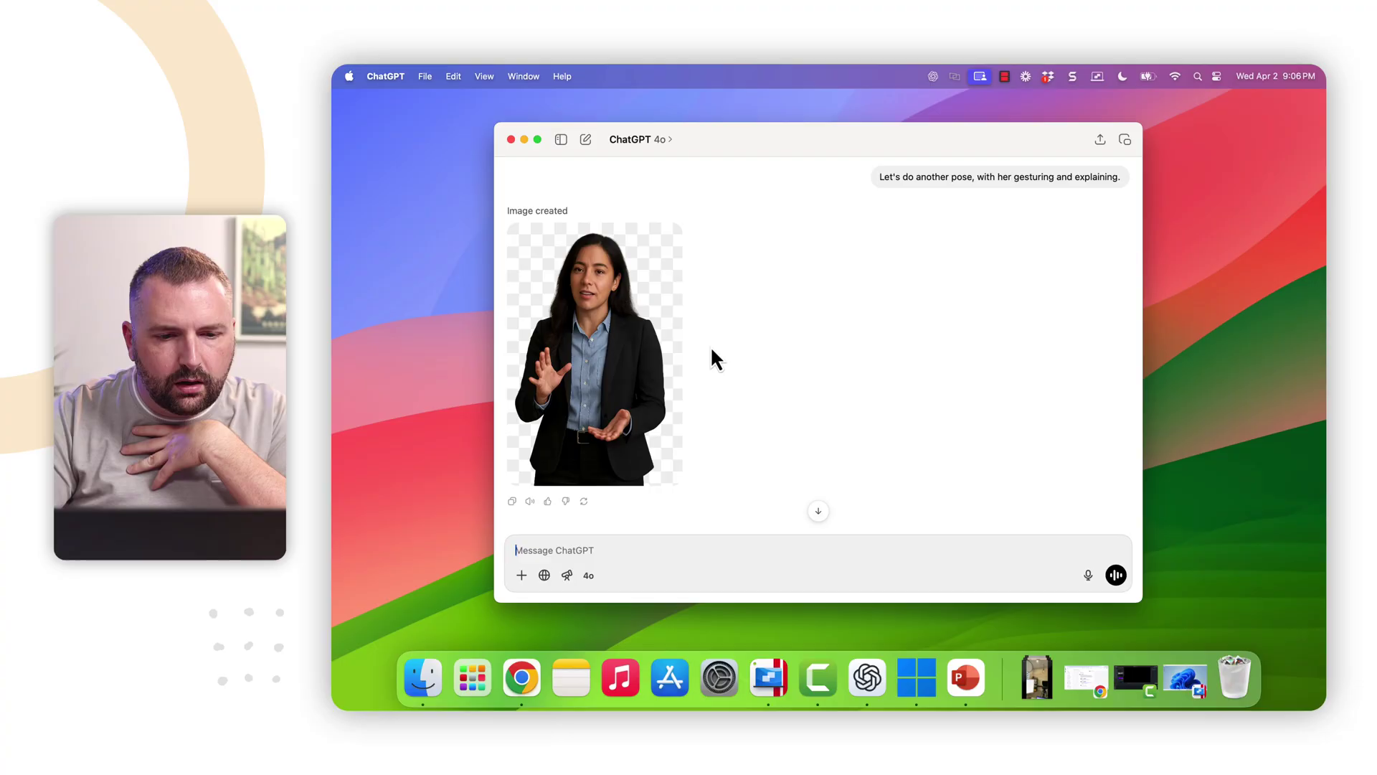
scroll(710, 350, up, 5)
scroll(711, 353, down, 3)
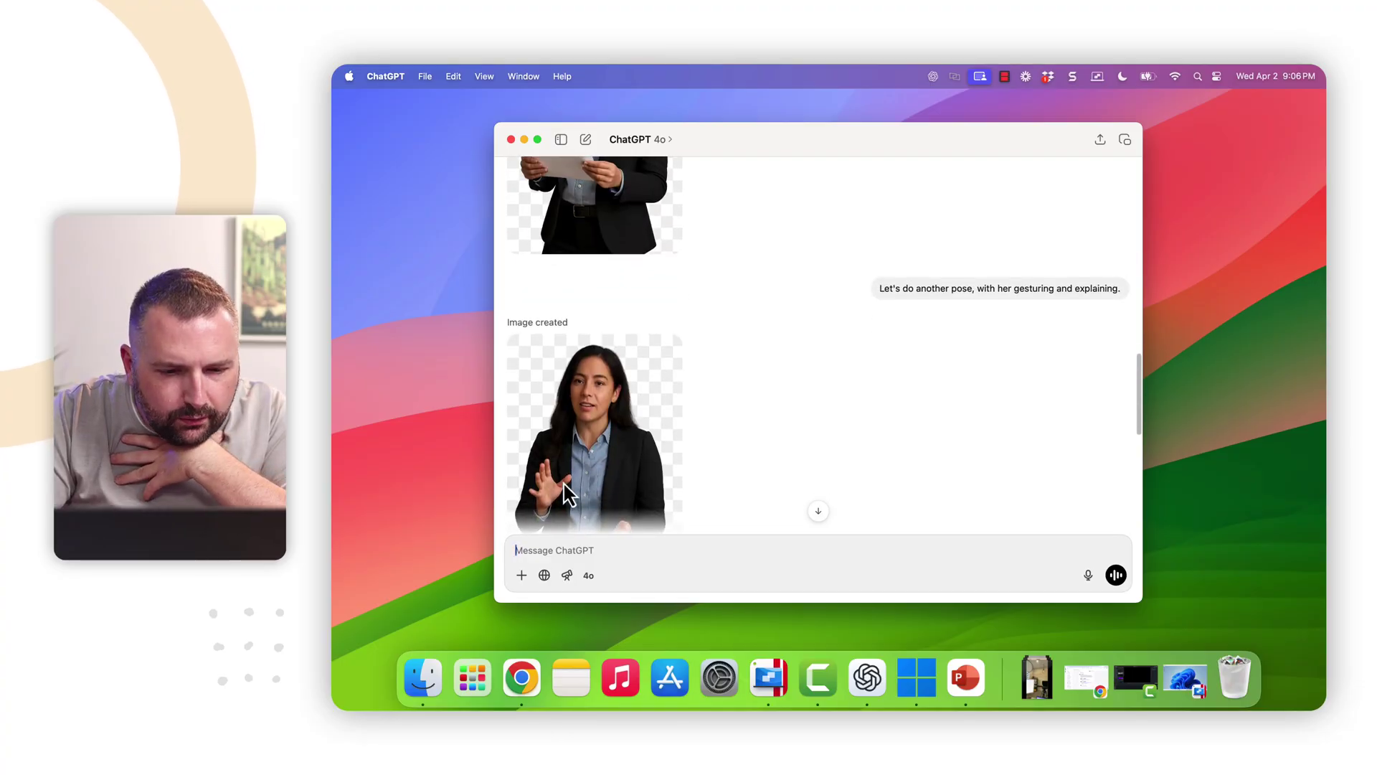
scroll(536, 502, down, 2)
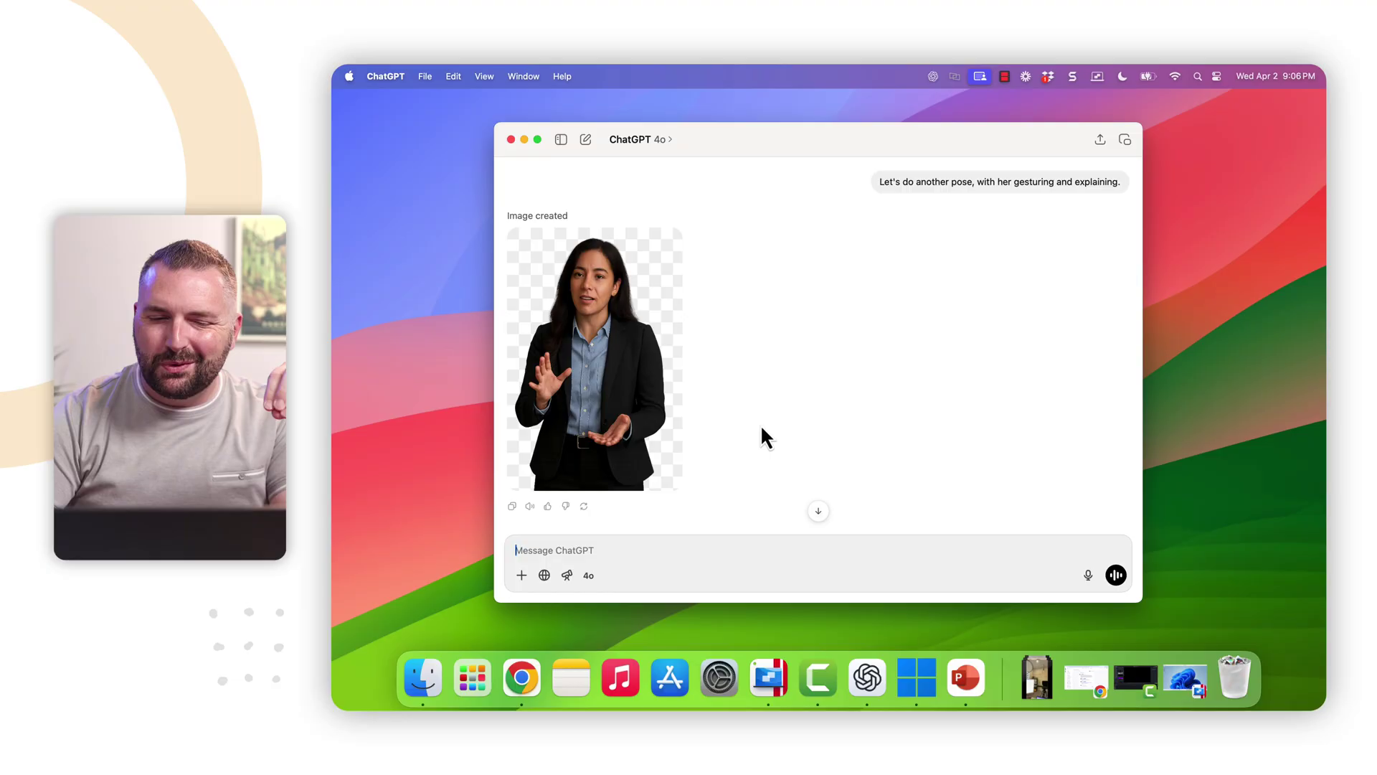
scroll(760, 424, up, 5)
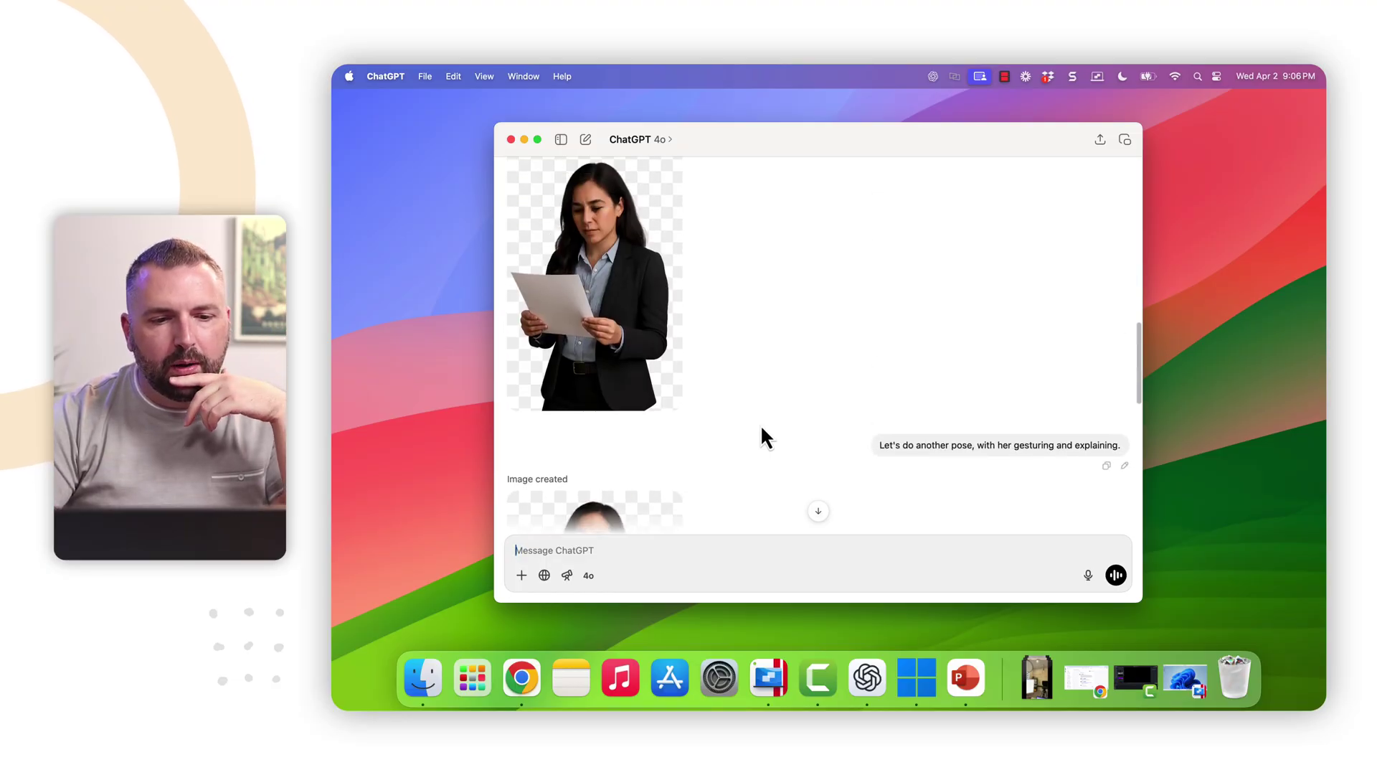
scroll(760, 423, down, 4)
Send the prompt 'Let's do one more...this time with her confused and thinking.'
scroll(762, 428, down, 1)
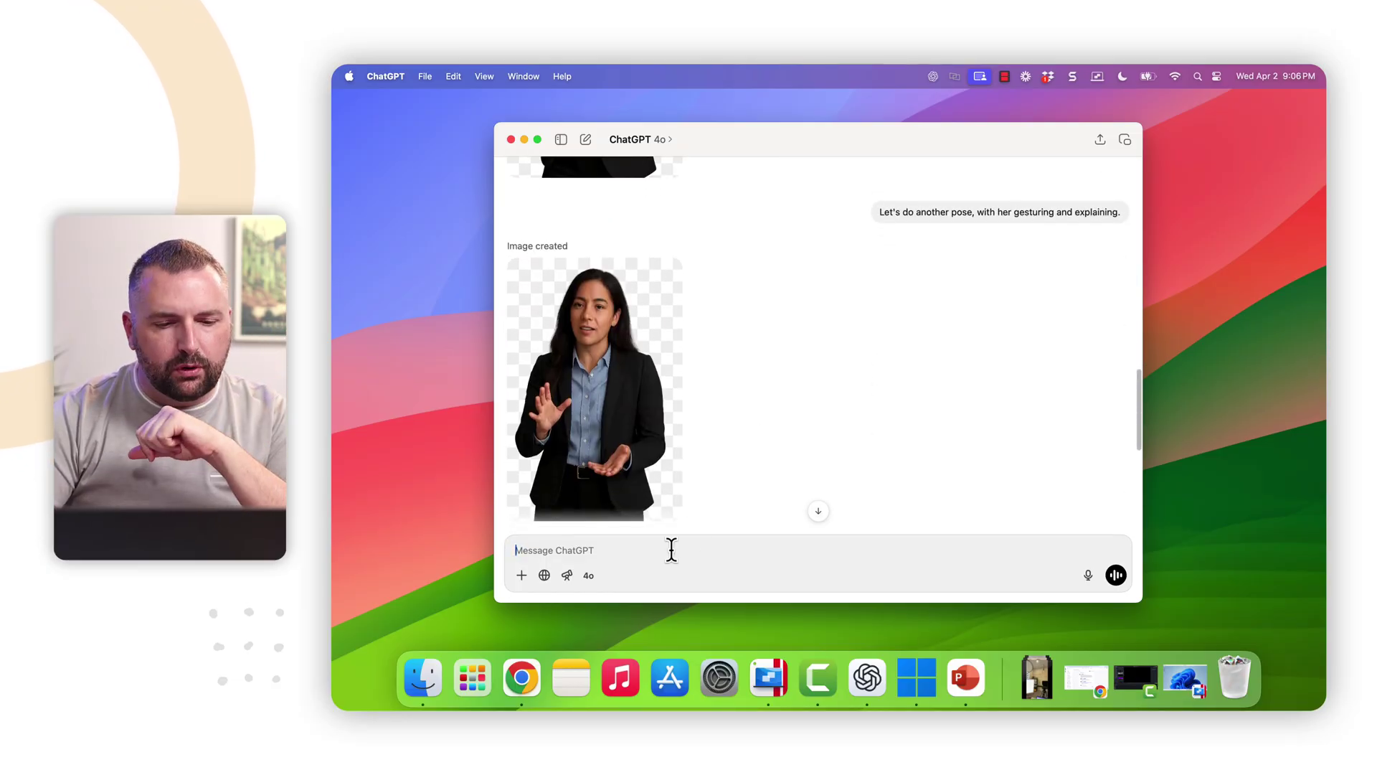
text(Let's do )
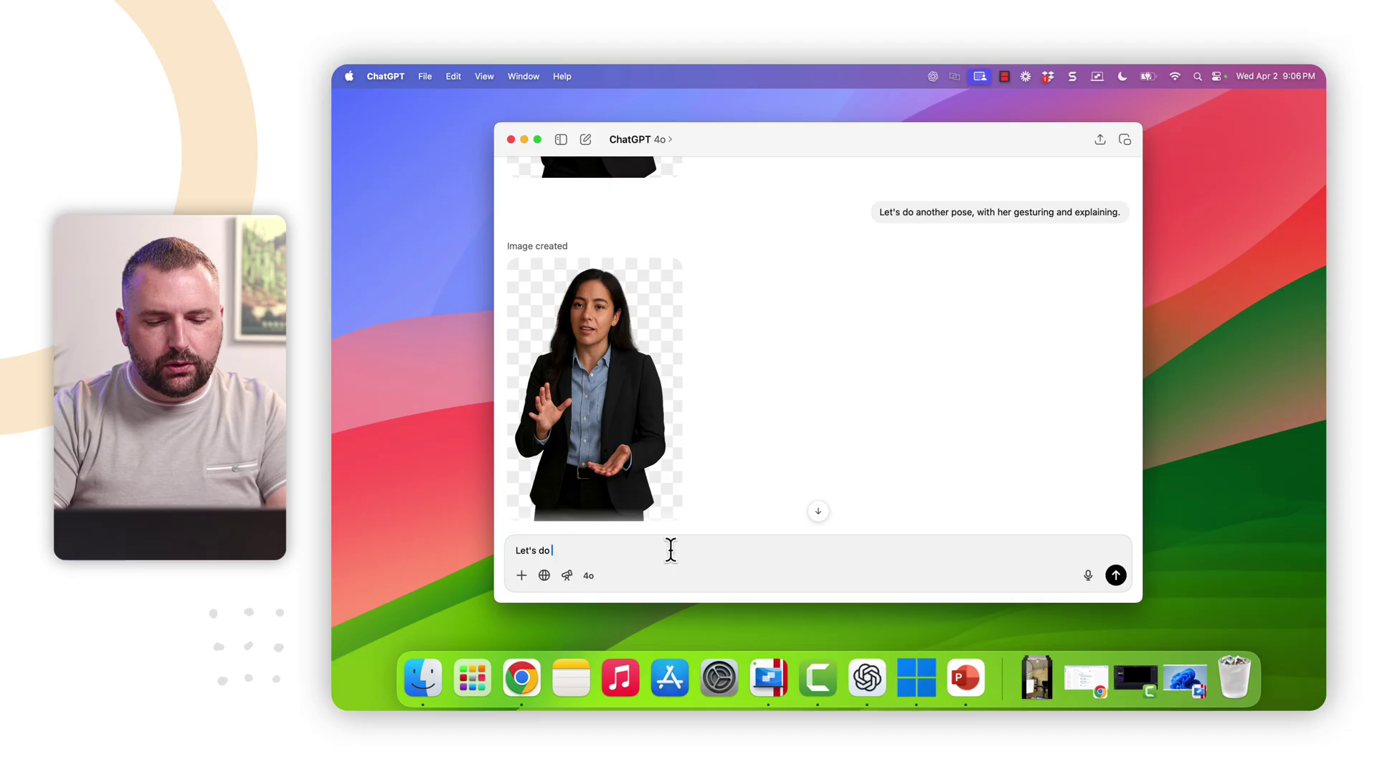
text(one more...this time w)
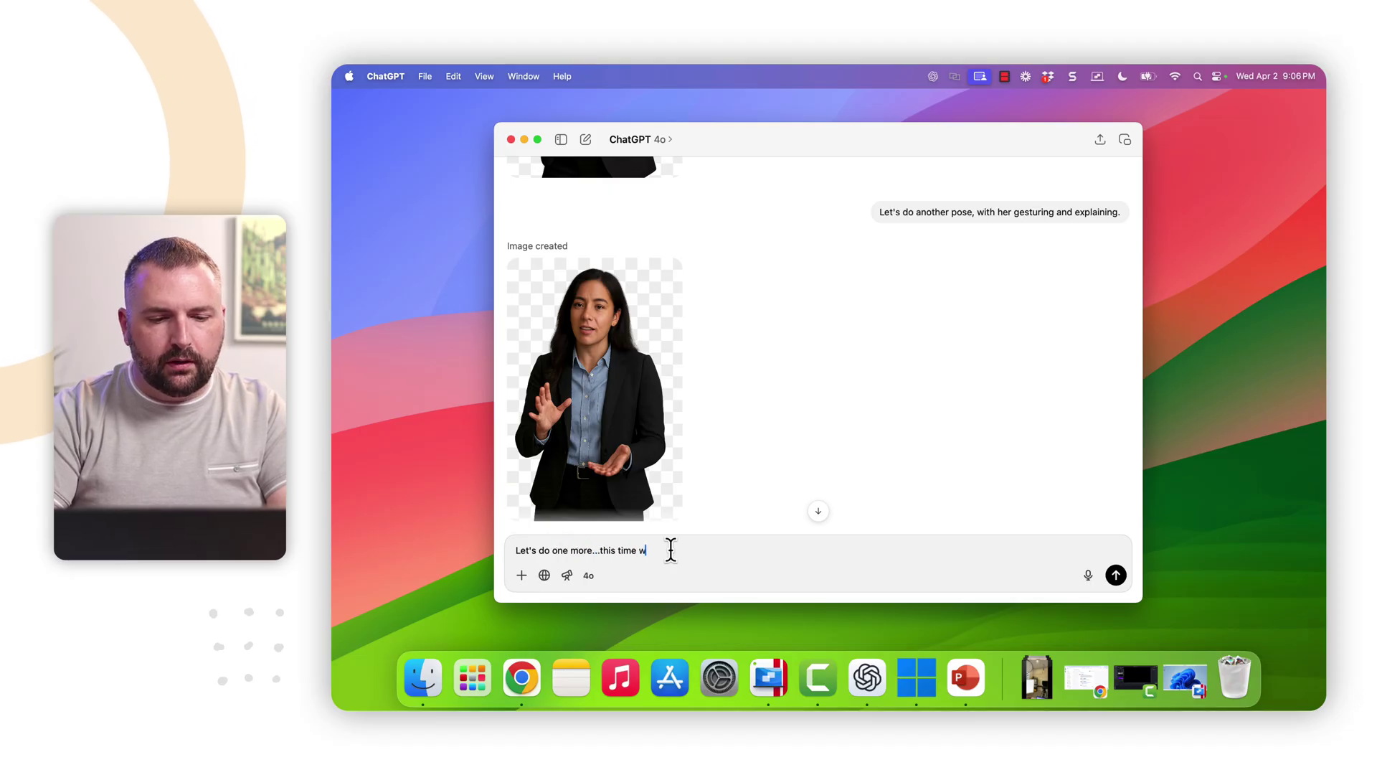
text(ith her confuse)
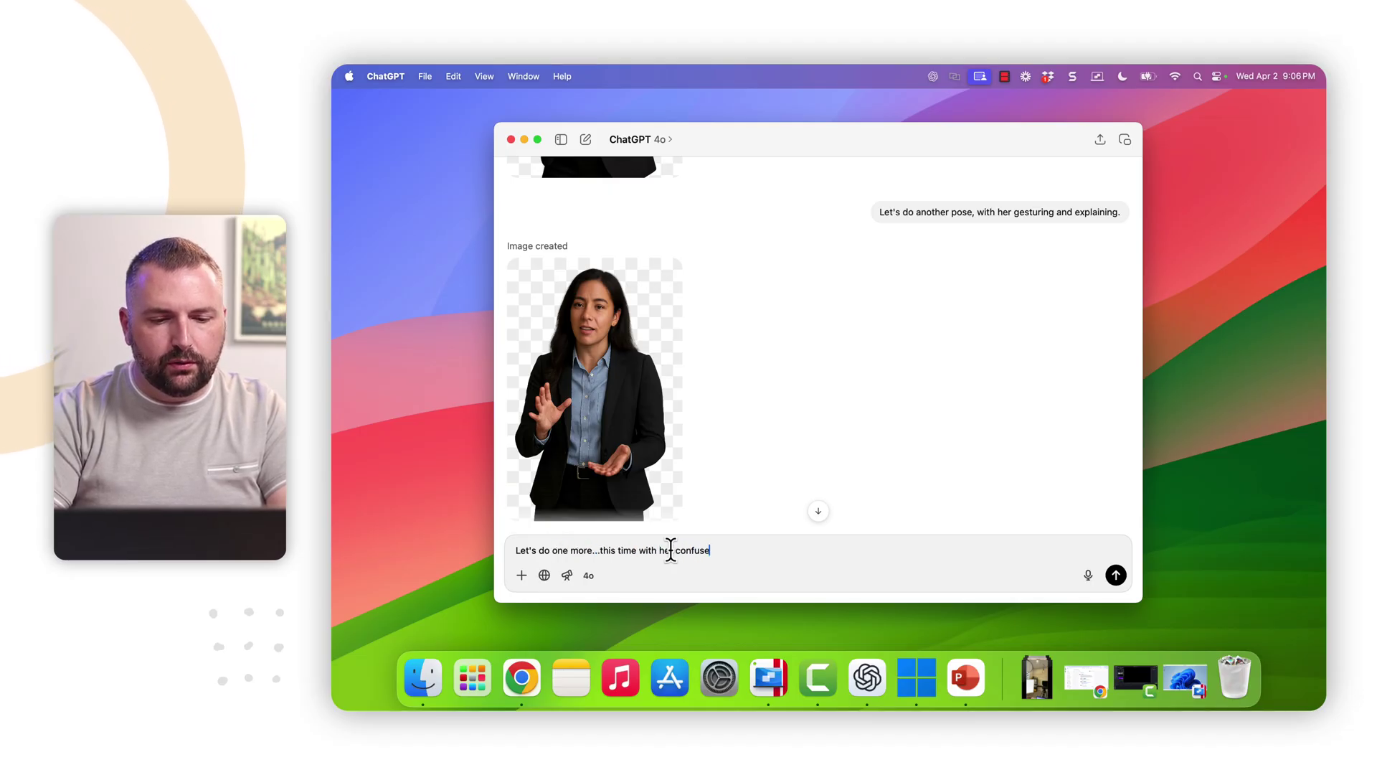
text(d and thinking.)
key(Return)
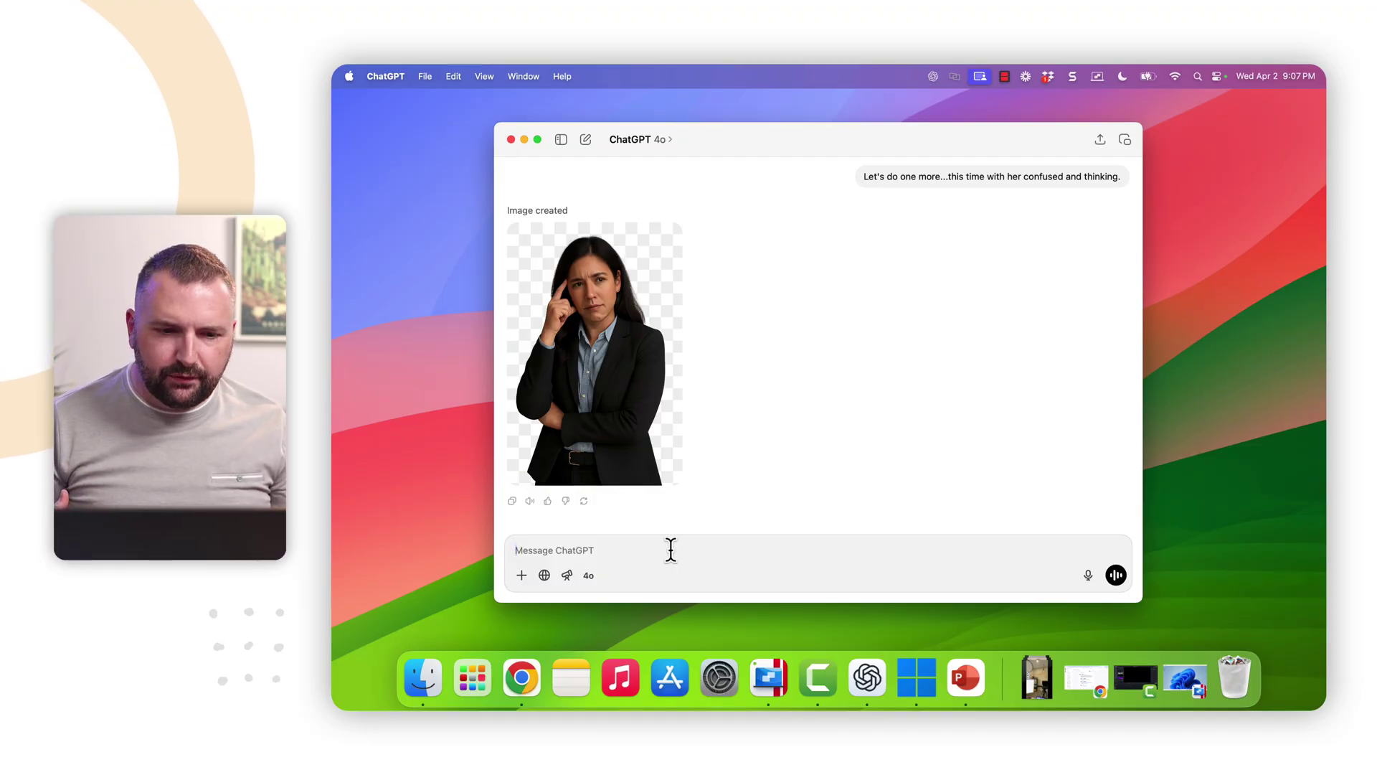
scroll(683, 459, up, 5)
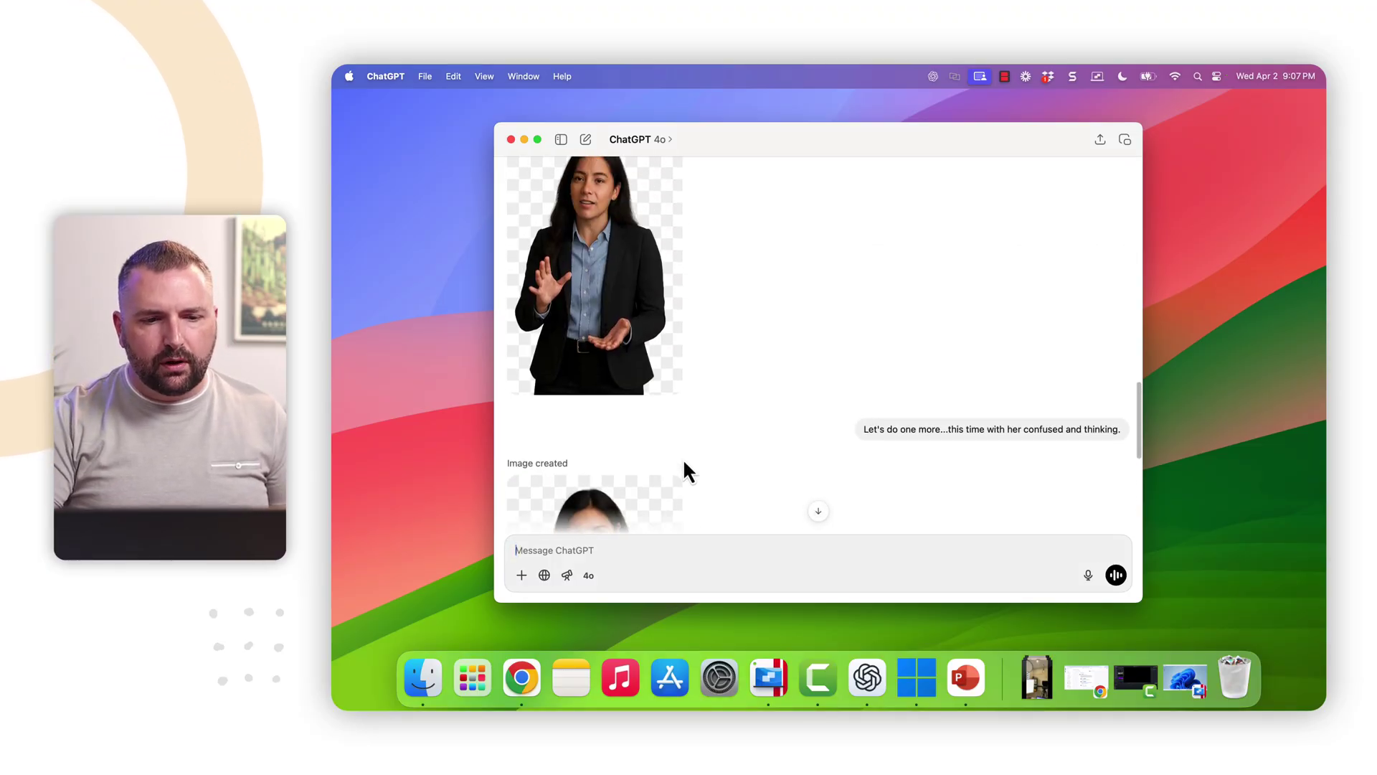
scroll(683, 461, down, 4)
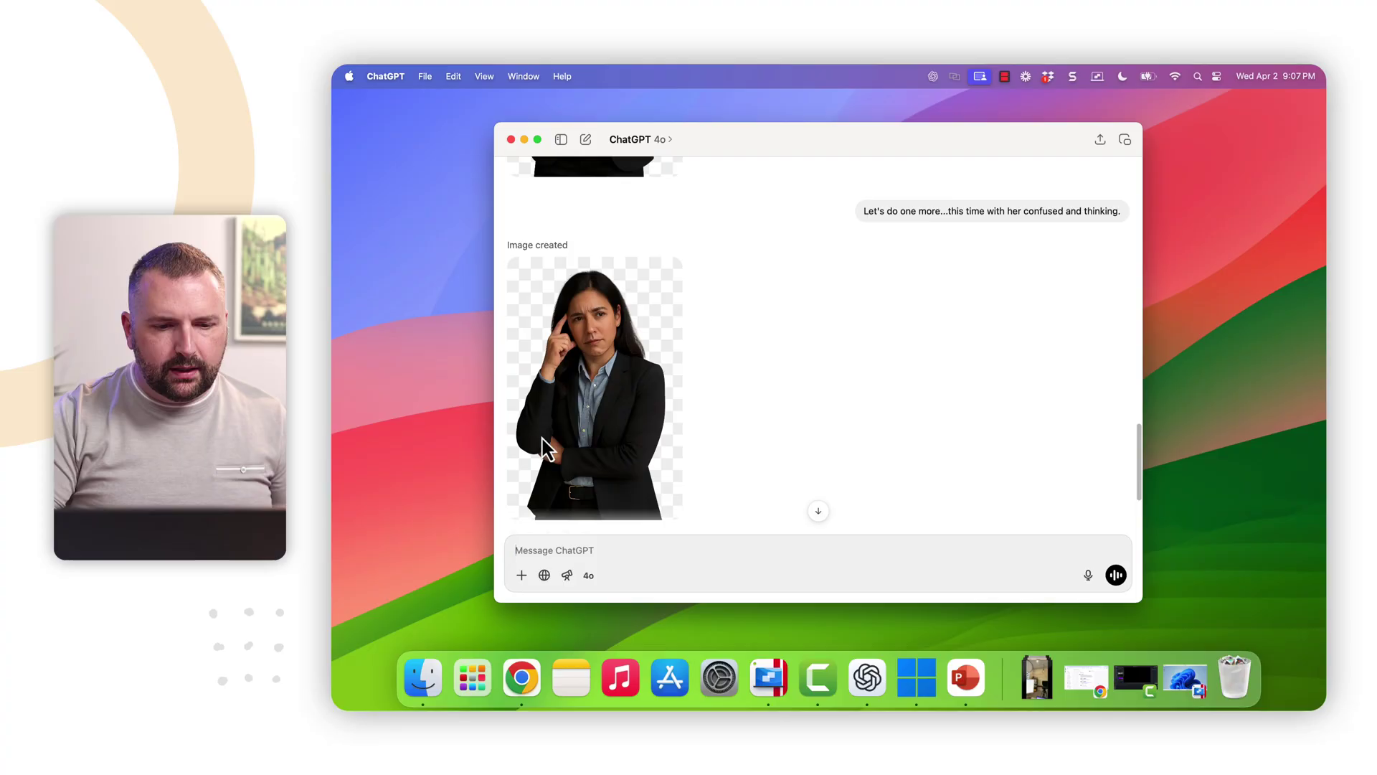
scroll(556, 381, down, 1)
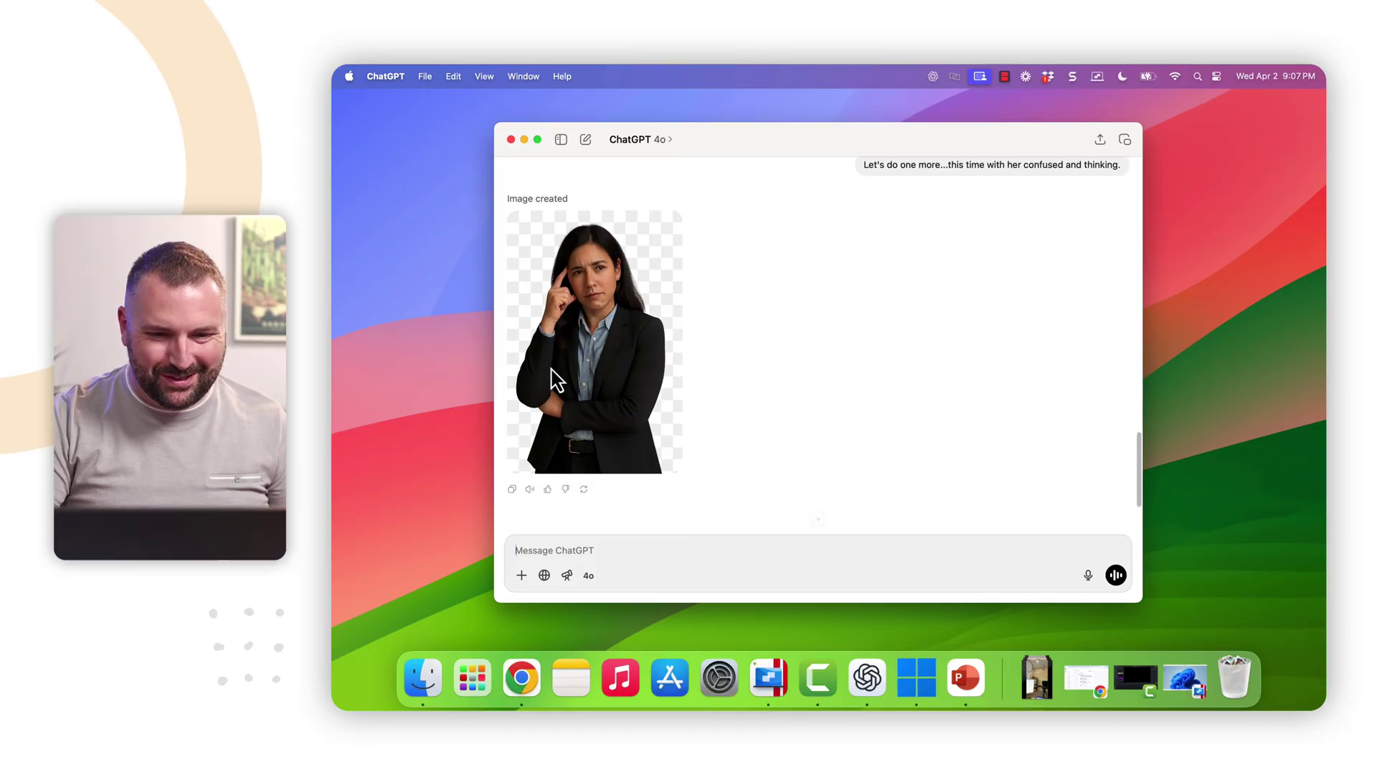
scroll(555, 380, up, 5)
scroll(556, 385, down, 1)
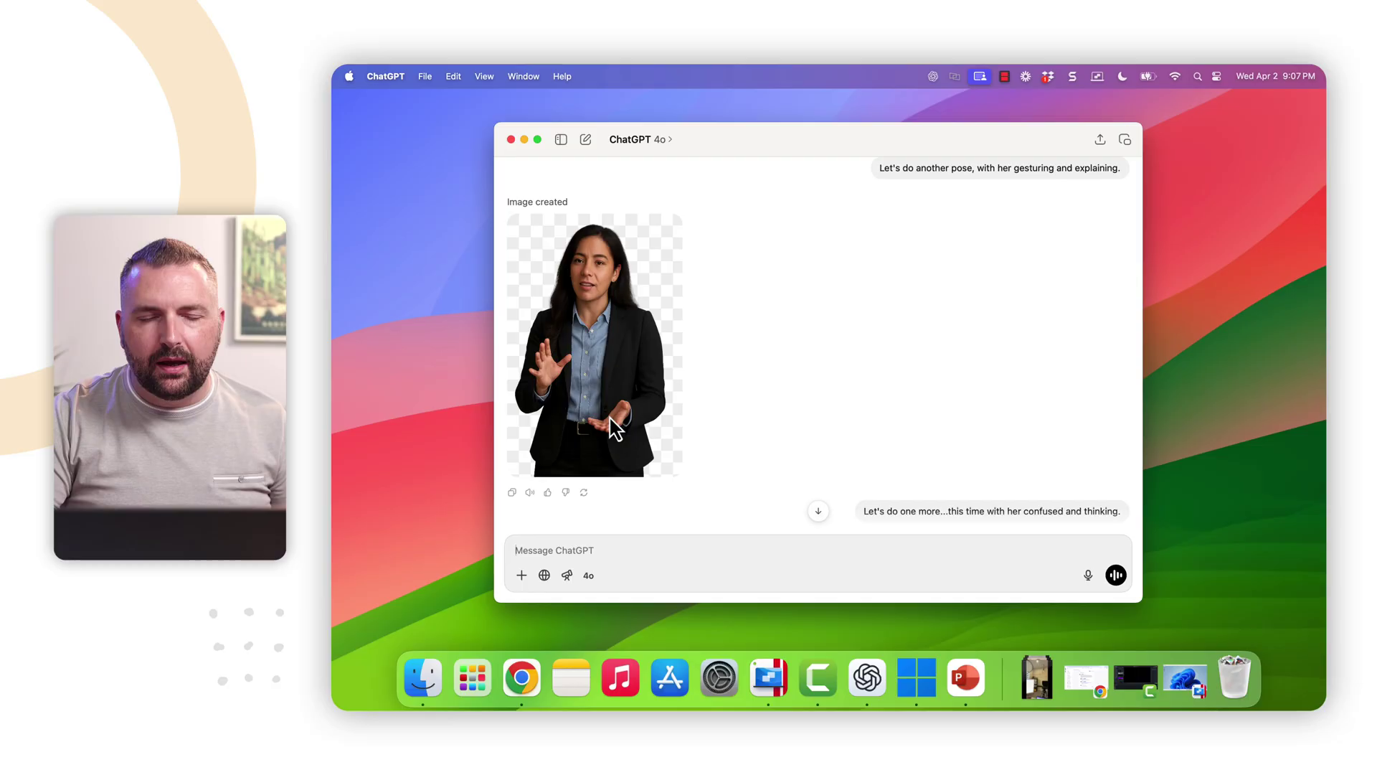
scroll(609, 419, down, 2)
scroll(610, 420, up, 10)
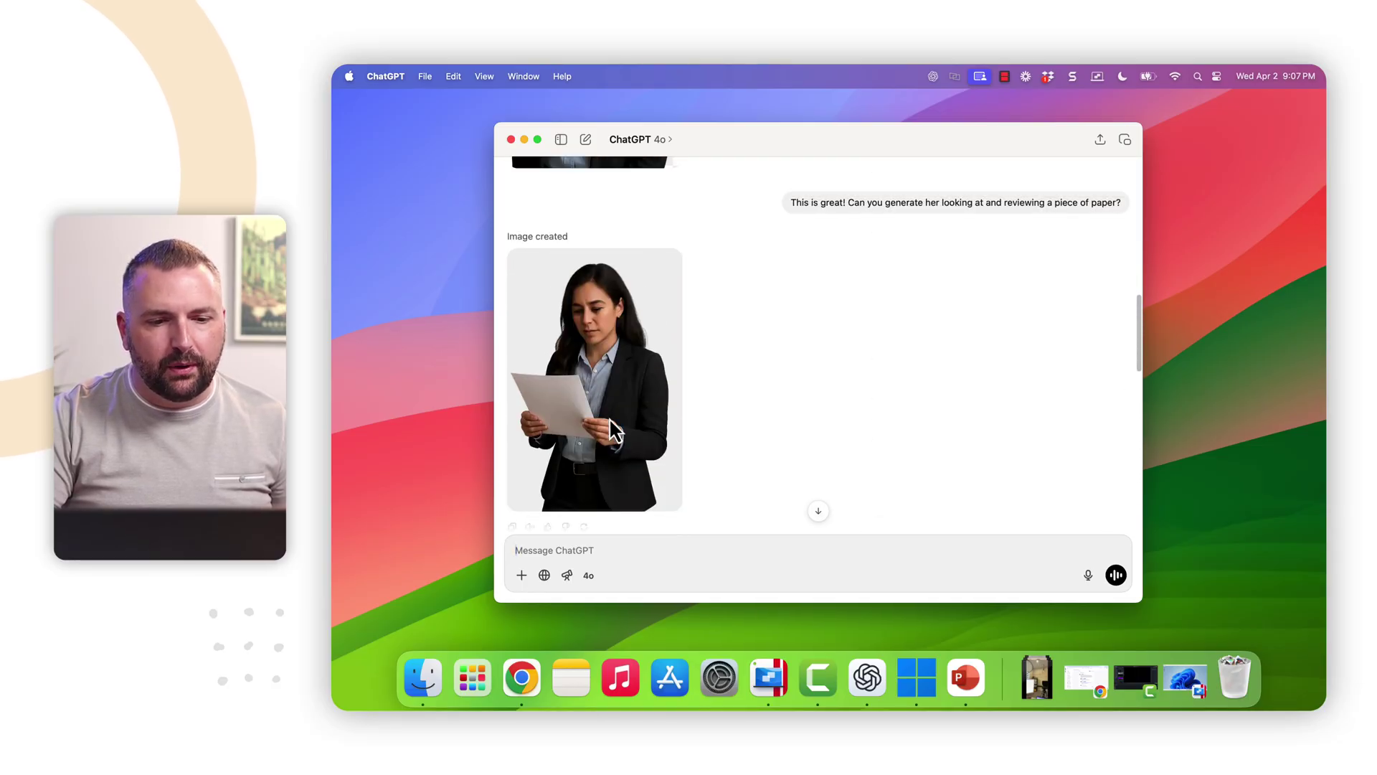
scroll(610, 421, up, 5)
scroll(610, 422, down, 8)
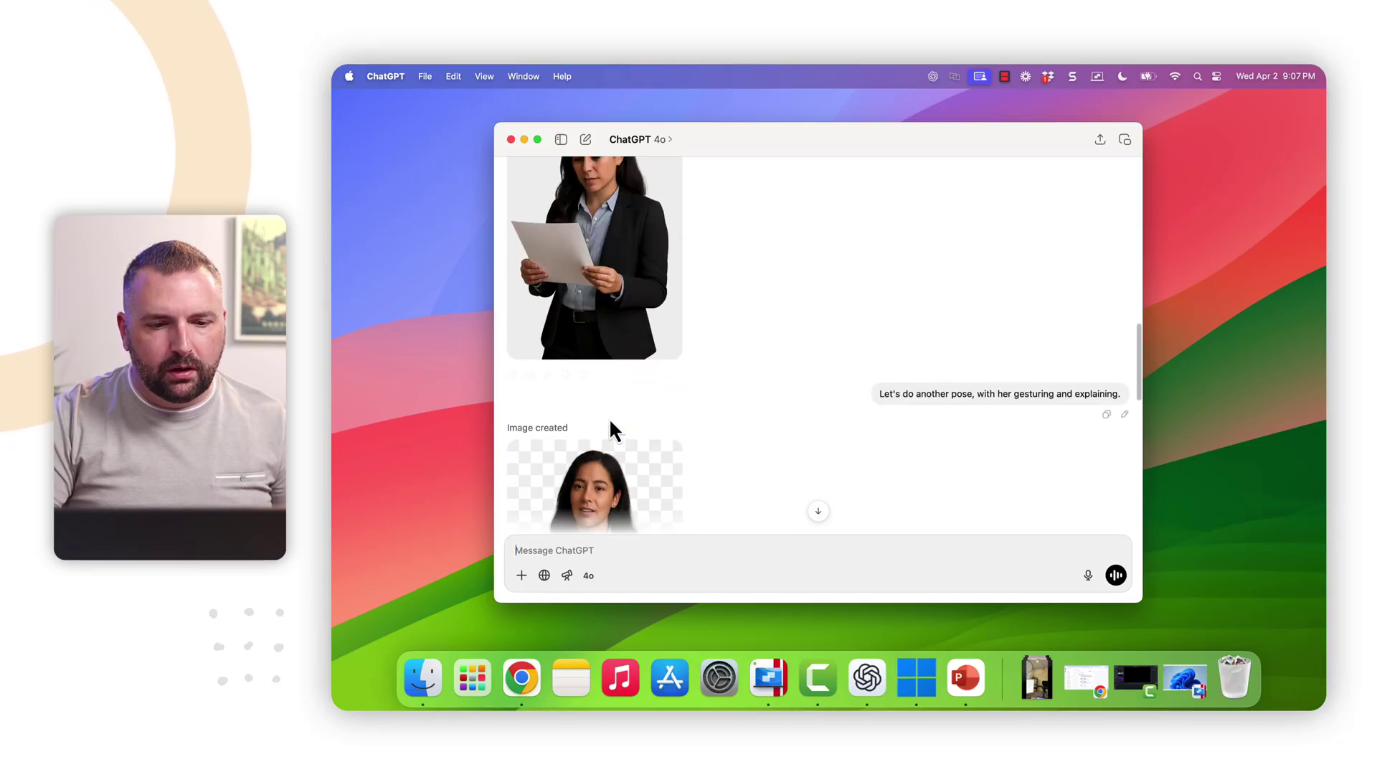
scroll(610, 427, down, 8)
scroll(611, 429, up, 12)
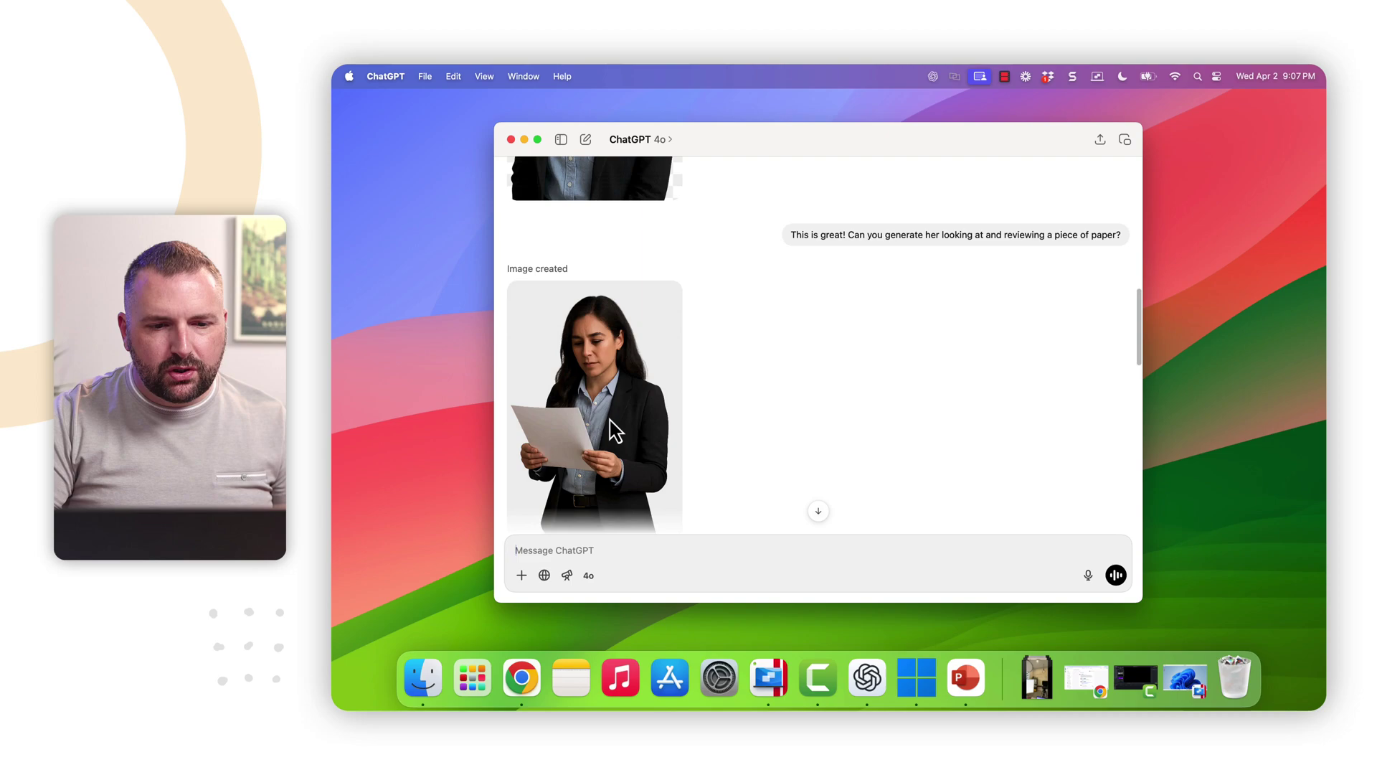
scroll(633, 366, up, 1)
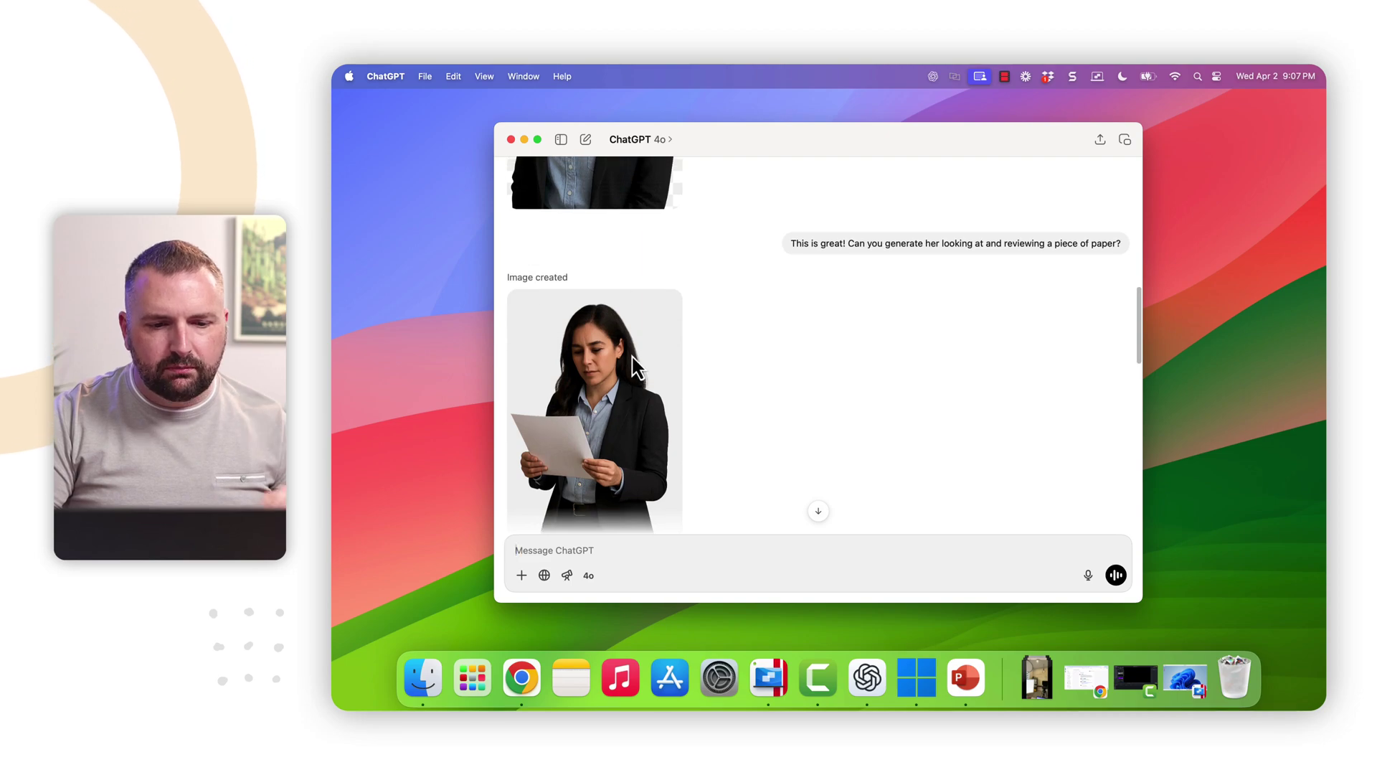
scroll(638, 400, down, 8)
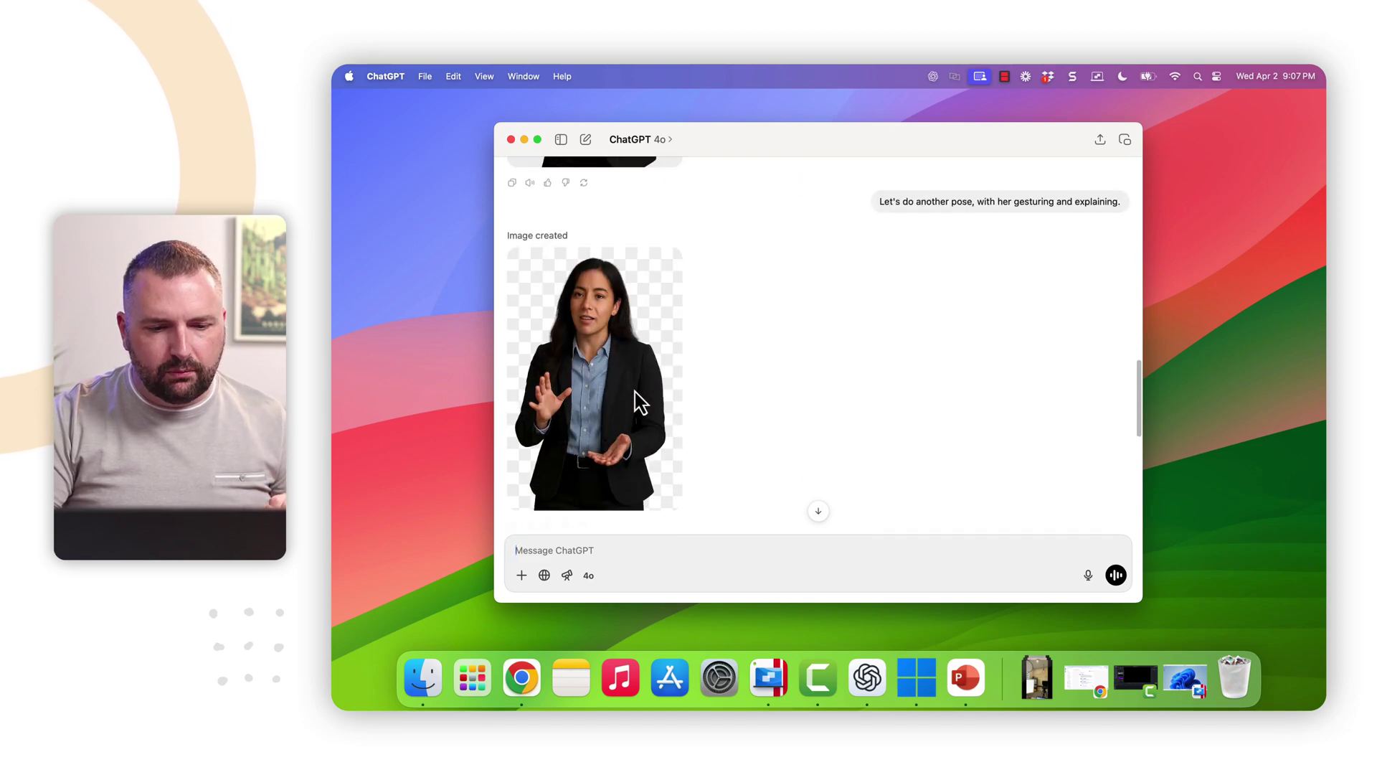
scroll(640, 402, down, 2)
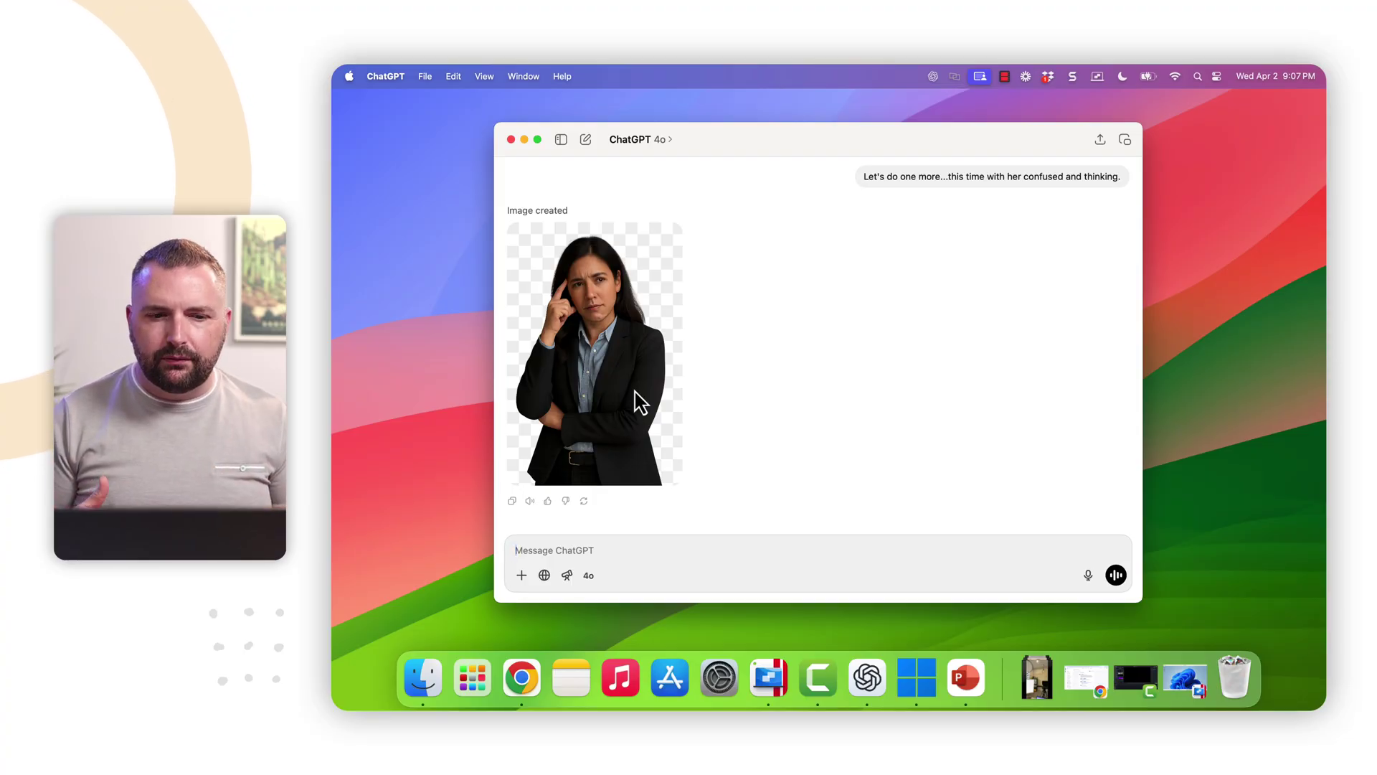
Send the prompt 'Can we generate a version of her as a line vector character.'
click(599, 550)
text(Can w)
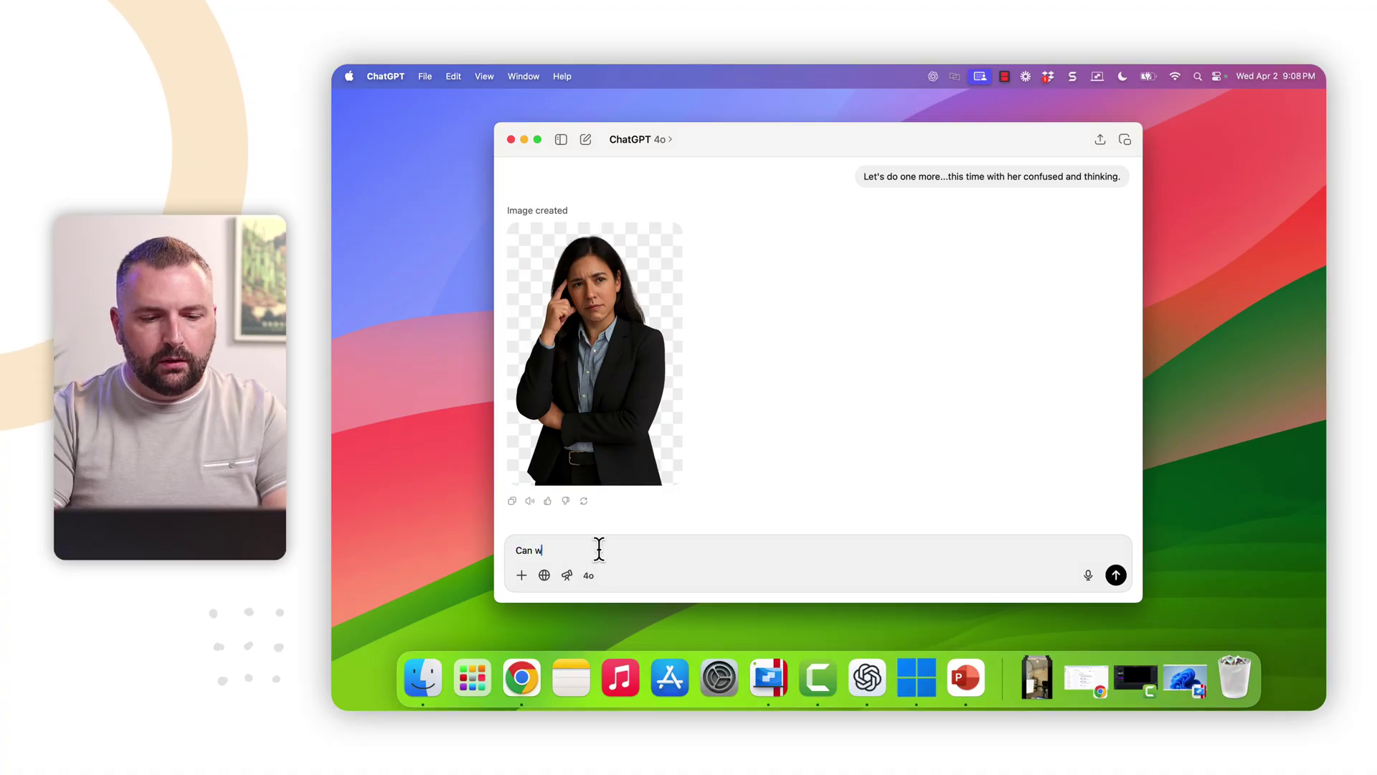
text(e generate a ver)
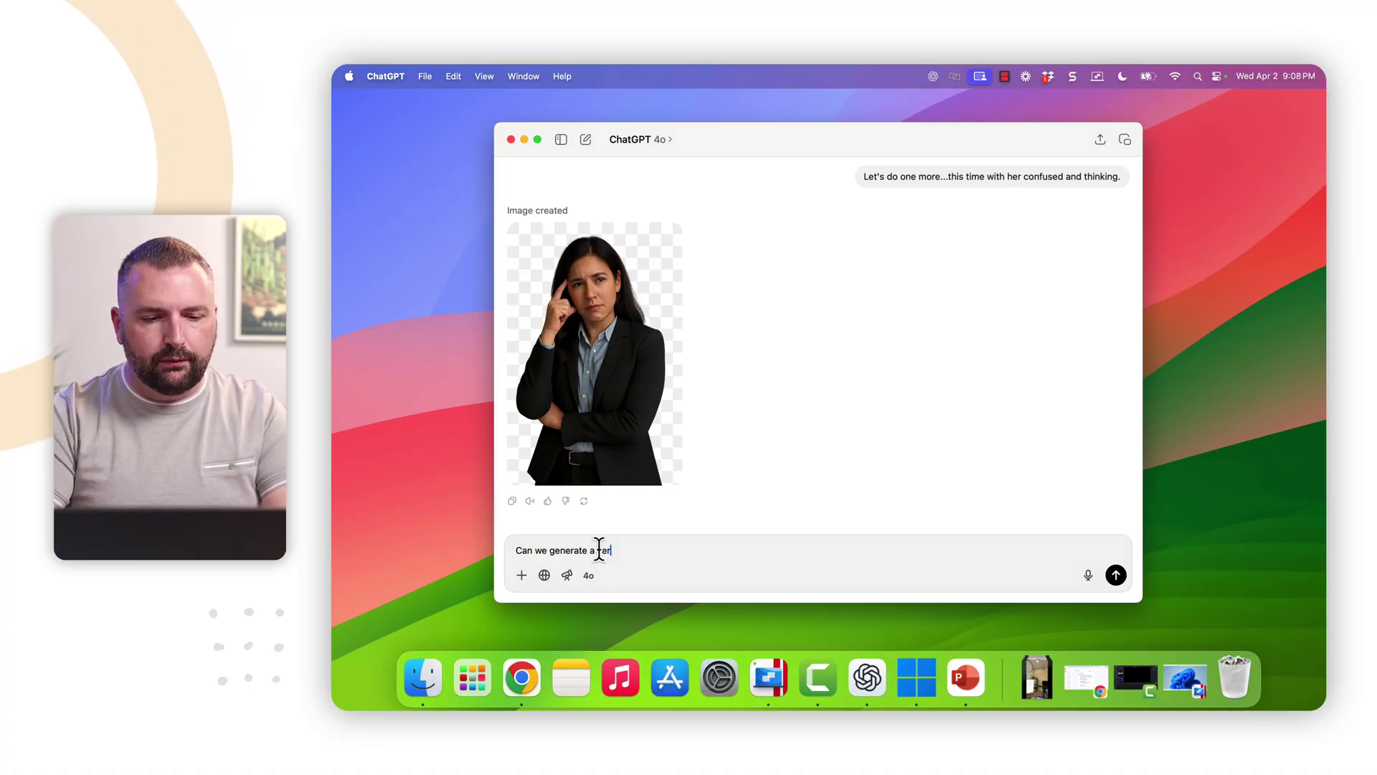
text(sion of her as a )
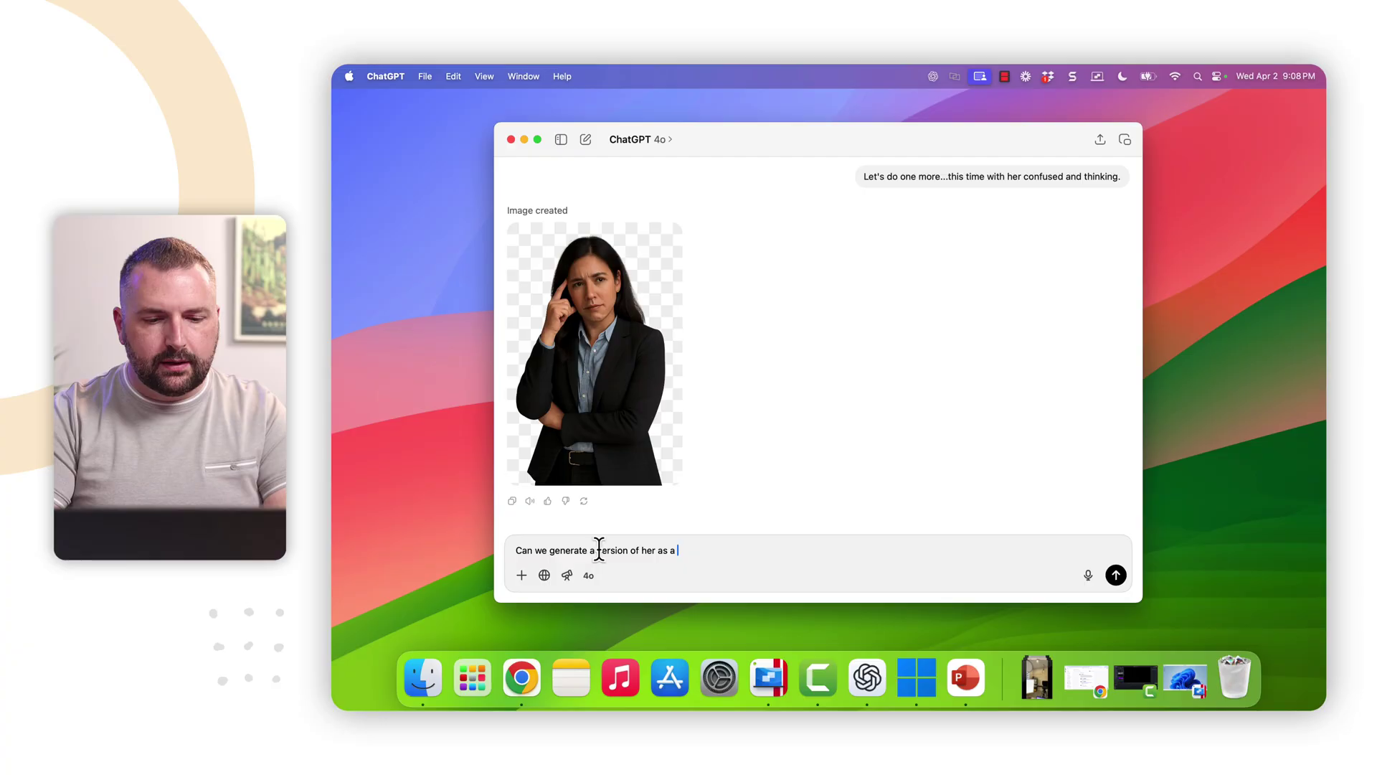
text(line )
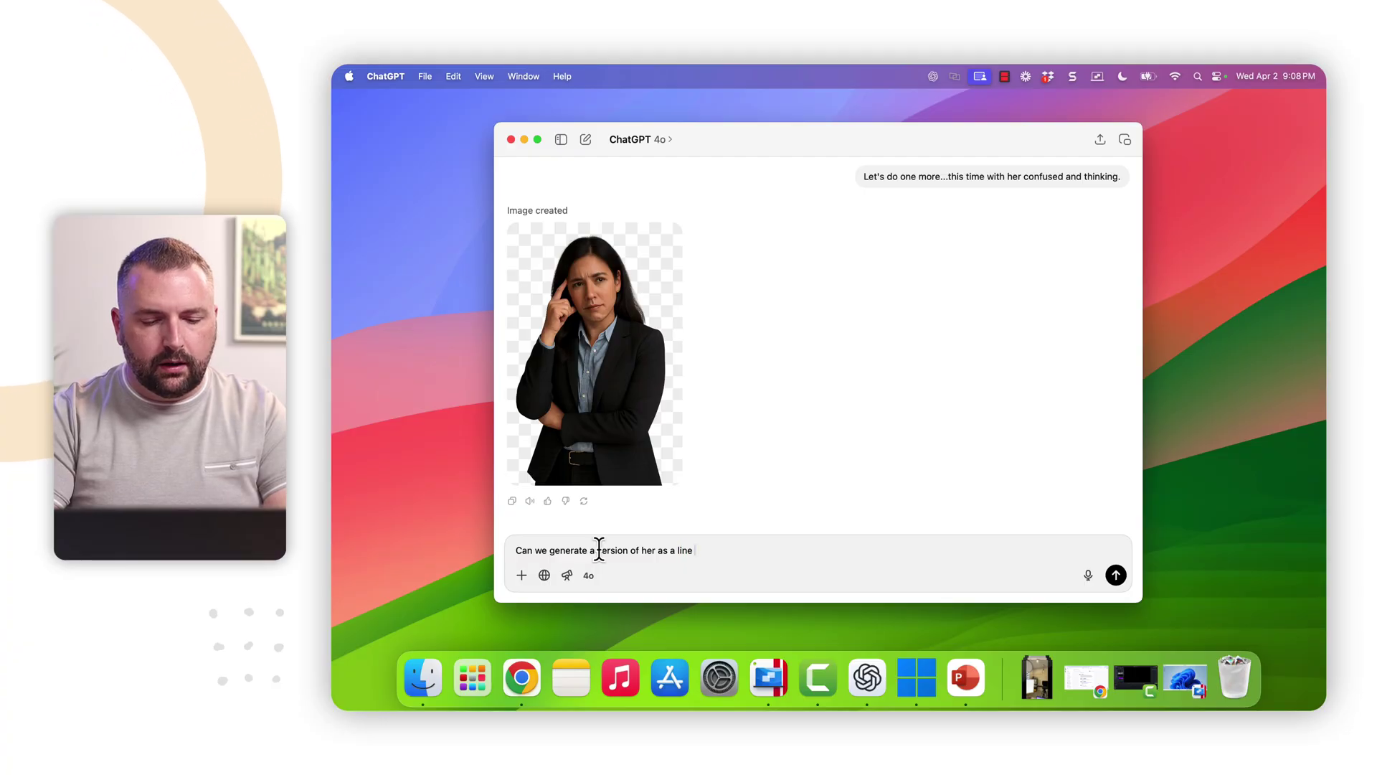
text(vector c)
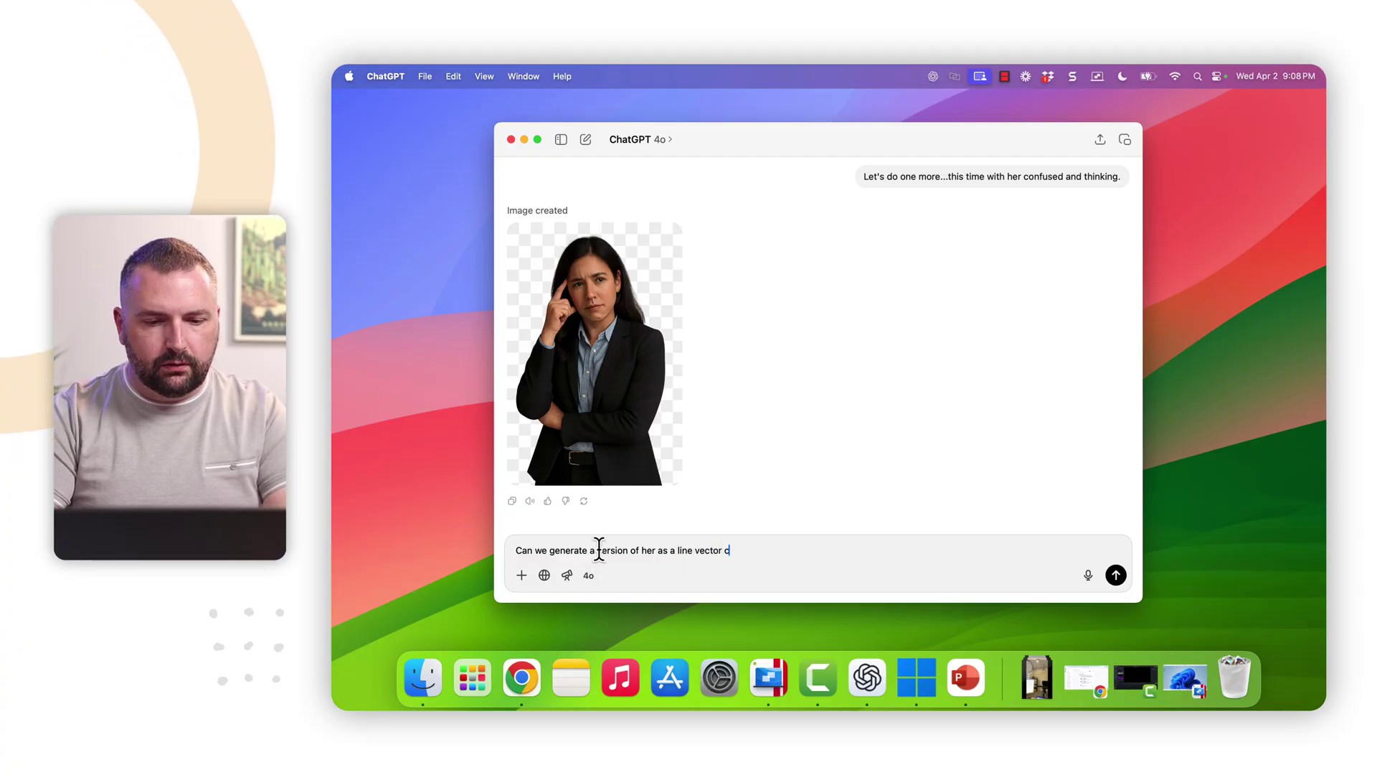
text(haracter.)
key(Return)
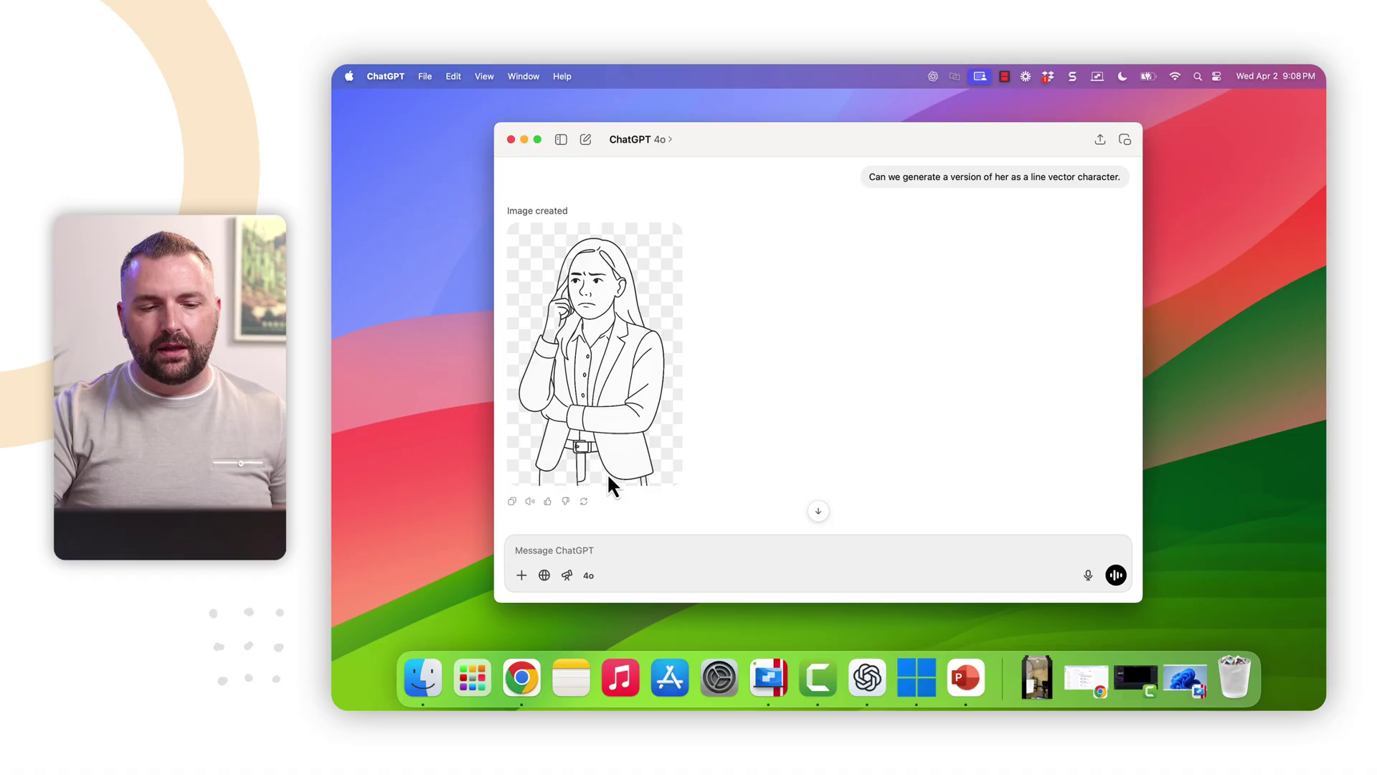
Scroll up past the line-art drawing to the colour photo of the confused, thinking businesswoman
scroll(638, 362, up, 5)
scroll(638, 363, down, 3)
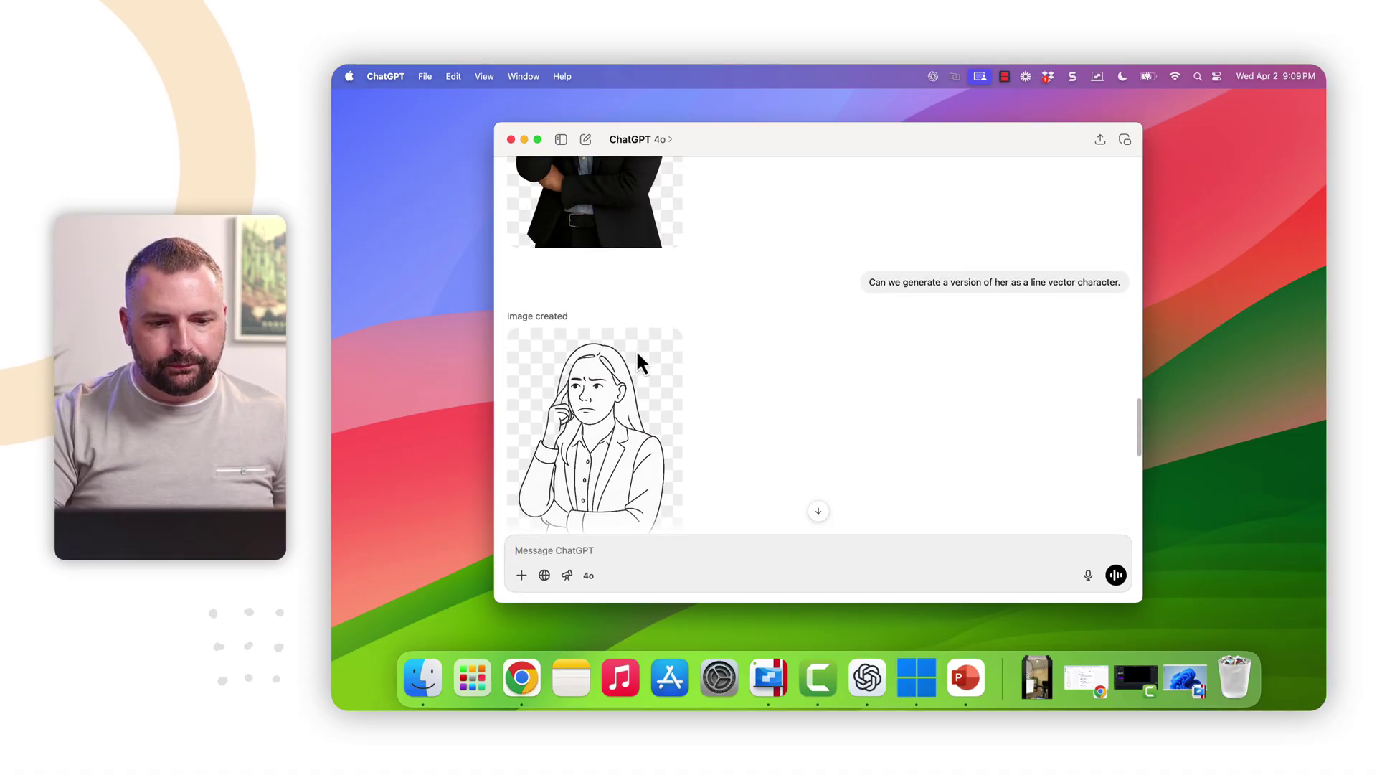
scroll(636, 350, up, 3)
scroll(635, 350, down, 4)
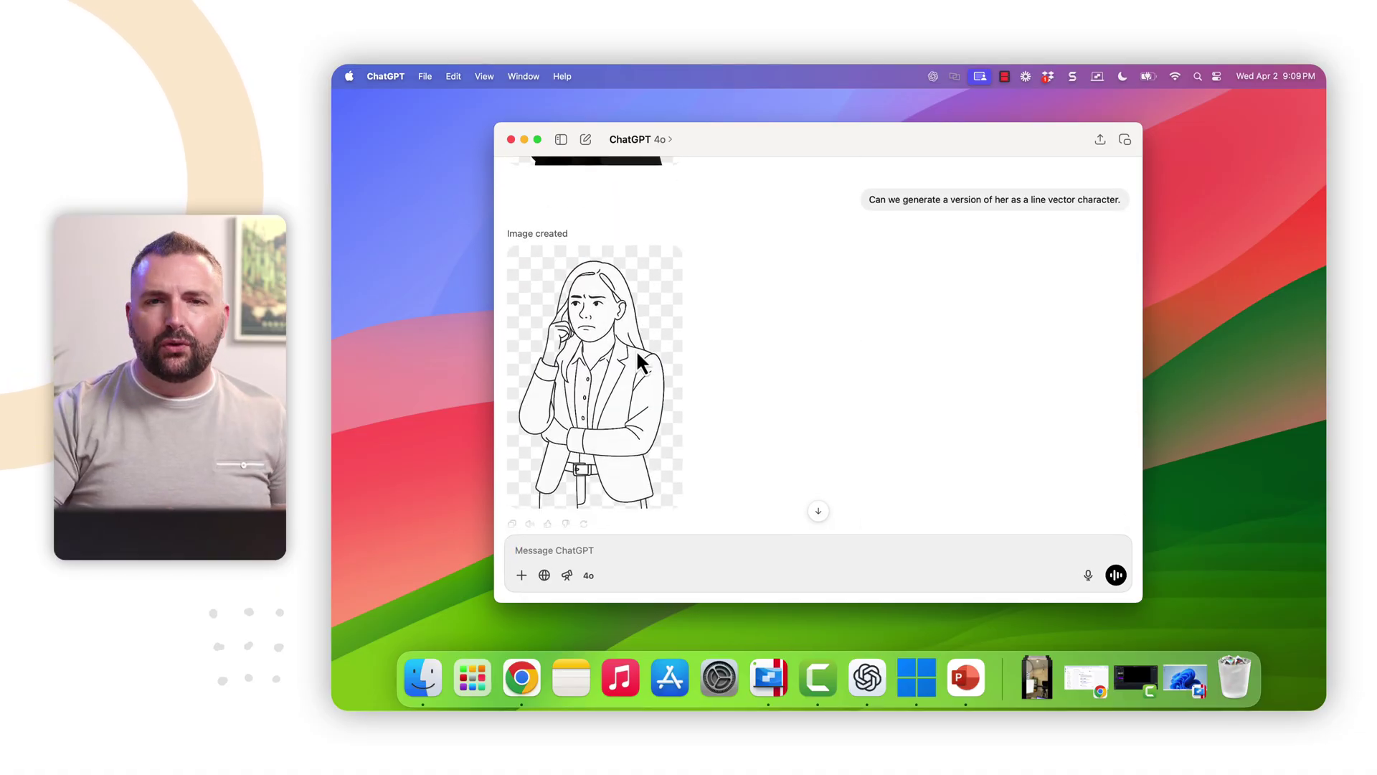
scroll(635, 350, up, 5)
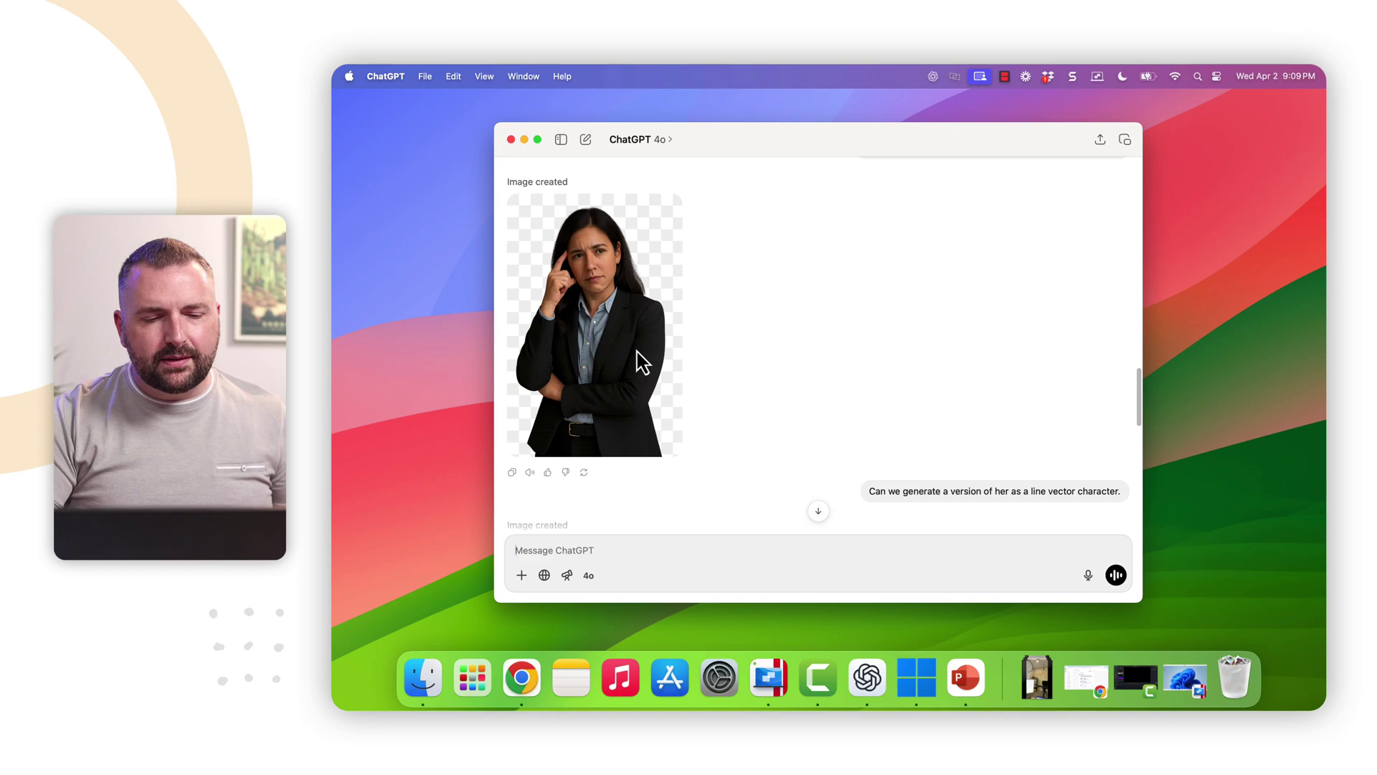
Save the confused businesswoman photo to the Desktop as image.png
click(617, 305)
right_click(616, 304)
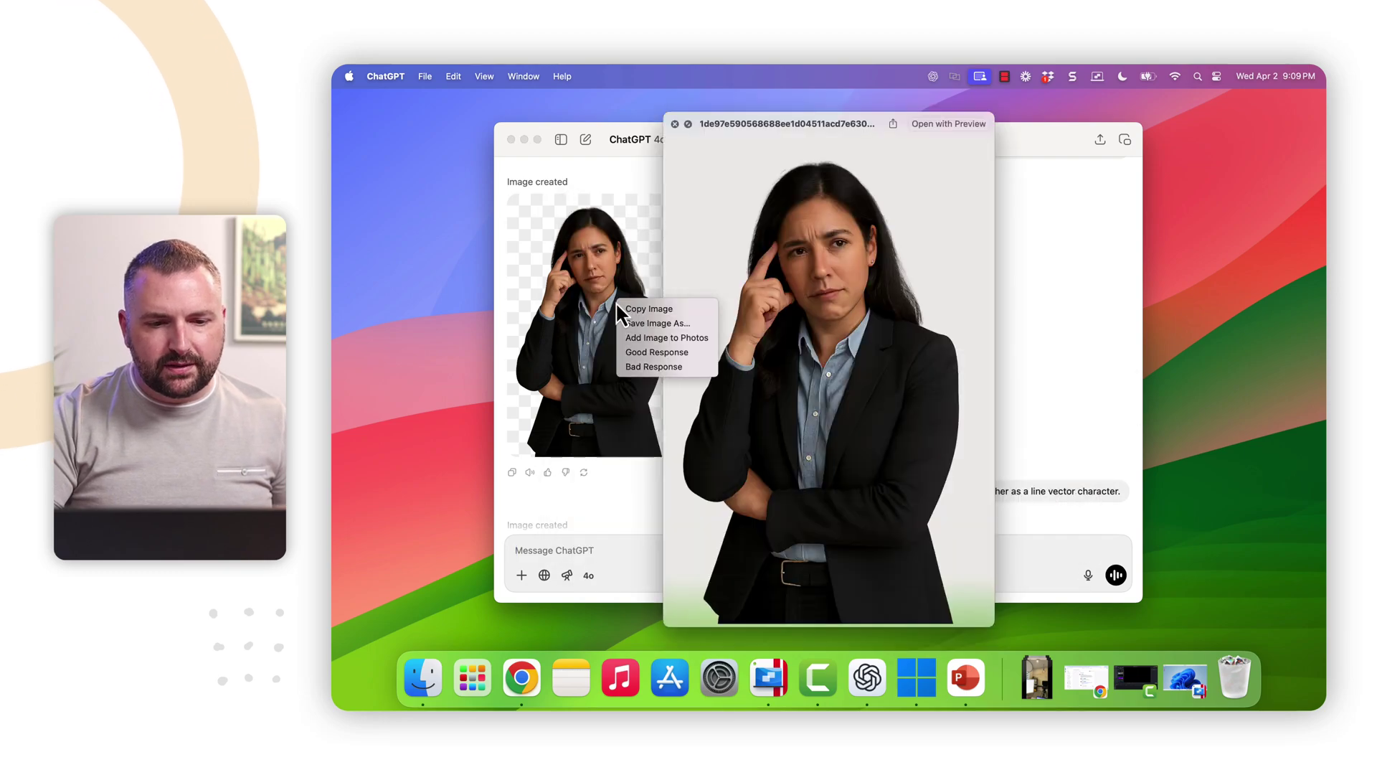
click(665, 314)
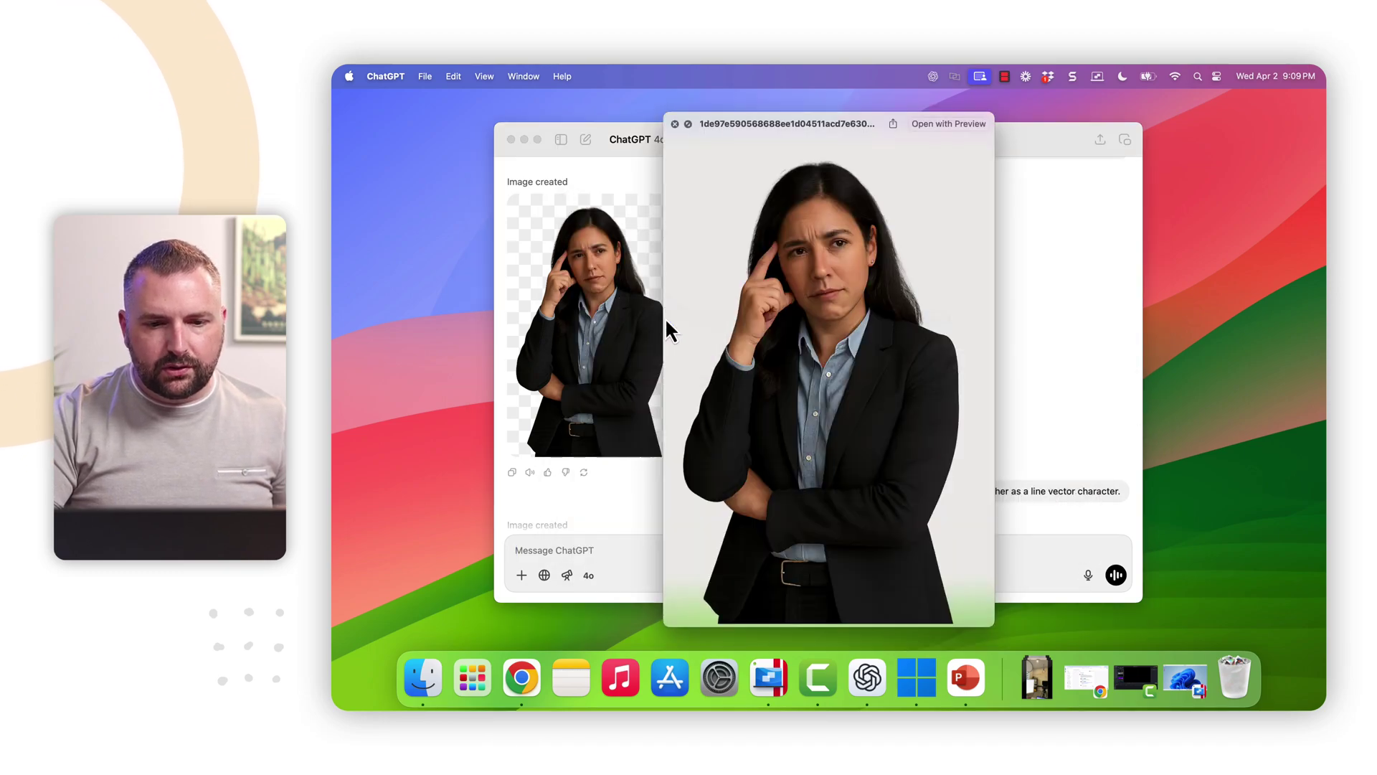
click(674, 124)
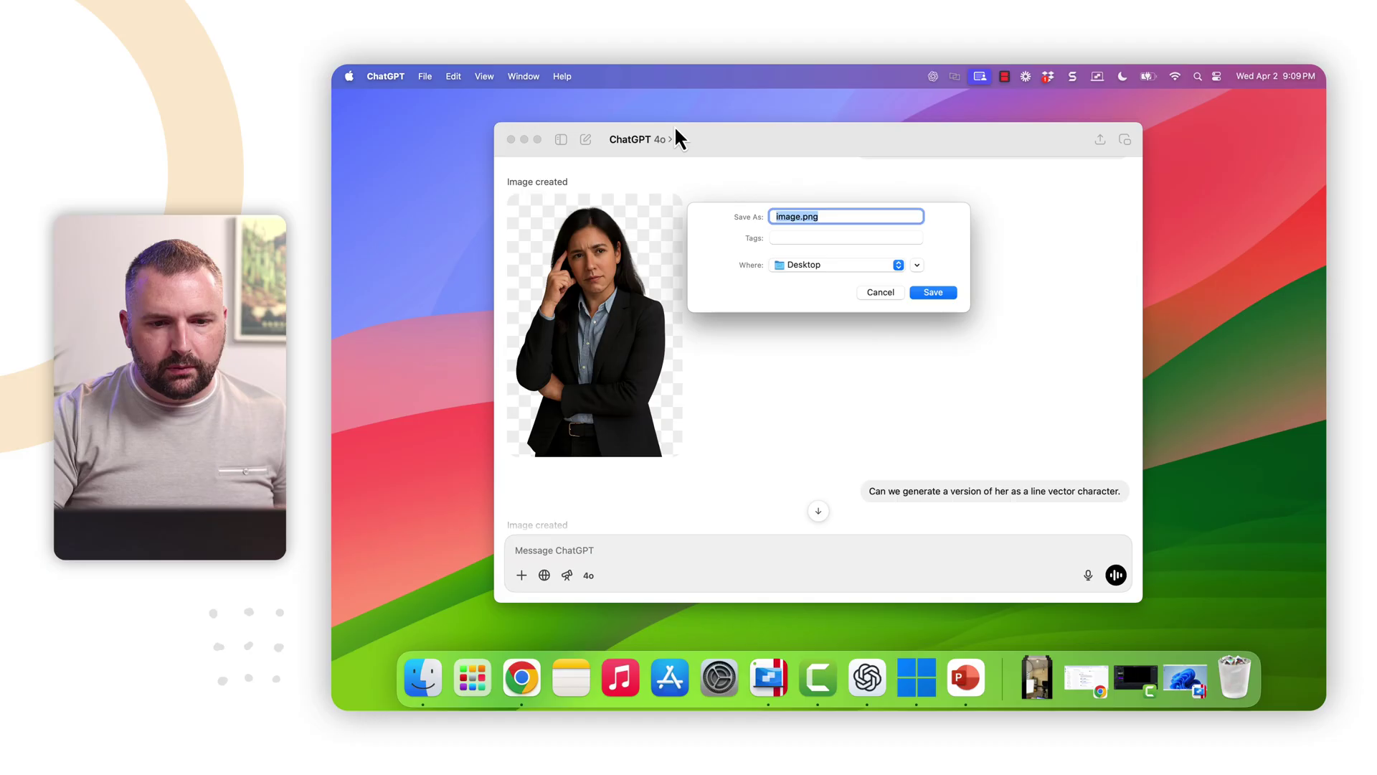
click(942, 297)
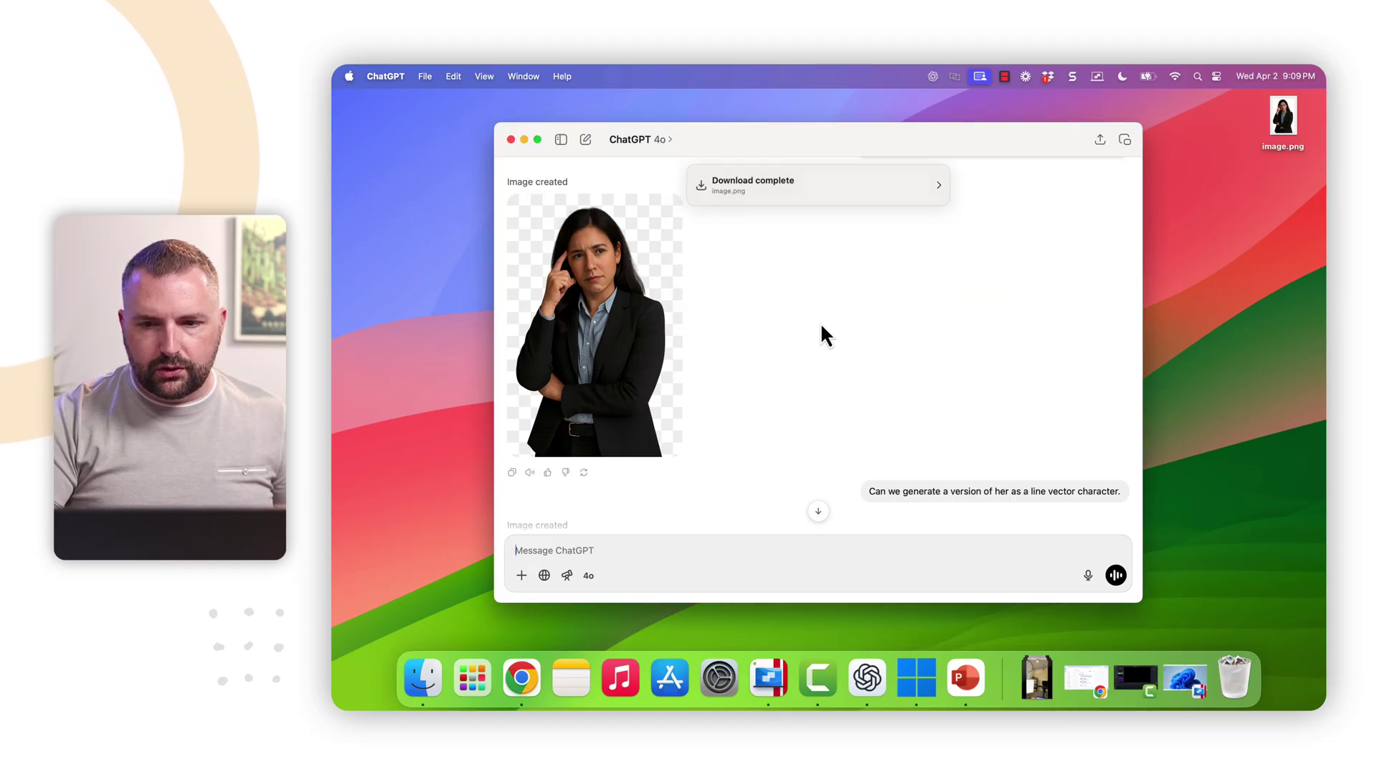
Save the gesturing woman image as image12.png rather than replacing the existing image.png
scroll(806, 324, down, 10)
right_click(611, 315)
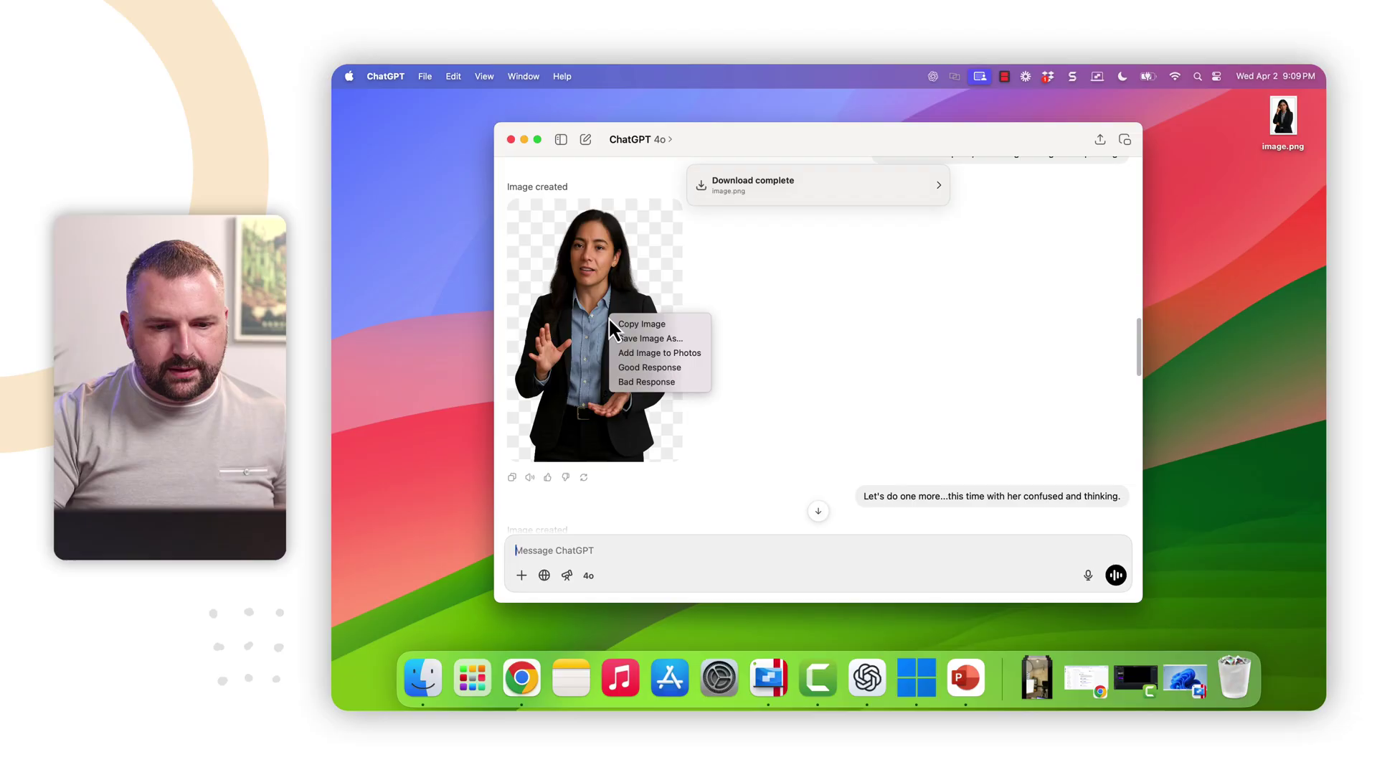
click(642, 342)
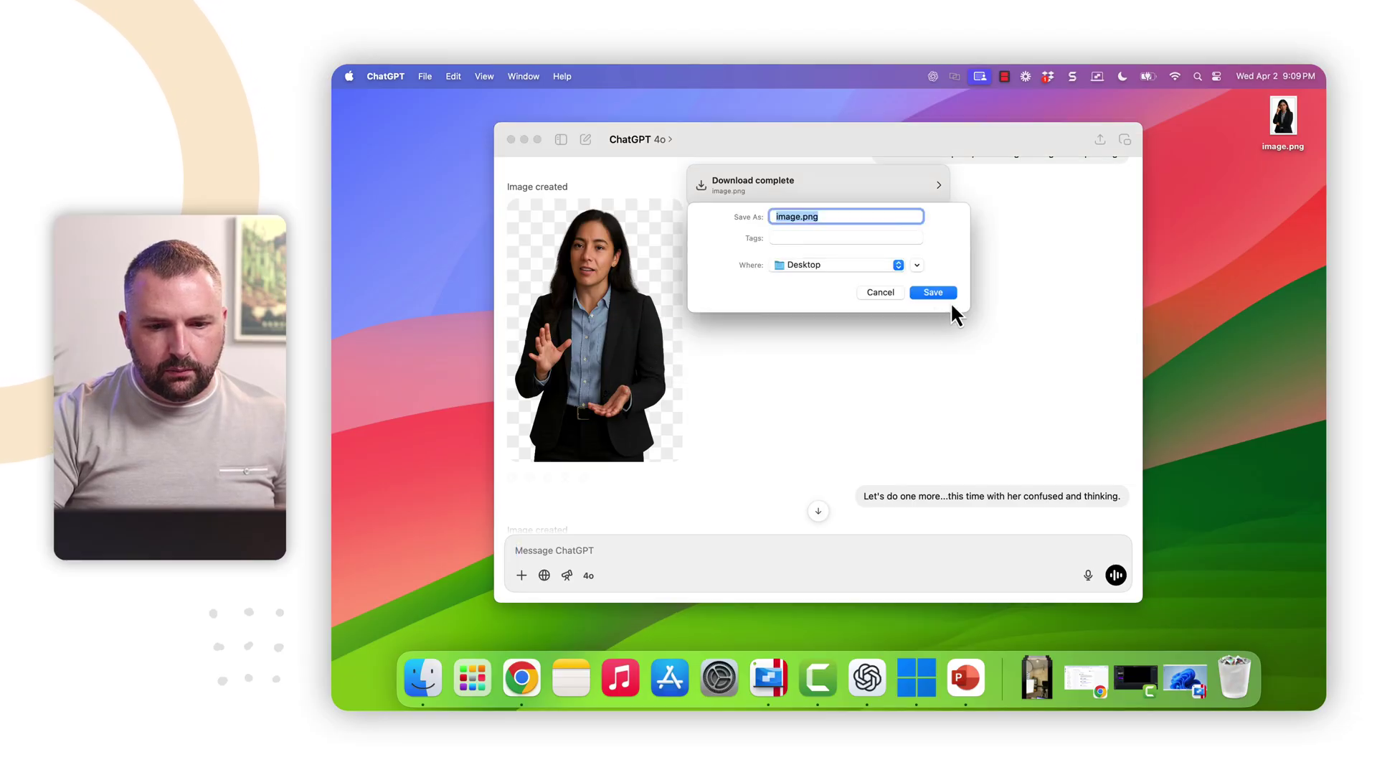
click(951, 293)
click(790, 351)
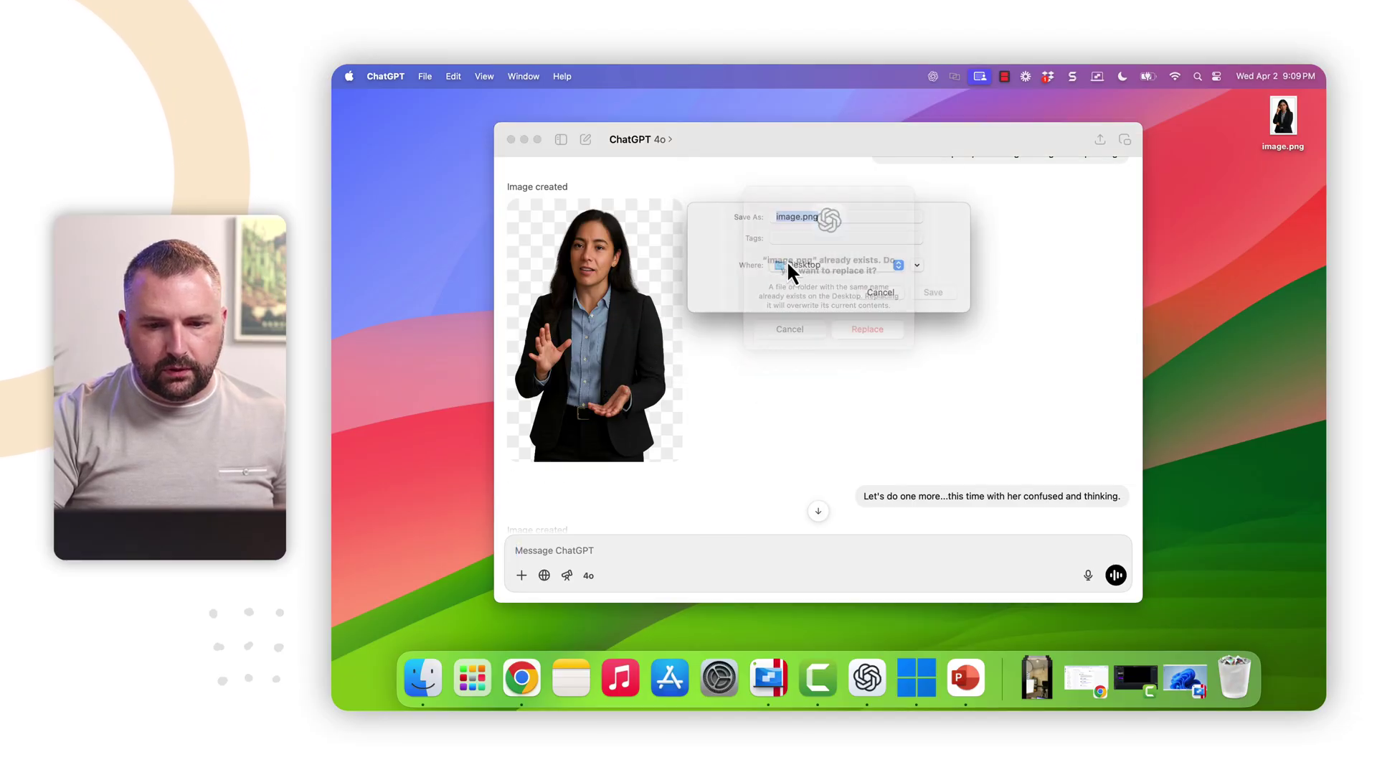
key(Right)
text(12)
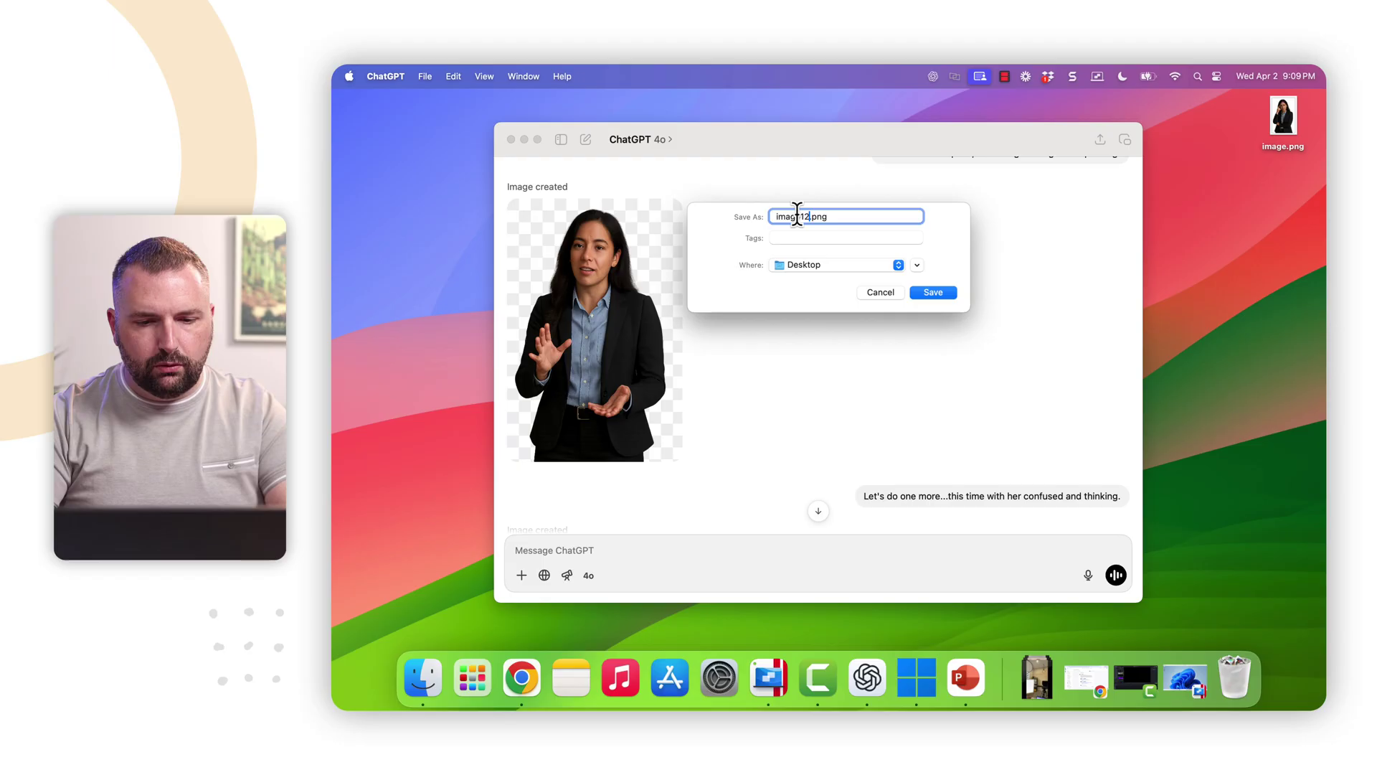
click(931, 291)
Save the paper-reviewing woman image to the Desktop as image3.png
scroll(677, 329, up, 5)
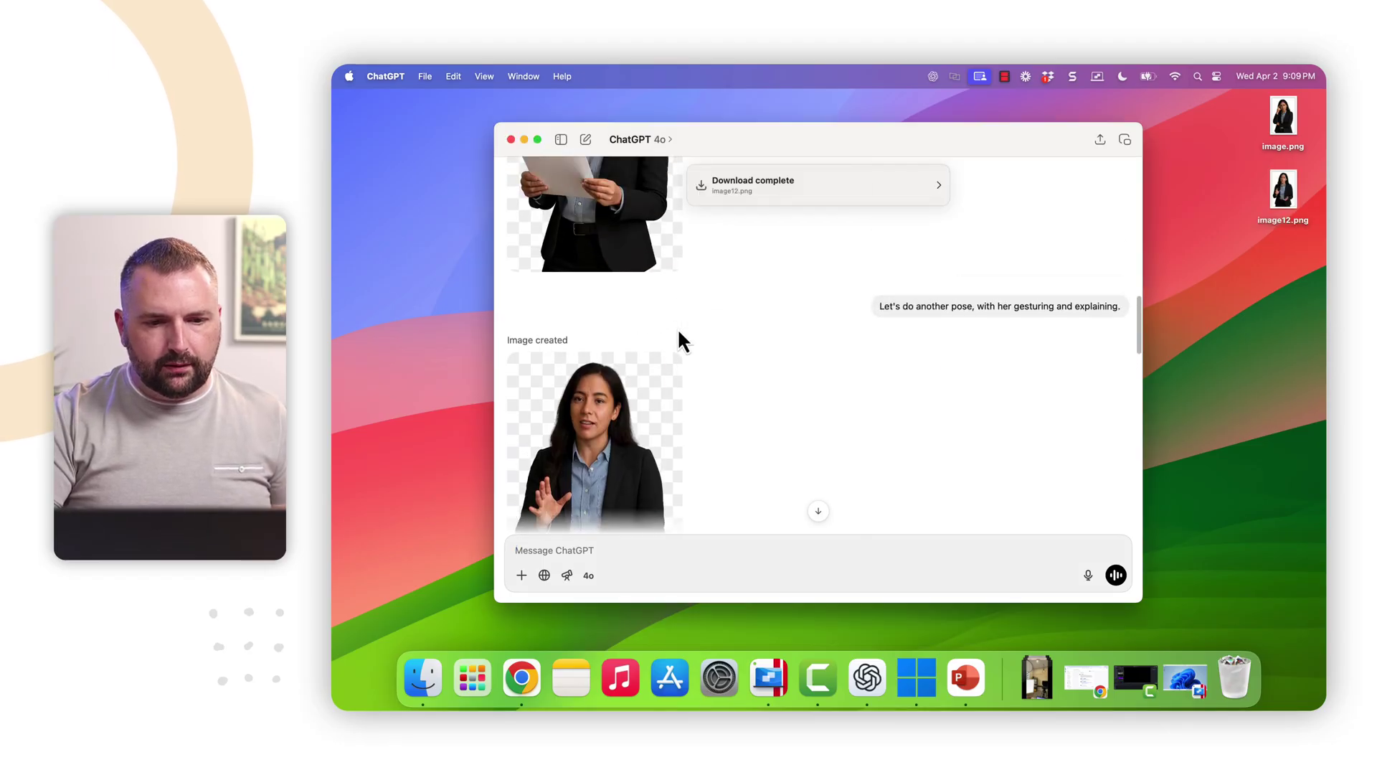
right_click(609, 299)
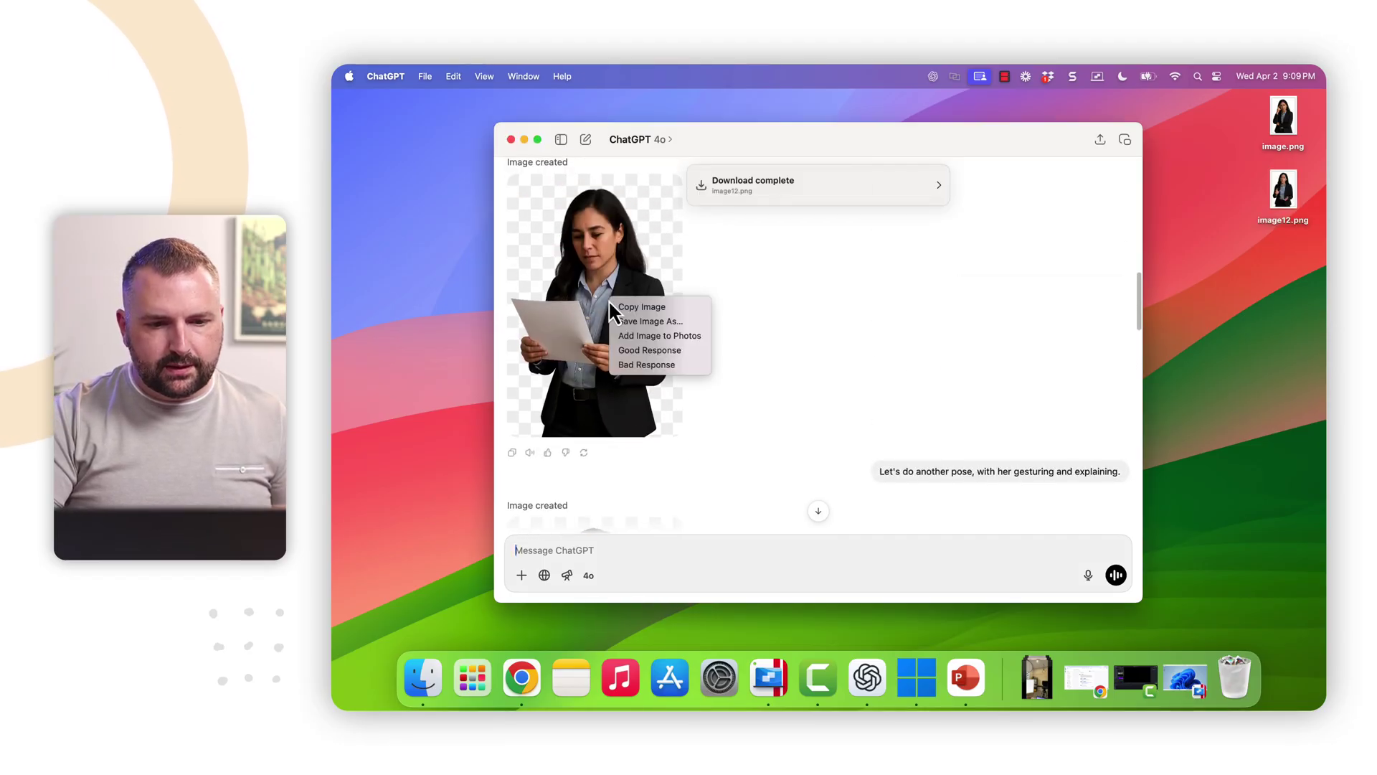
click(639, 330)
text(image13)
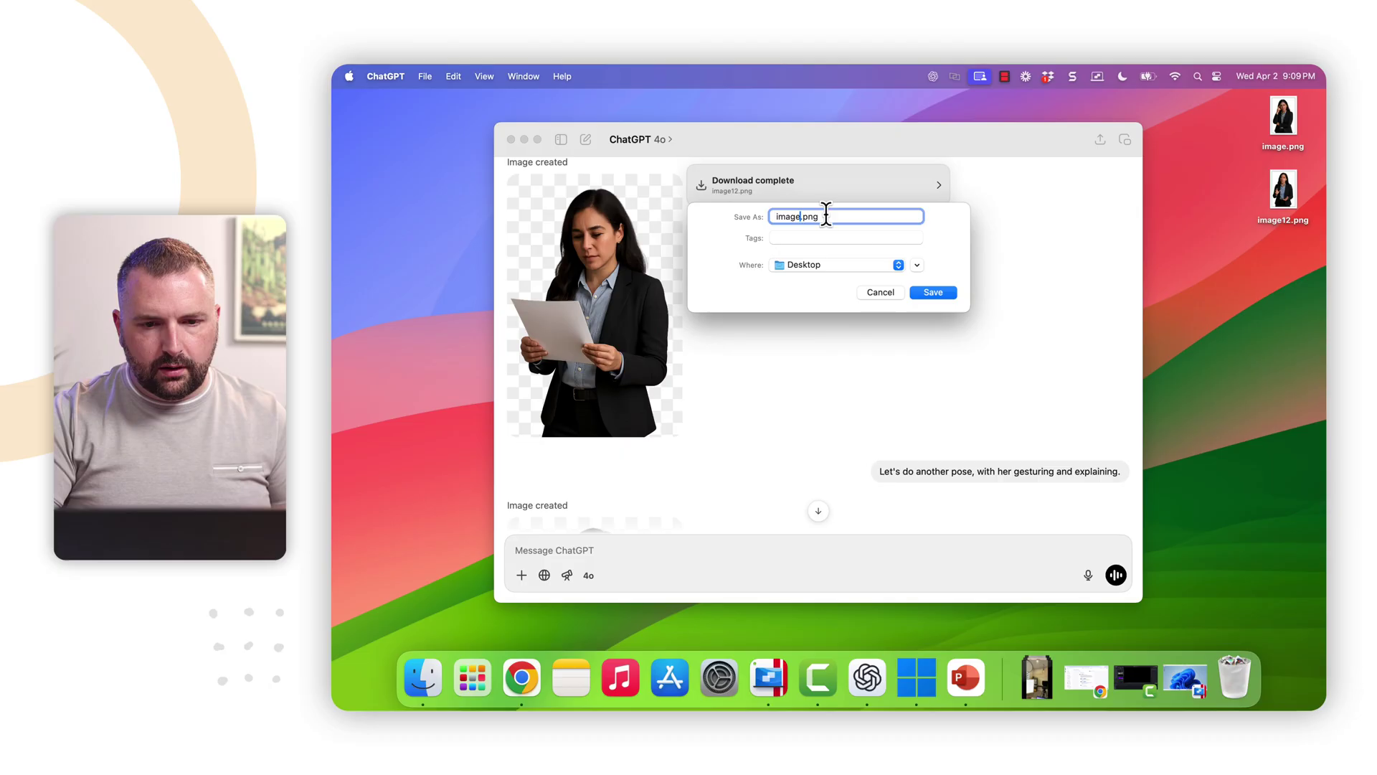
key(Return)
Save the smiling businesswoman portrait to the Desktop as image1.png
scroll(721, 406, up, 5)
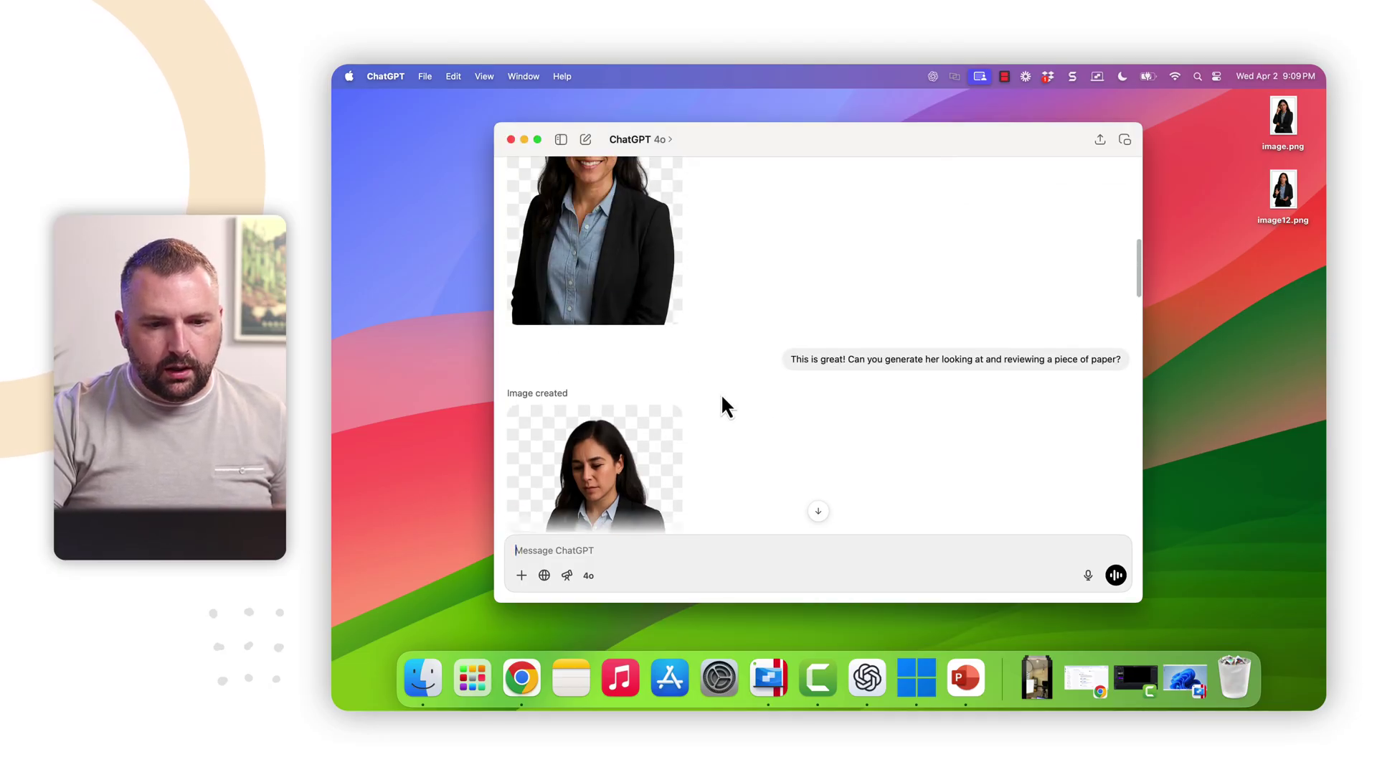
right_click(636, 344)
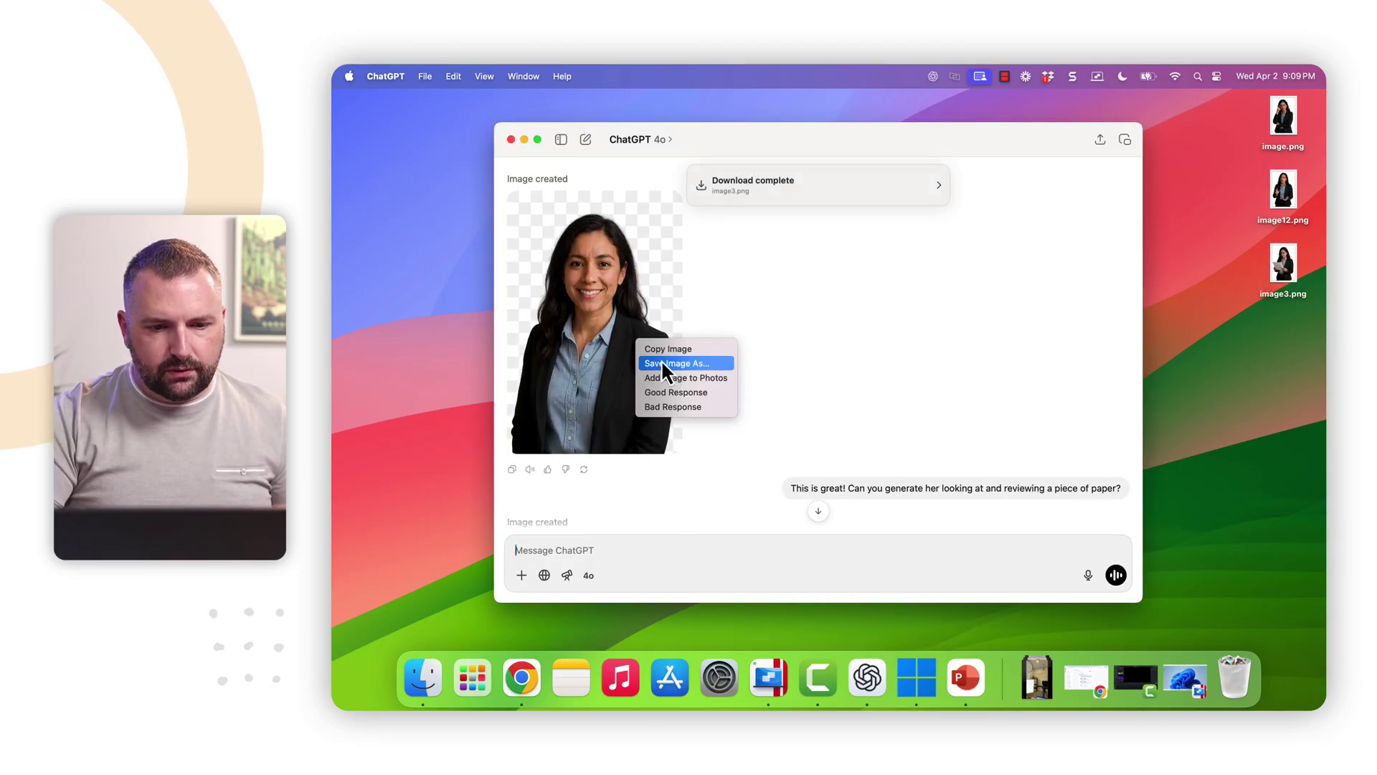
click(660, 361)
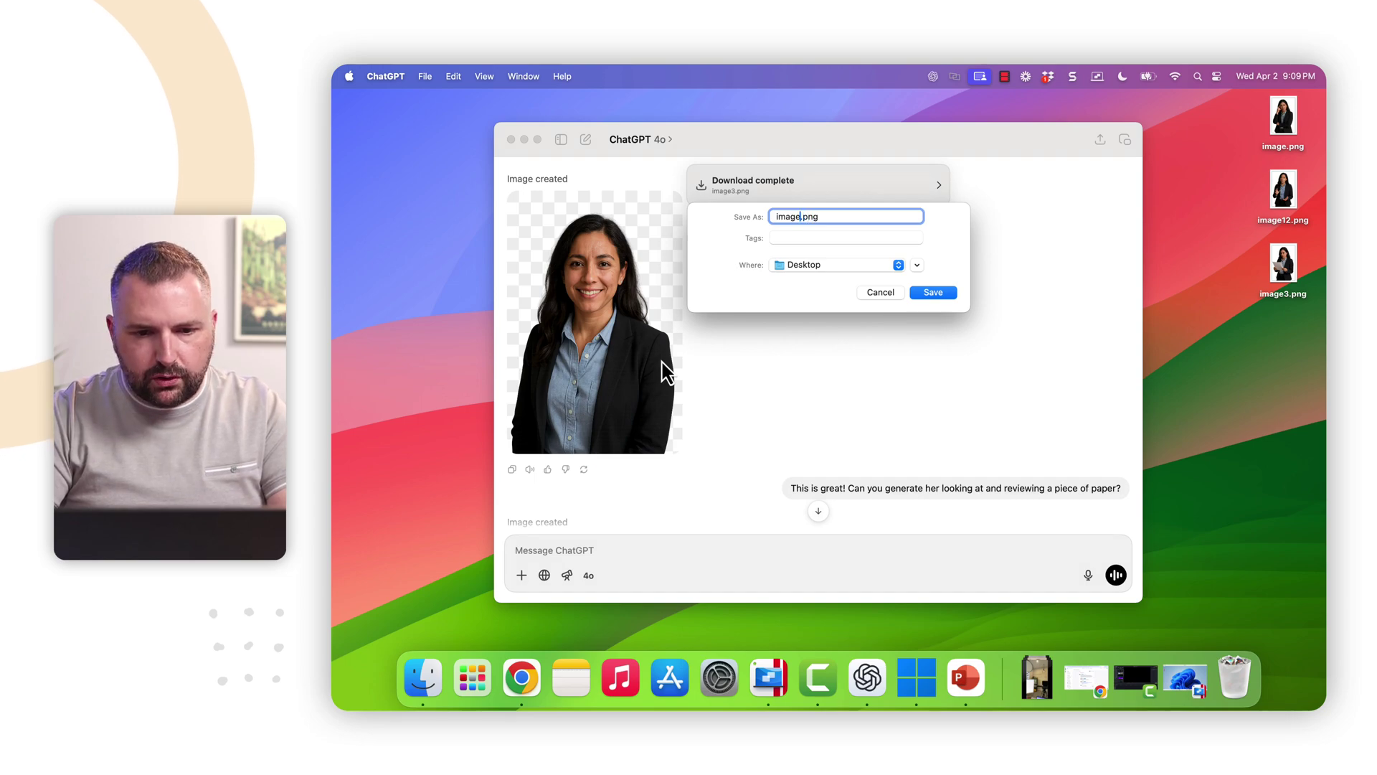
click(951, 289)
scroll(827, 335, up, 10)
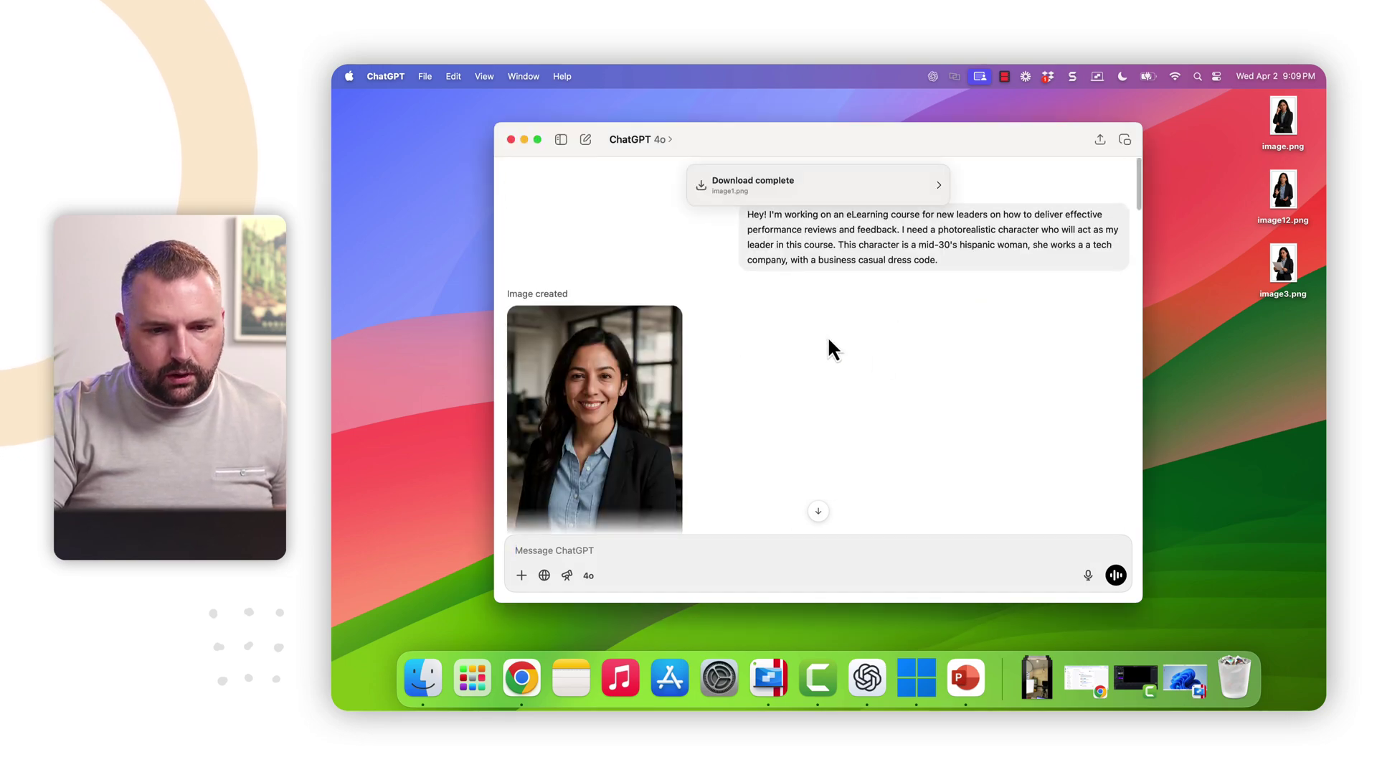
scroll(828, 334, down, 15)
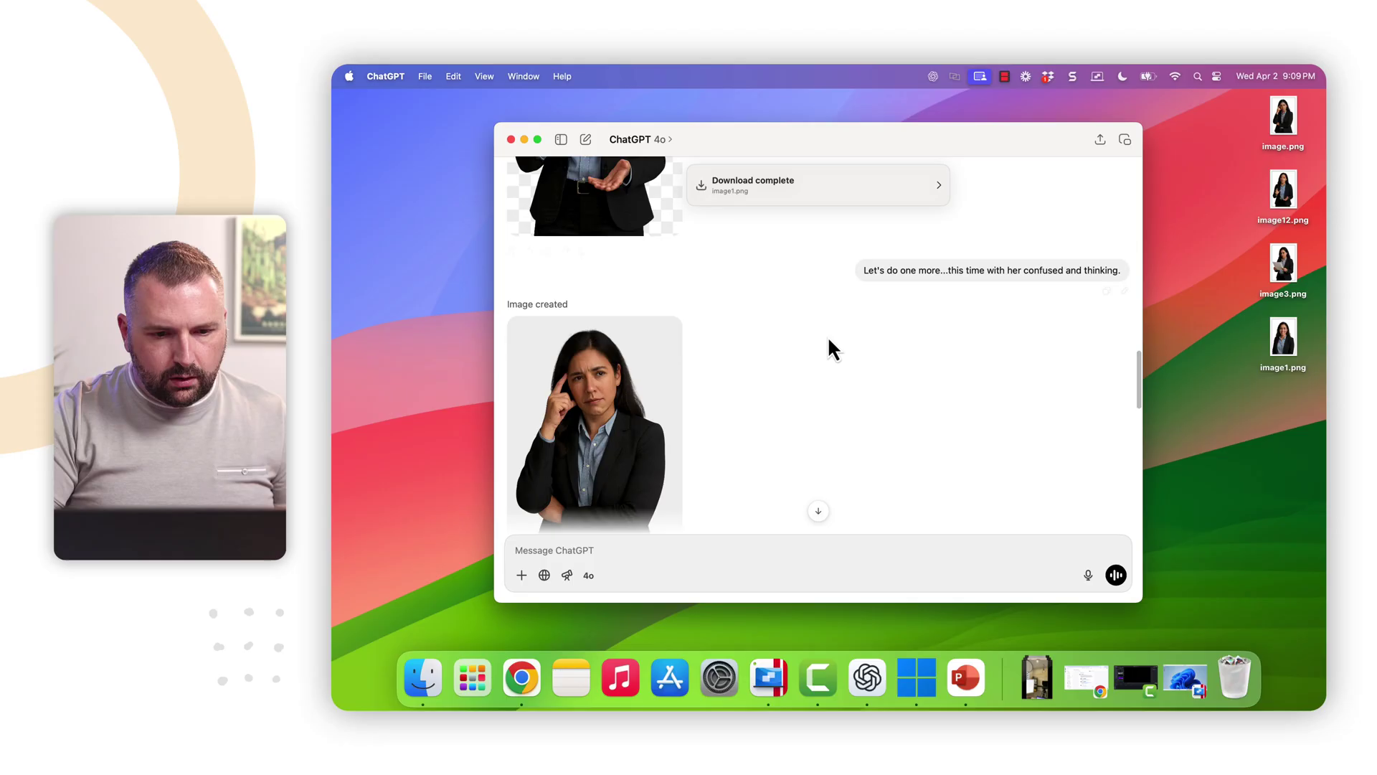
scroll(830, 342, up, 3)
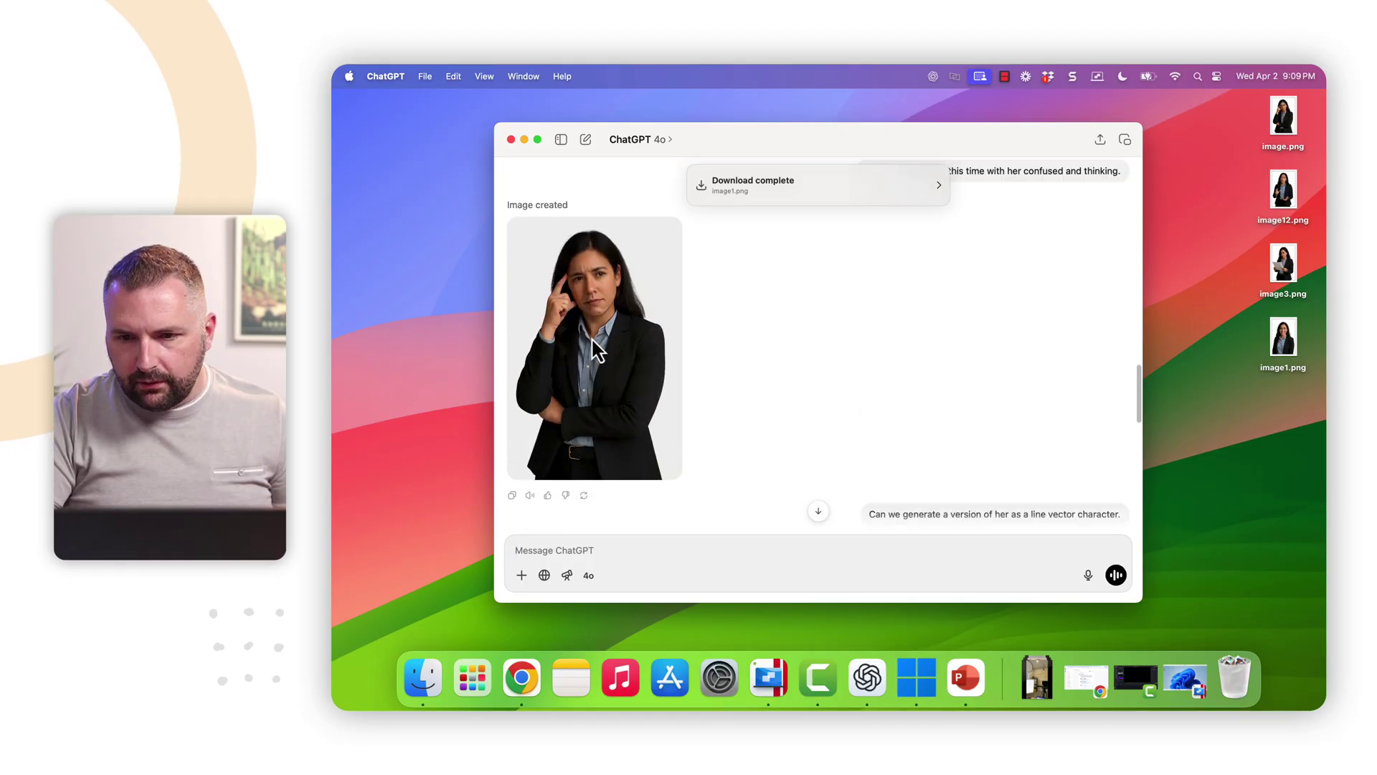
Quick-look image.png on the Desktop, then close the ChatGPT window
click(1286, 129)
key(space)
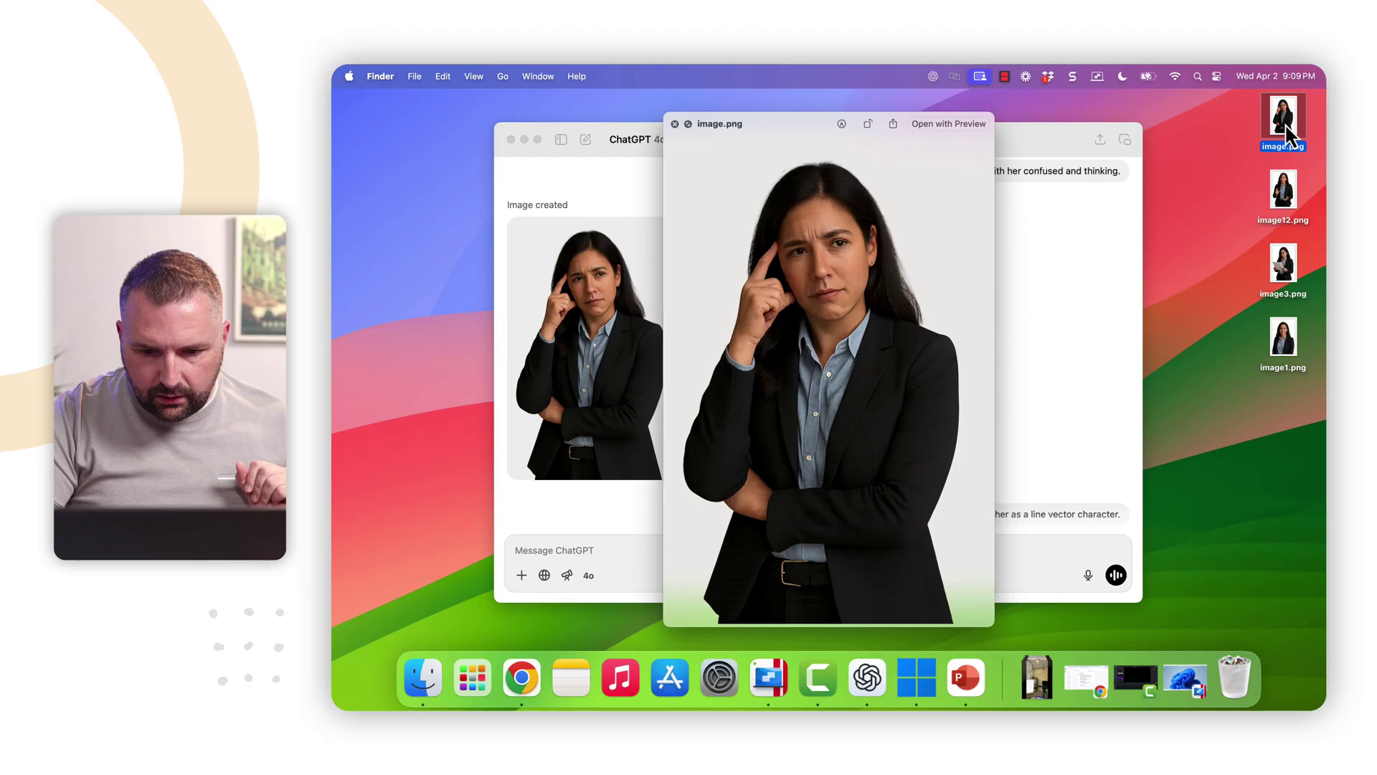
key(space)
scroll(664, 264, down, 3)
scroll(666, 276, up, 4)
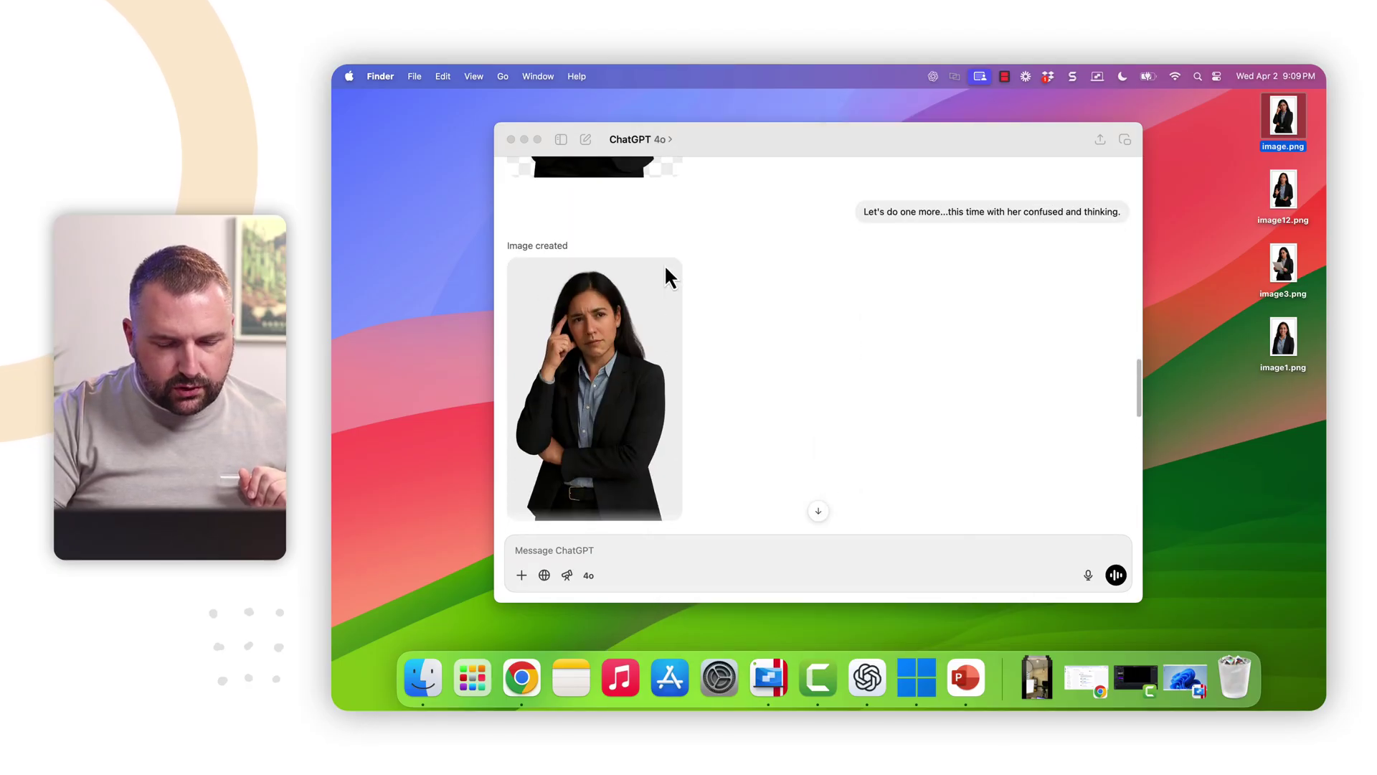
scroll(664, 264, down, 5)
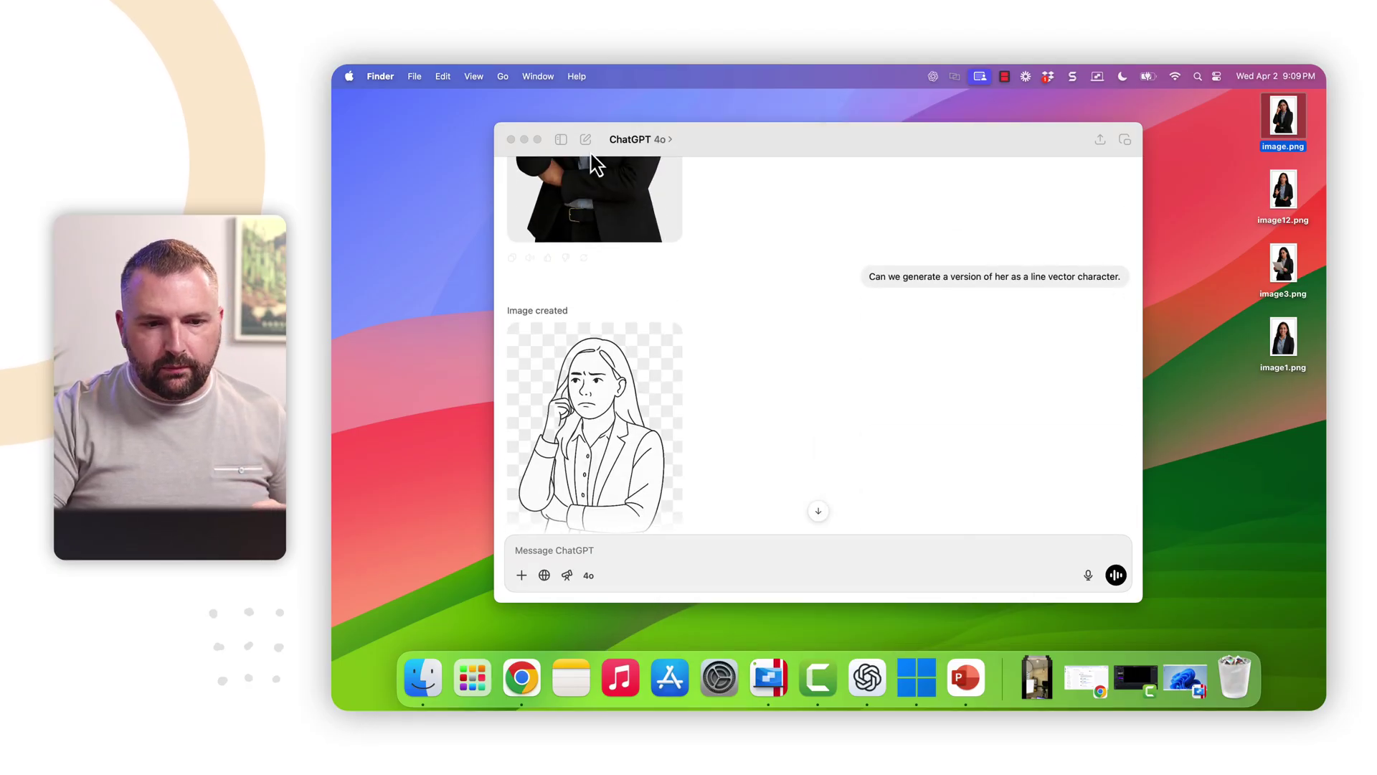
click(511, 139)
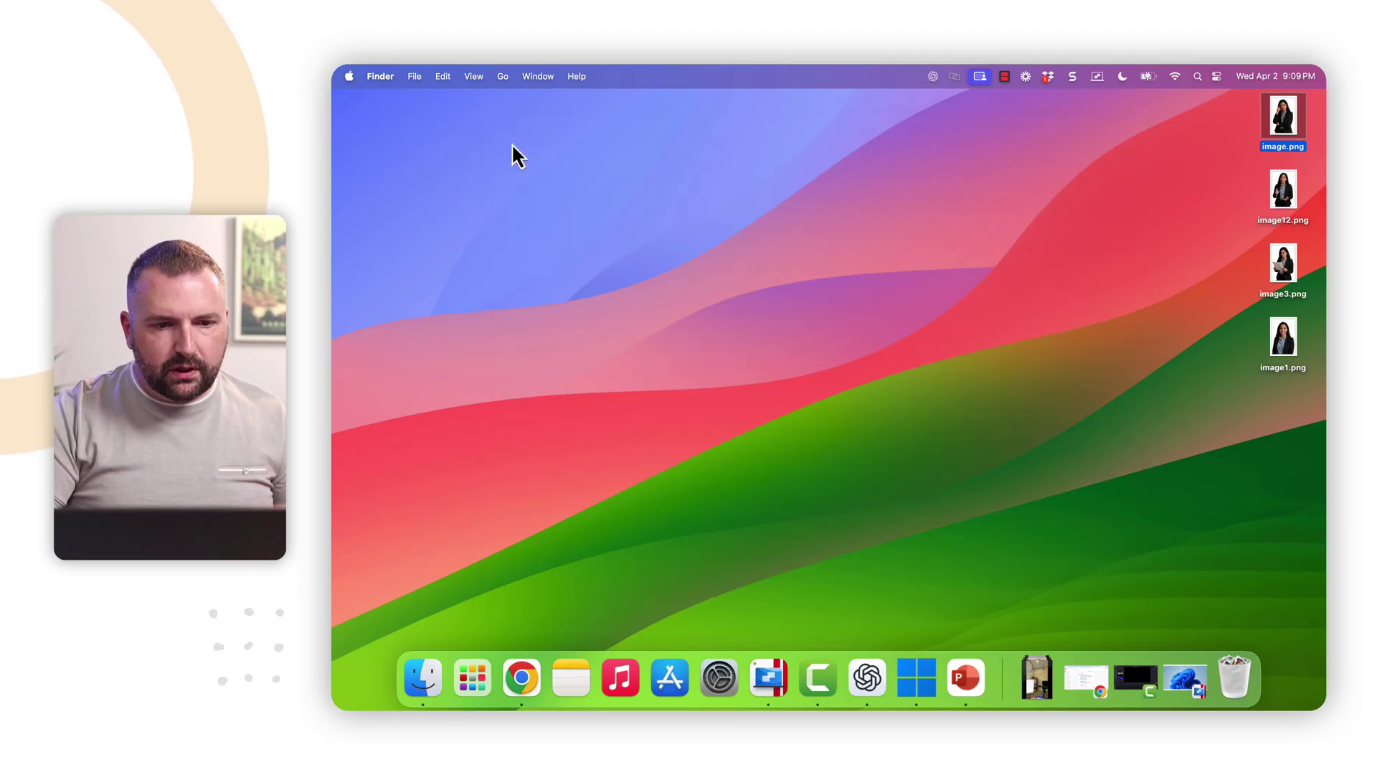
Open image3.png in Preview, enlarge and zoom to inspect the cutout, then close it
double_click(1285, 271)
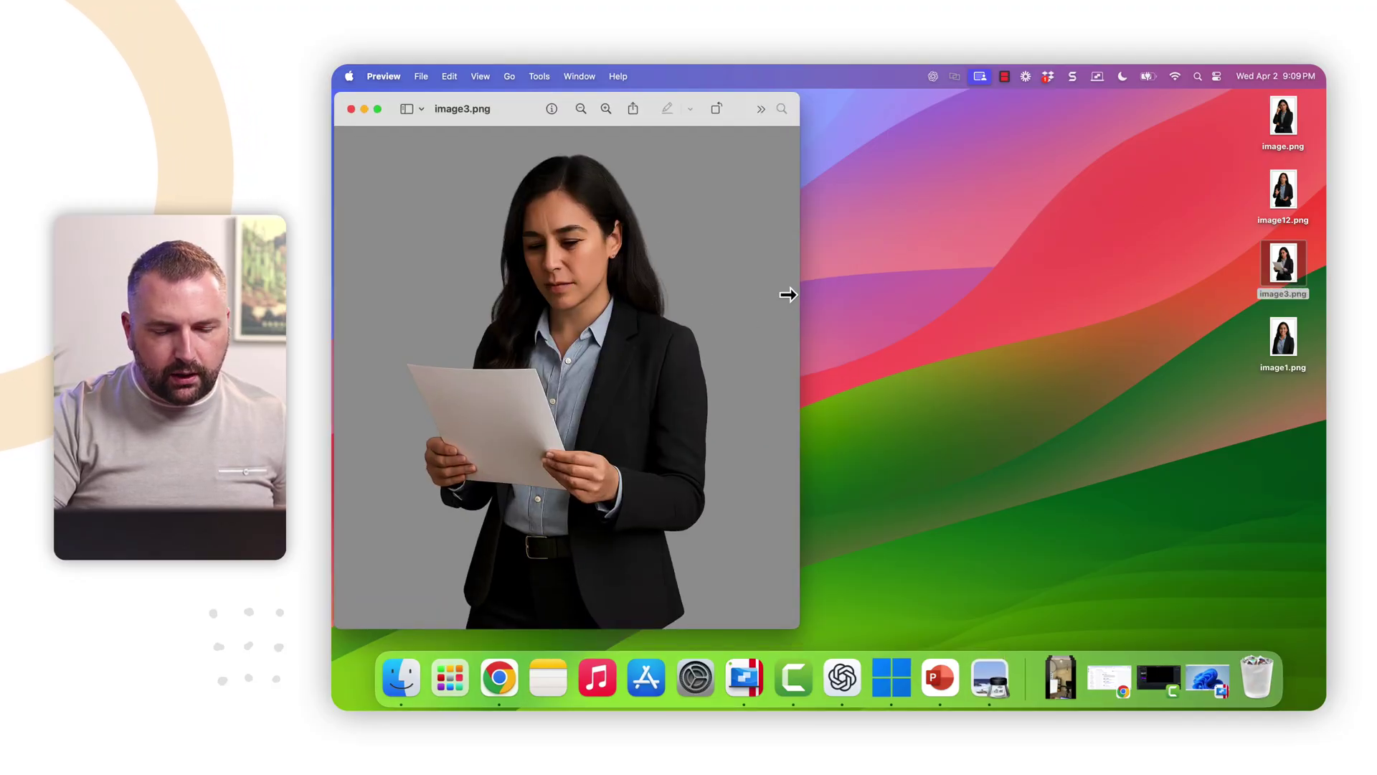
drag(788, 294, 1102, 294)
scroll(870, 310, up, 5)
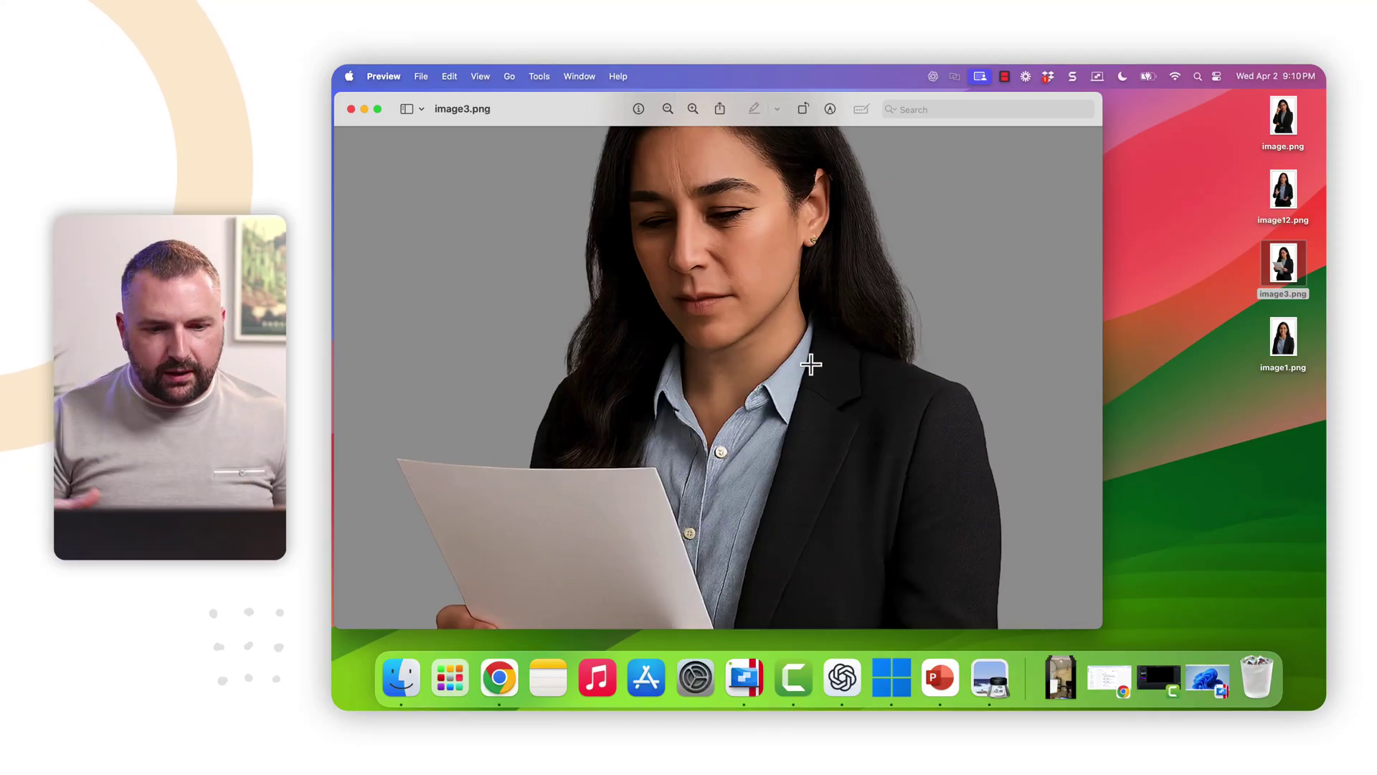
scroll(825, 353, down, 5)
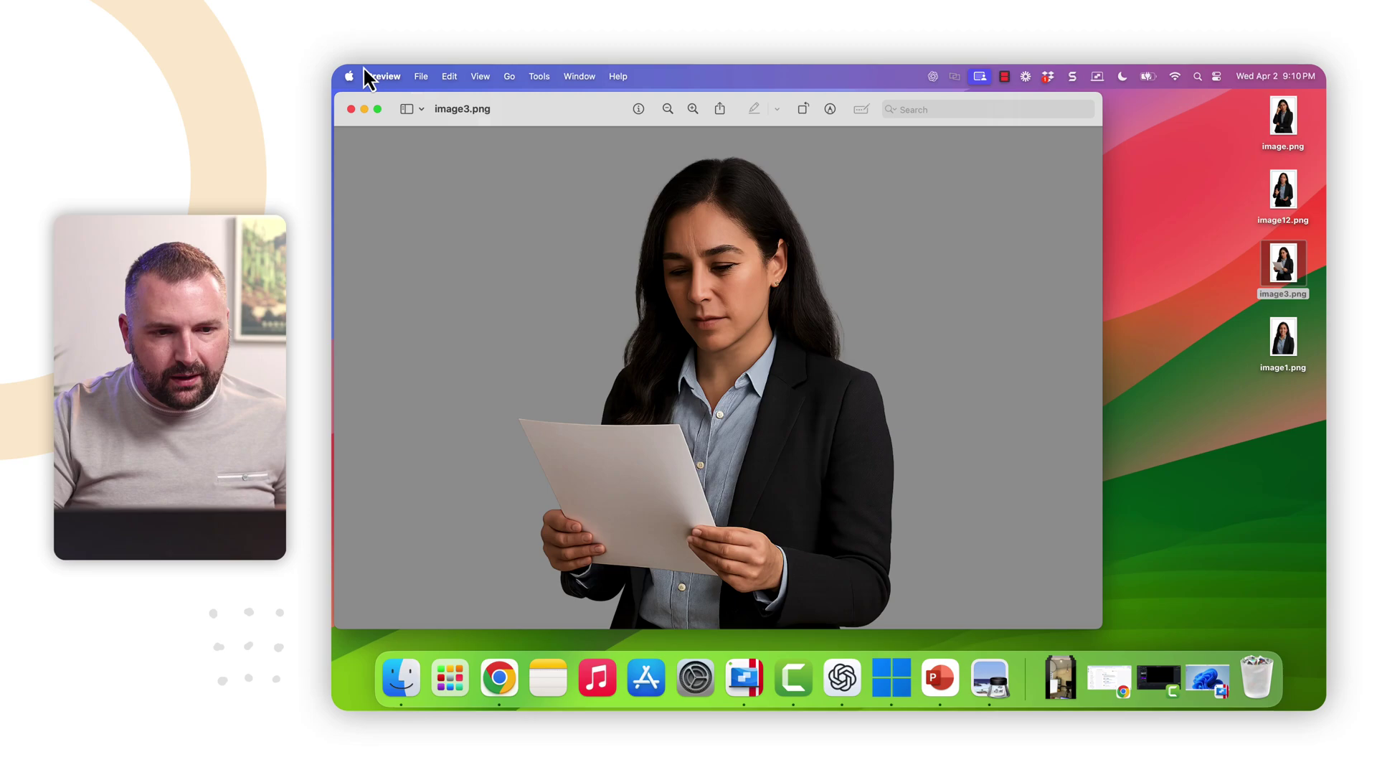
key(super+w)
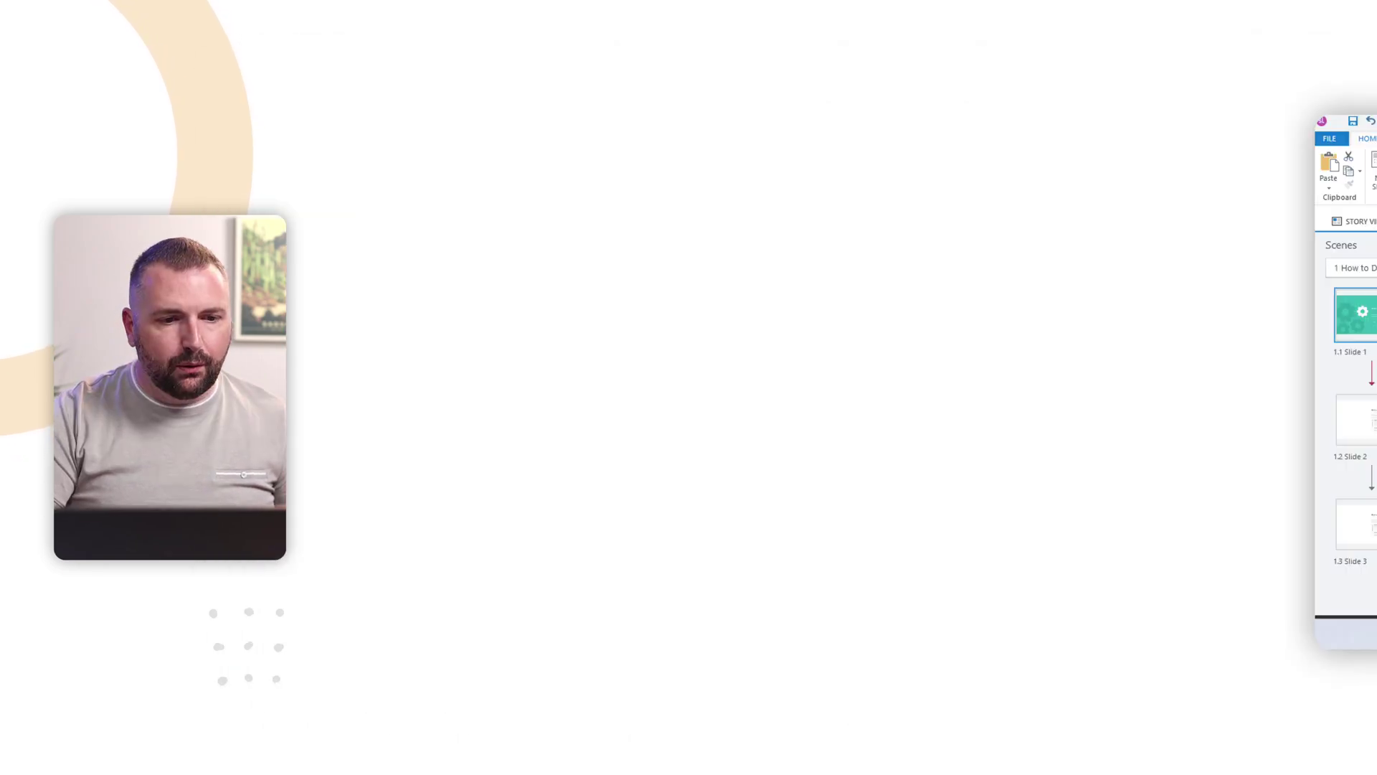
Insert image1.png from file onto Slide 1 and move the smiling woman to the left side
click(317, 138)
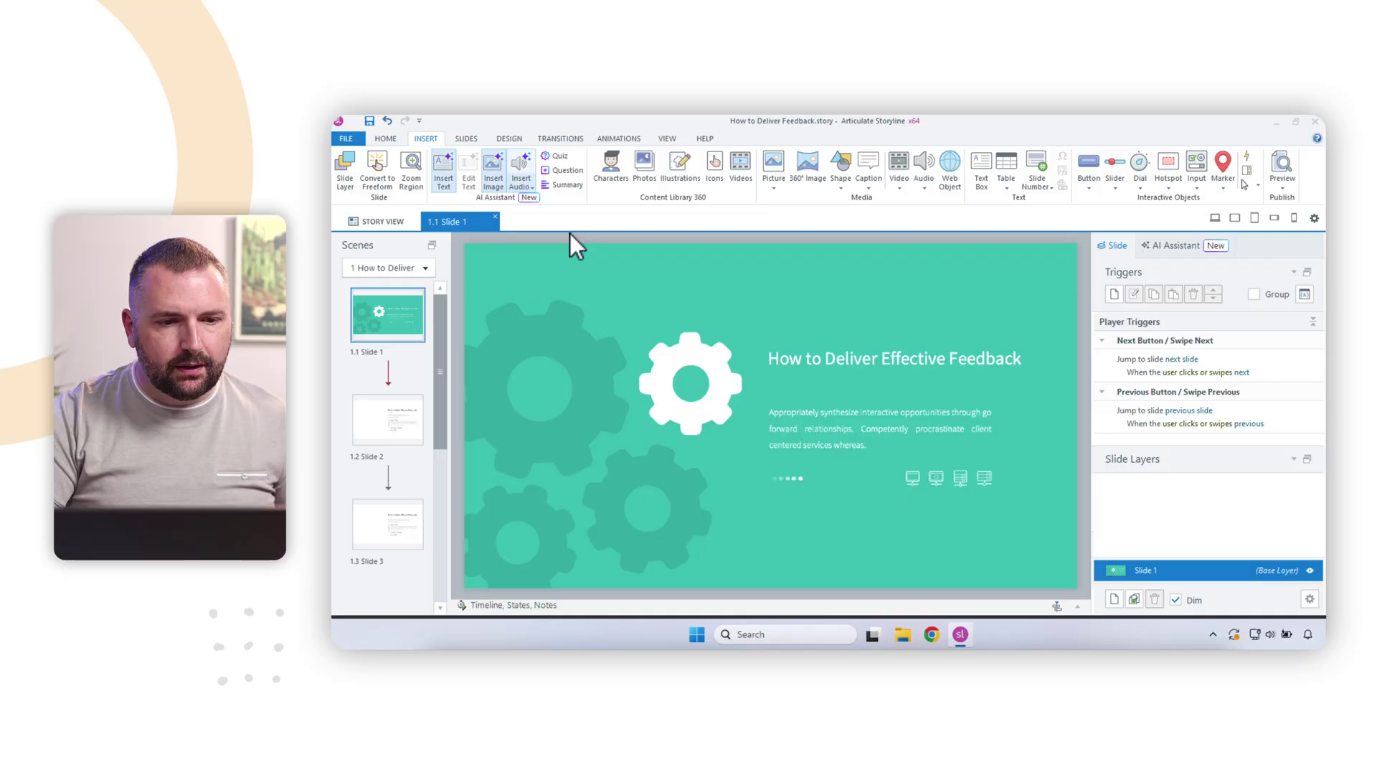
click(776, 182)
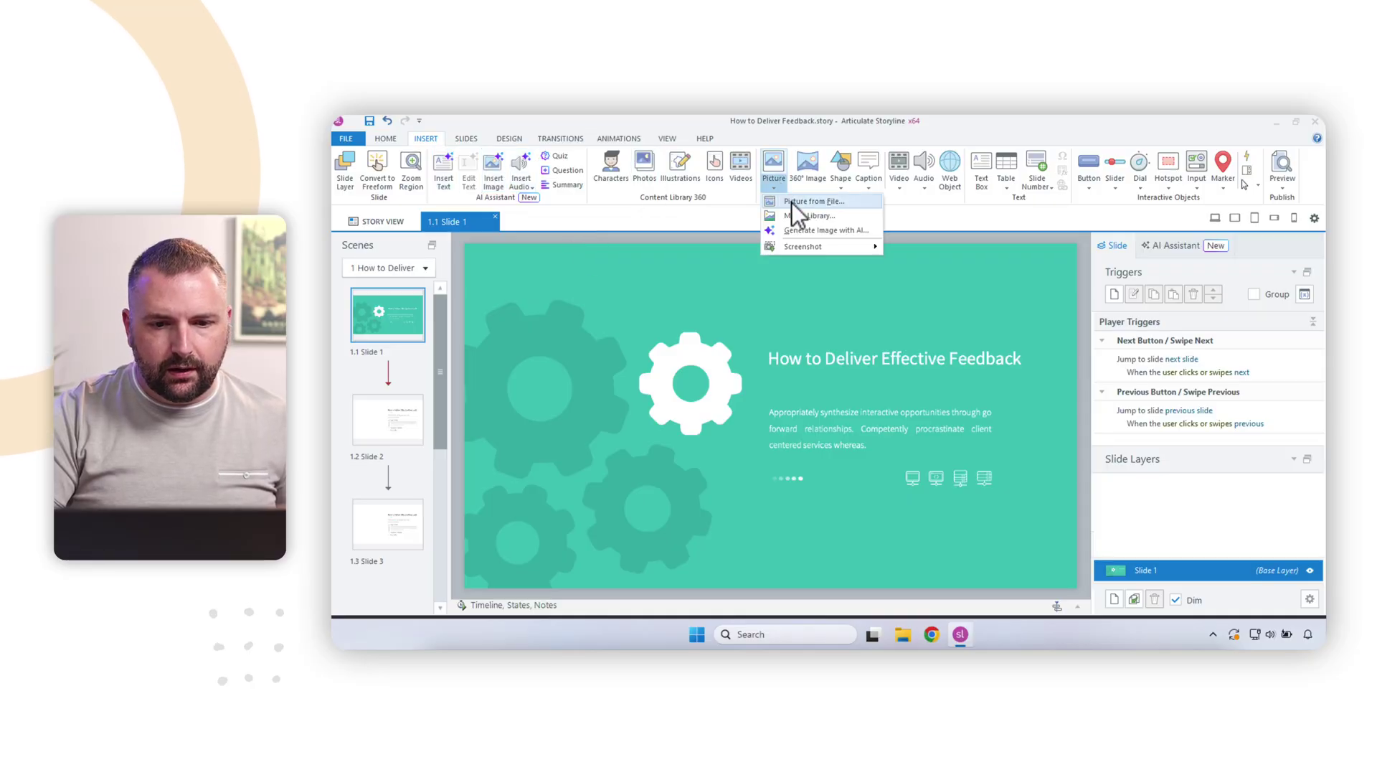
click(792, 202)
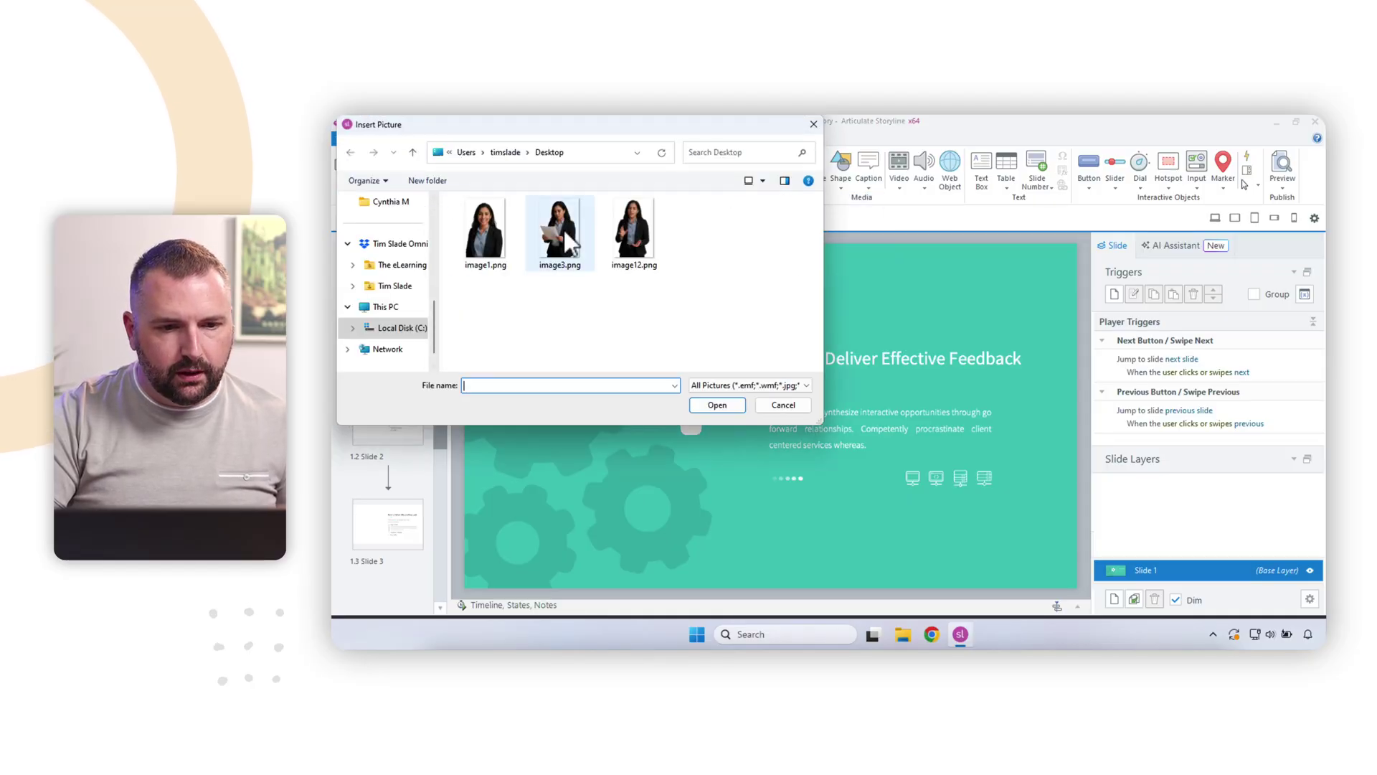
click(502, 242)
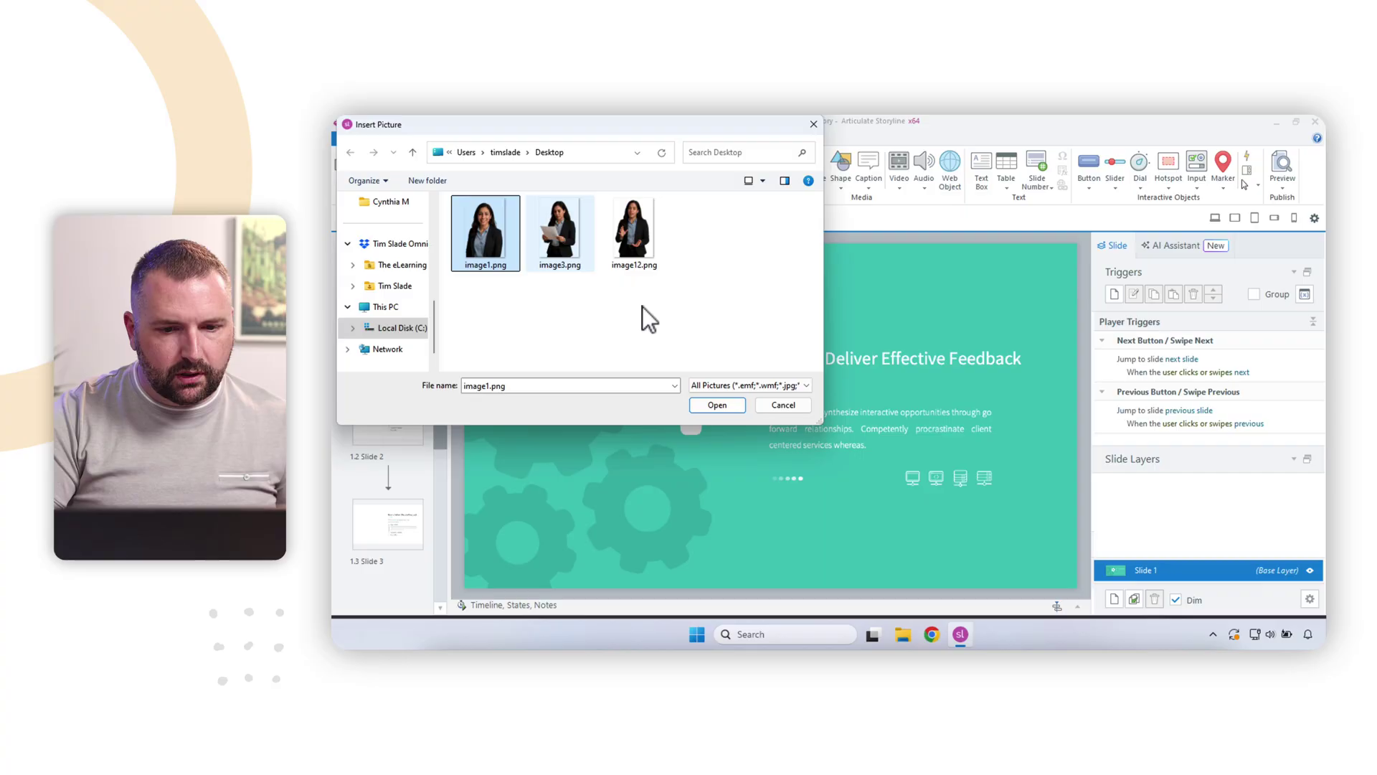
click(720, 406)
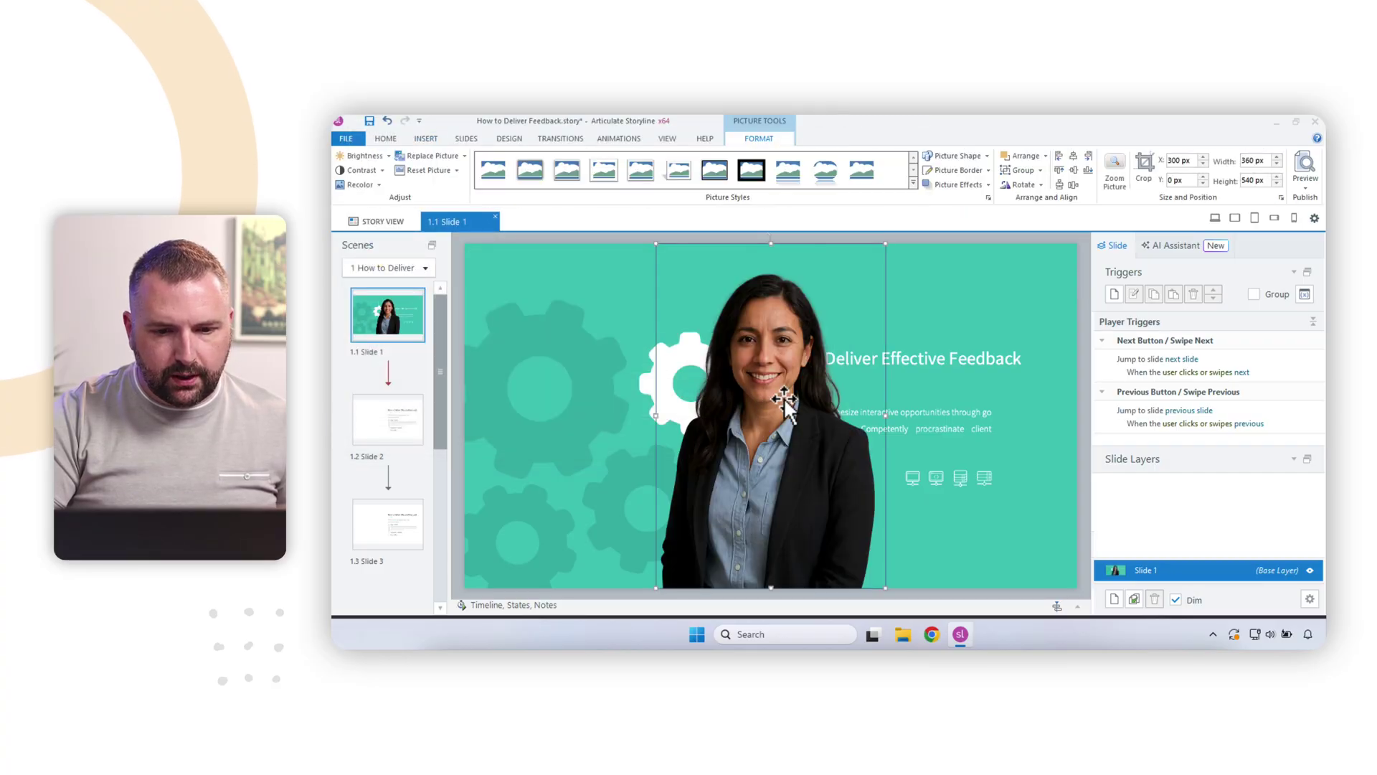
drag(793, 396, 643, 416)
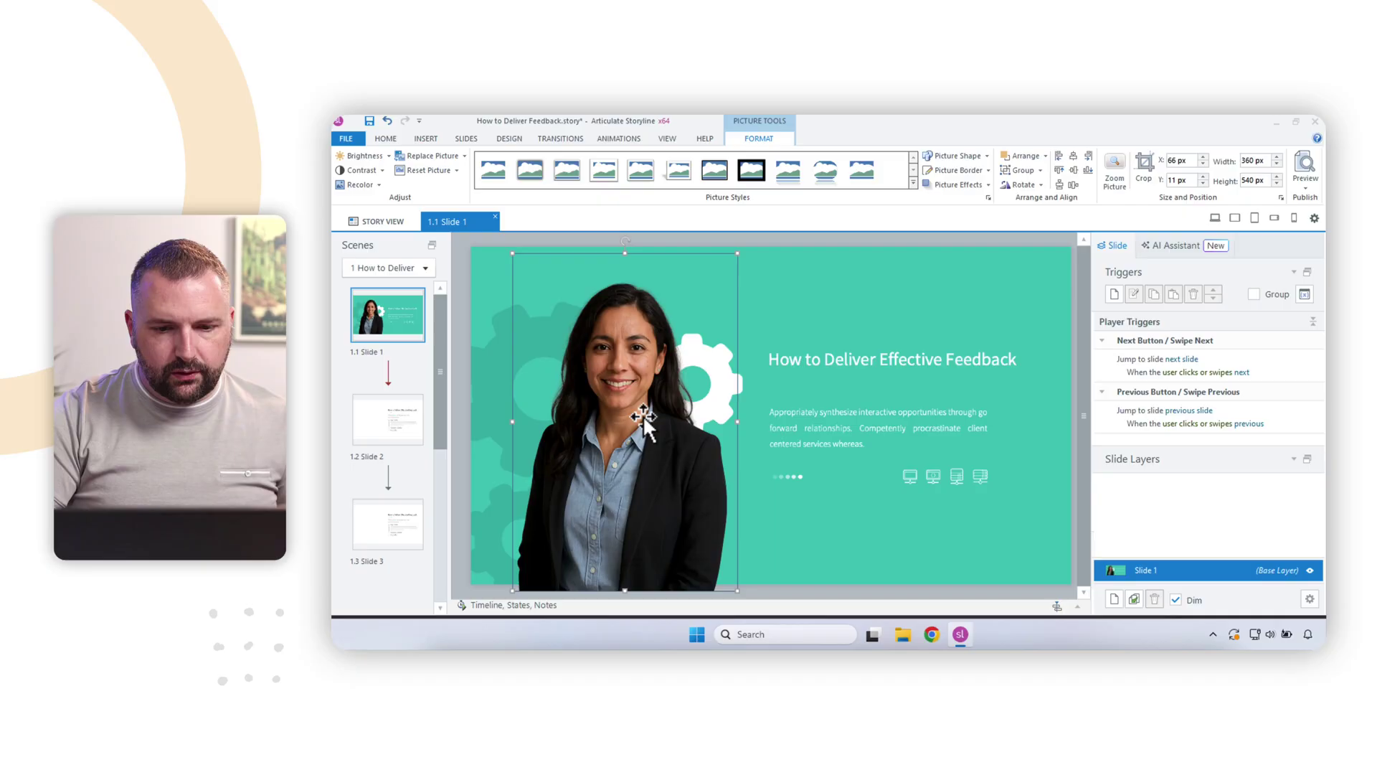
Insert image3.png from file onto Slide 2 and drag it toward the left
click(383, 420)
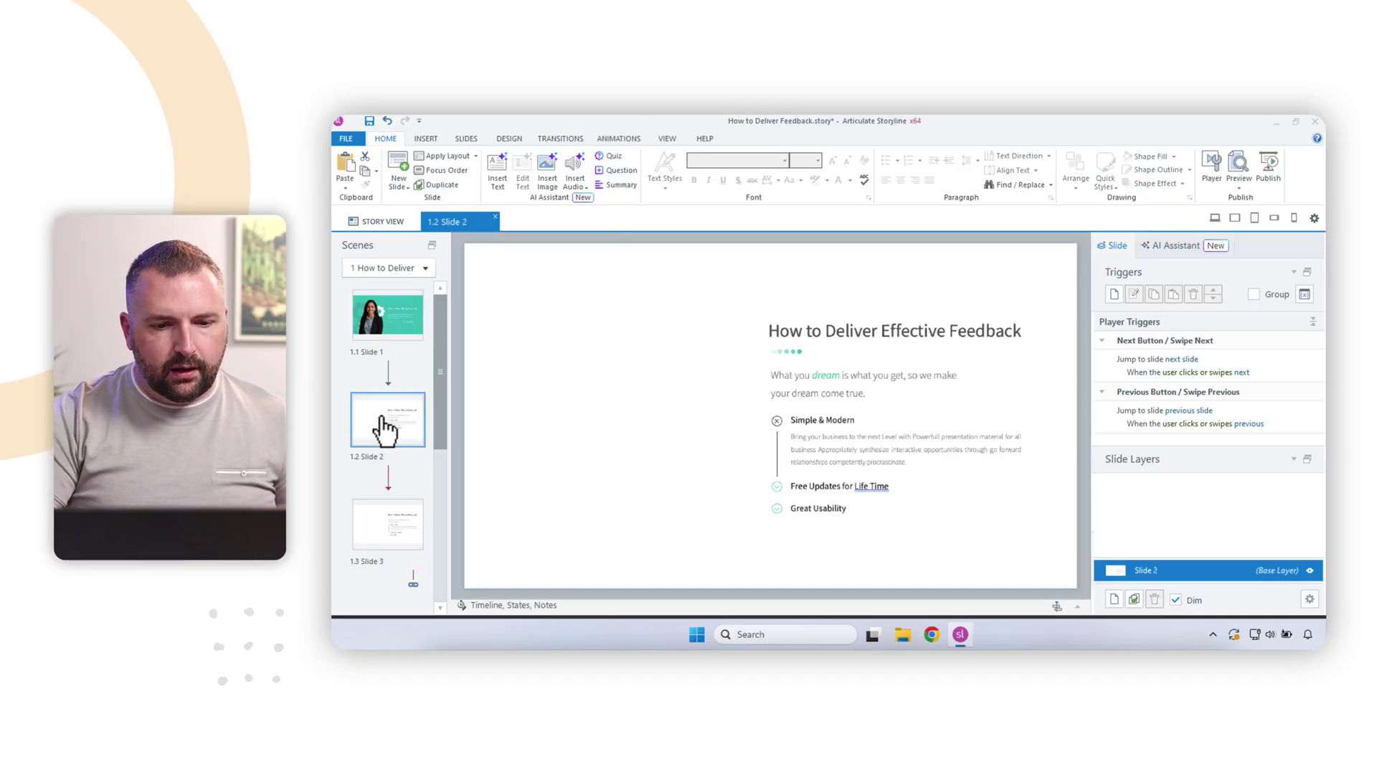
click(427, 139)
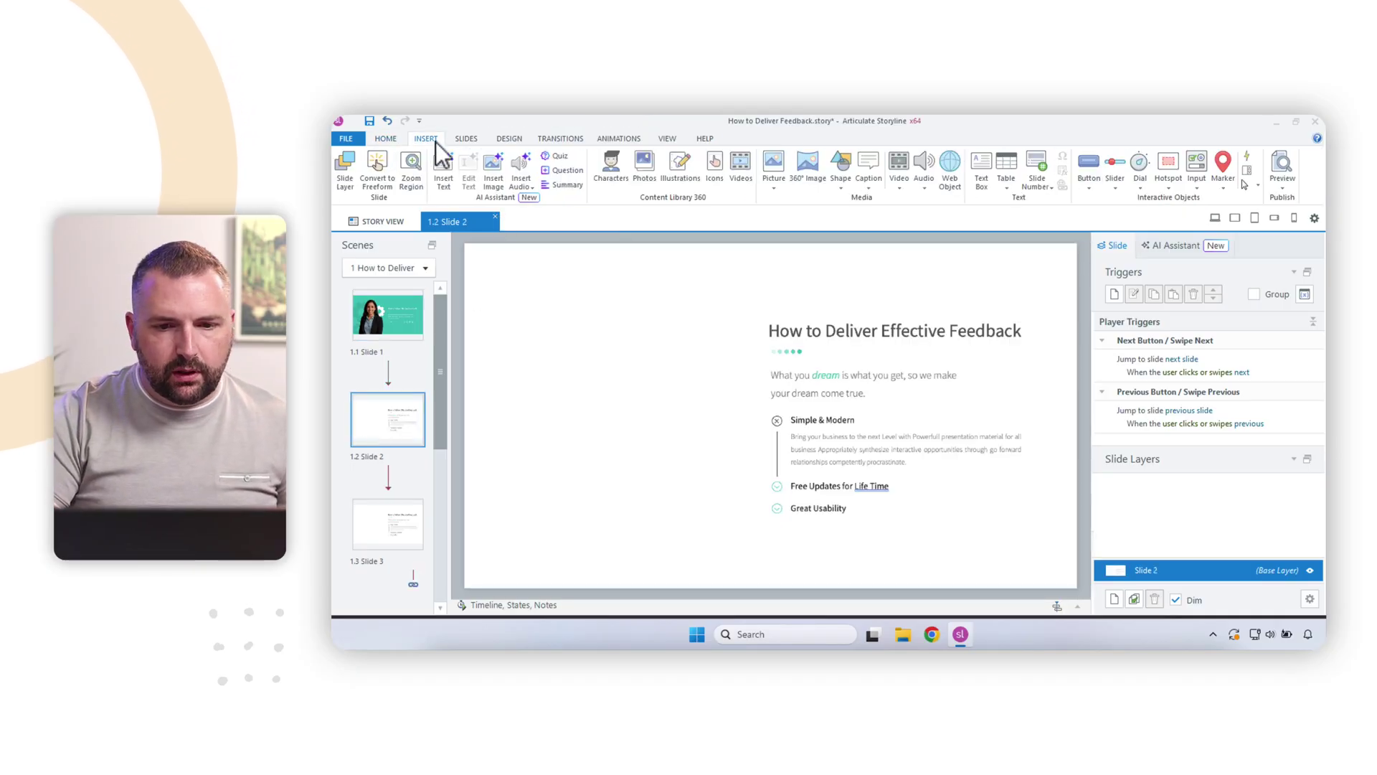
click(776, 190)
click(786, 204)
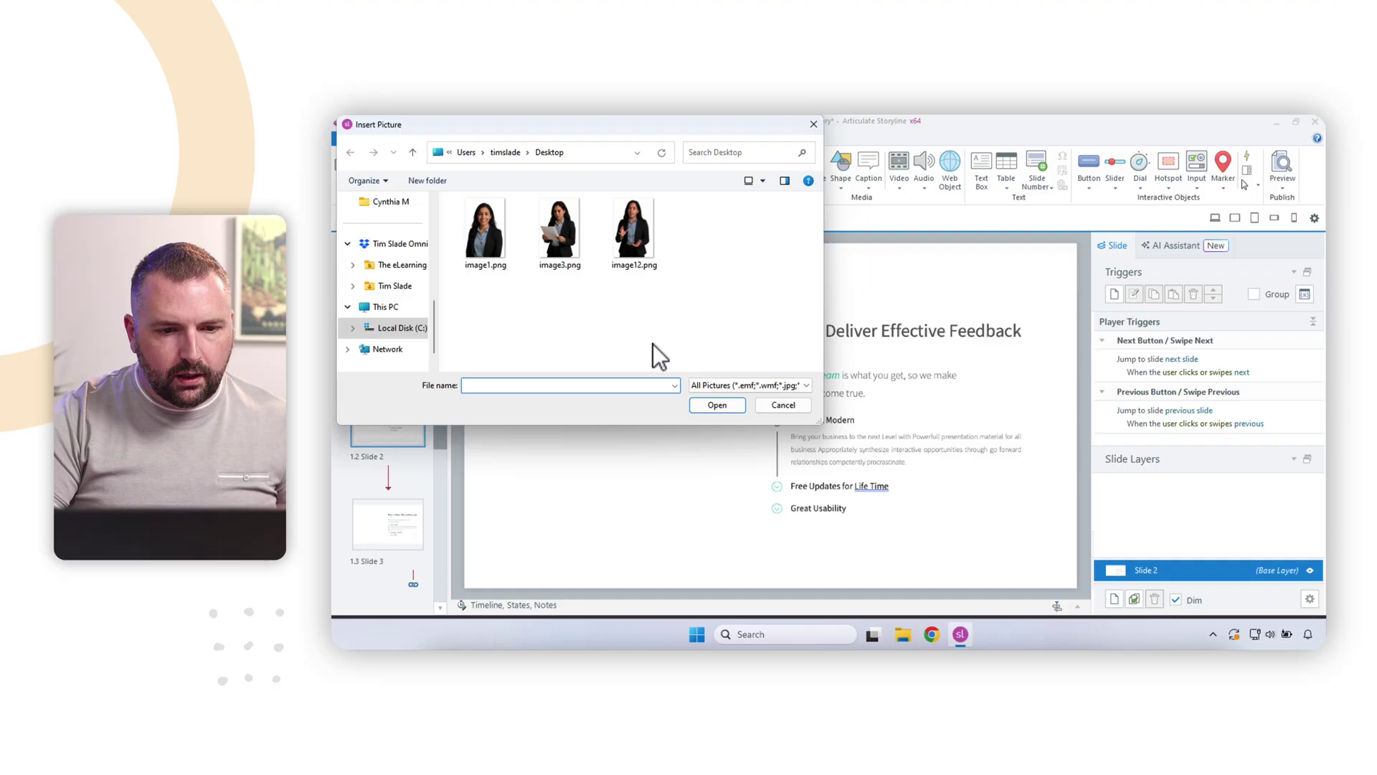
click(562, 222)
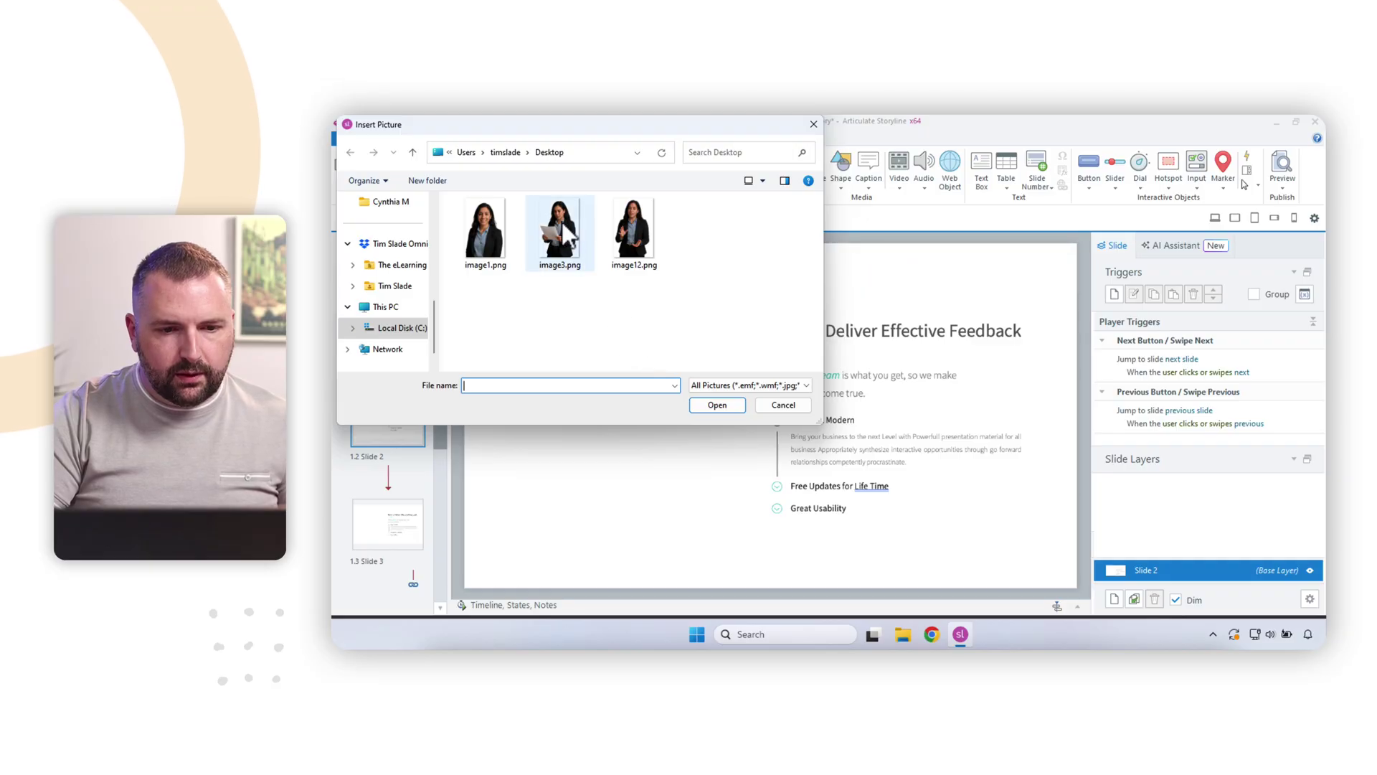
click(716, 404)
drag(778, 406, 630, 411)
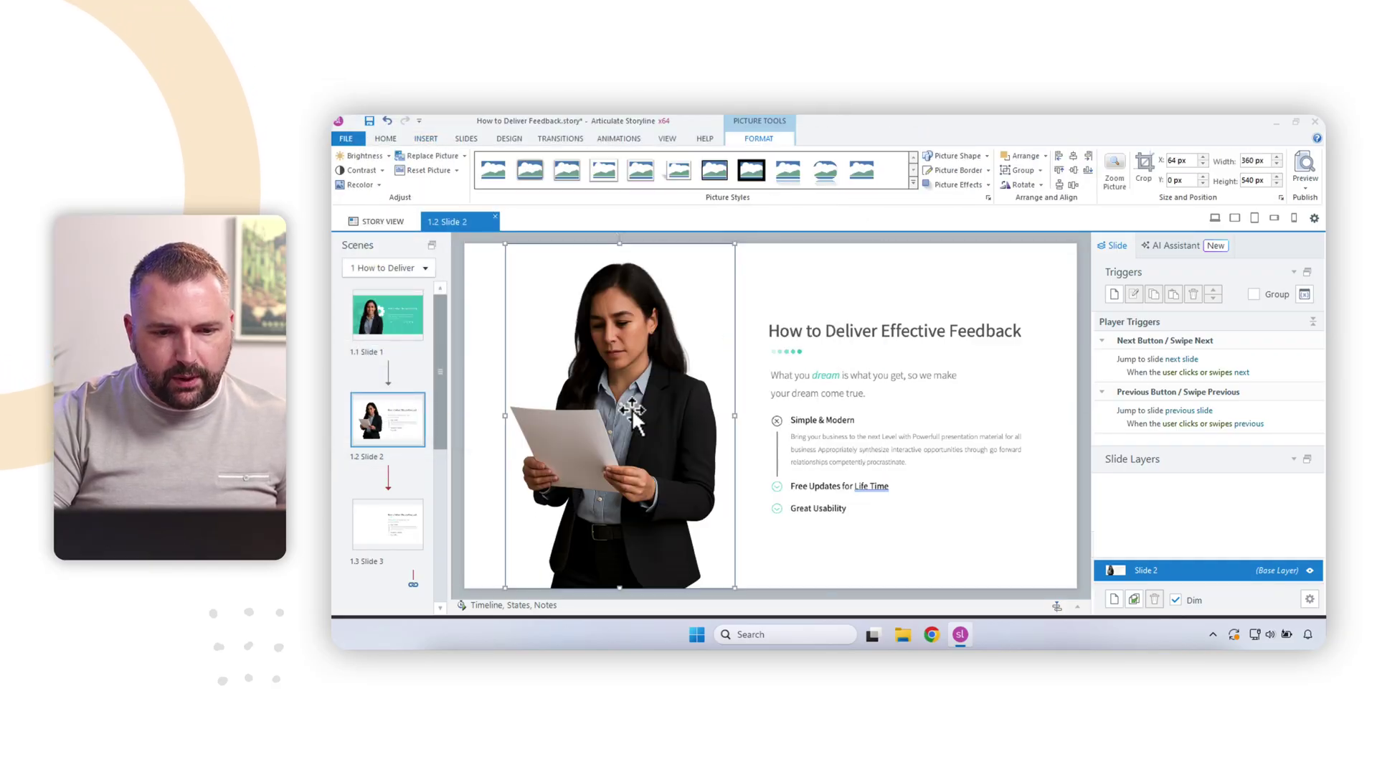
Flip the paper-reviewing woman horizontally and nudge her slightly further left
click(1042, 185)
click(1047, 239)
drag(690, 395, 678, 401)
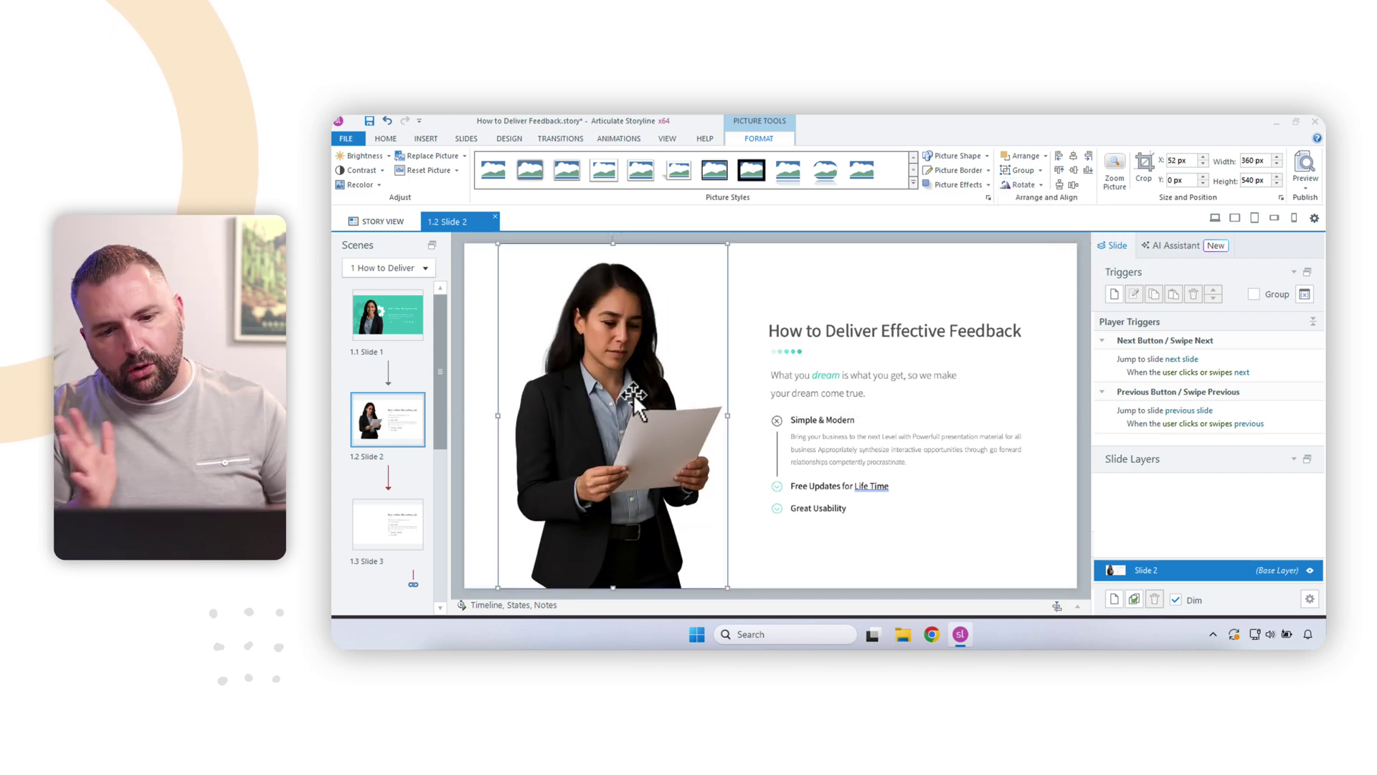
Insert image12.png from file onto Slide 3 and place the gesturing woman at the left
click(393, 534)
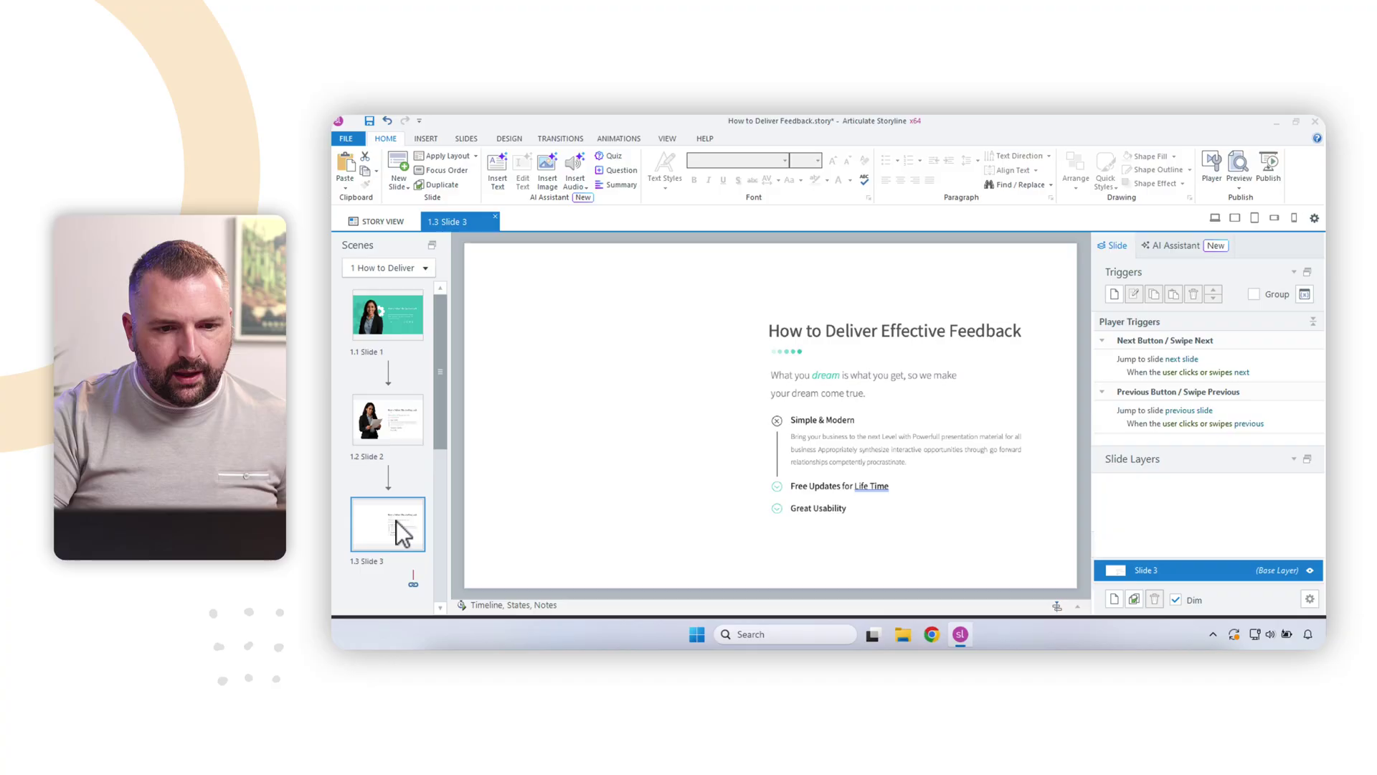
click(425, 138)
click(772, 187)
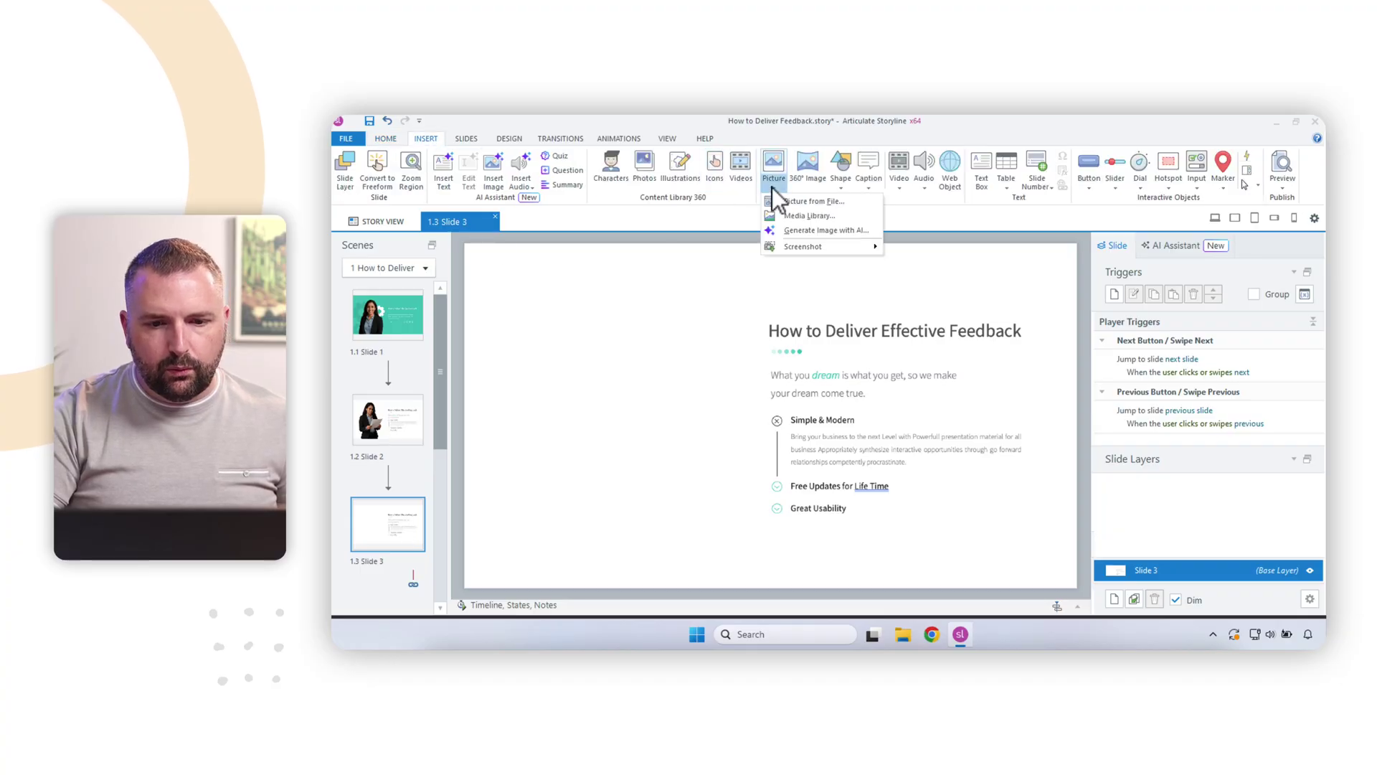
click(786, 201)
click(634, 228)
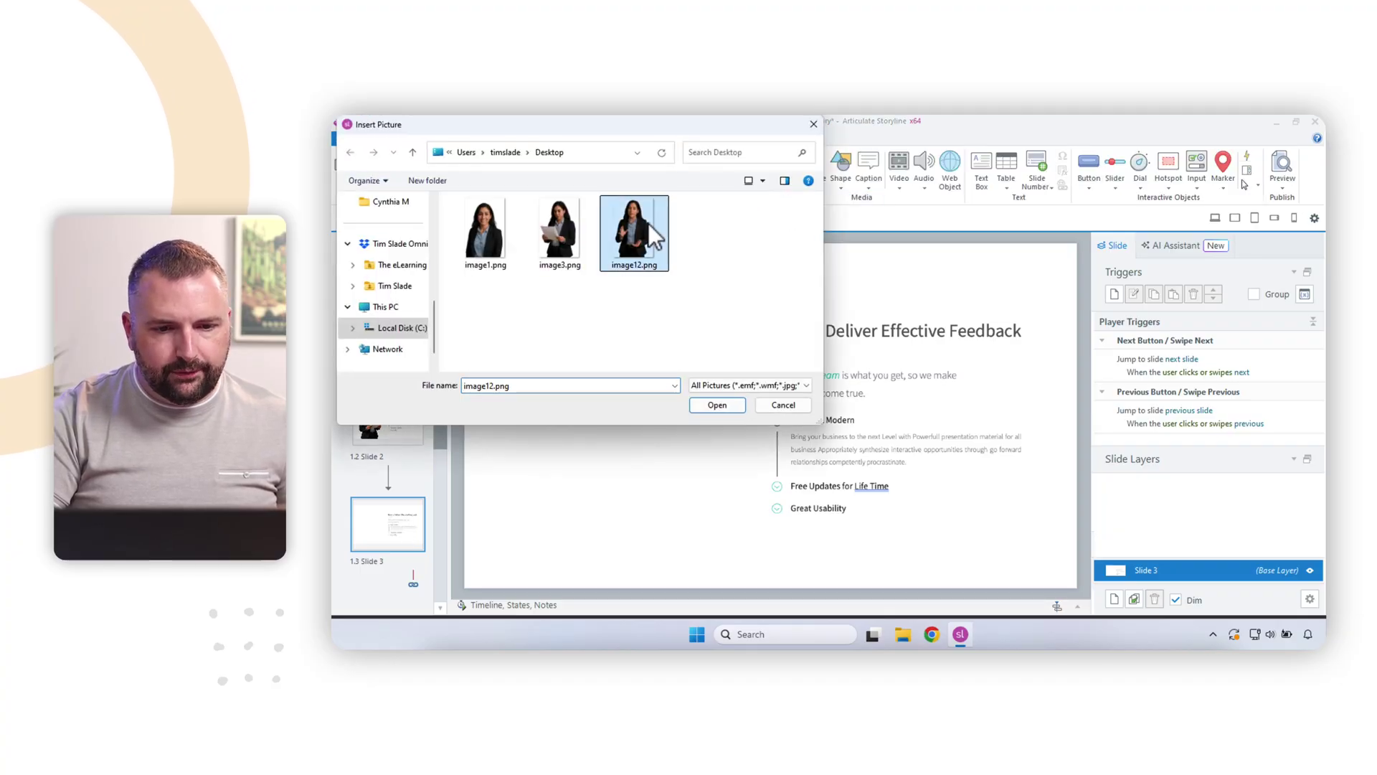
click(720, 406)
drag(767, 435, 635, 434)
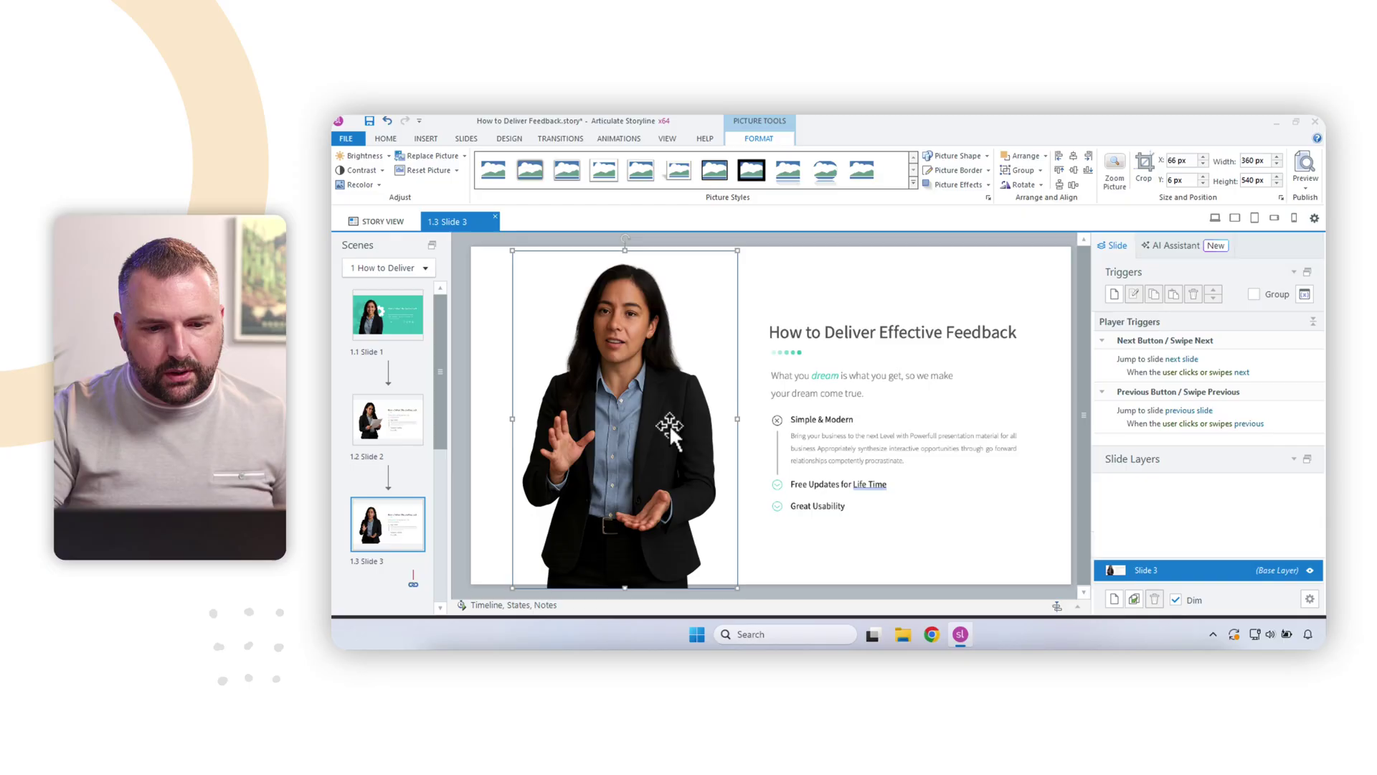
click(795, 247)
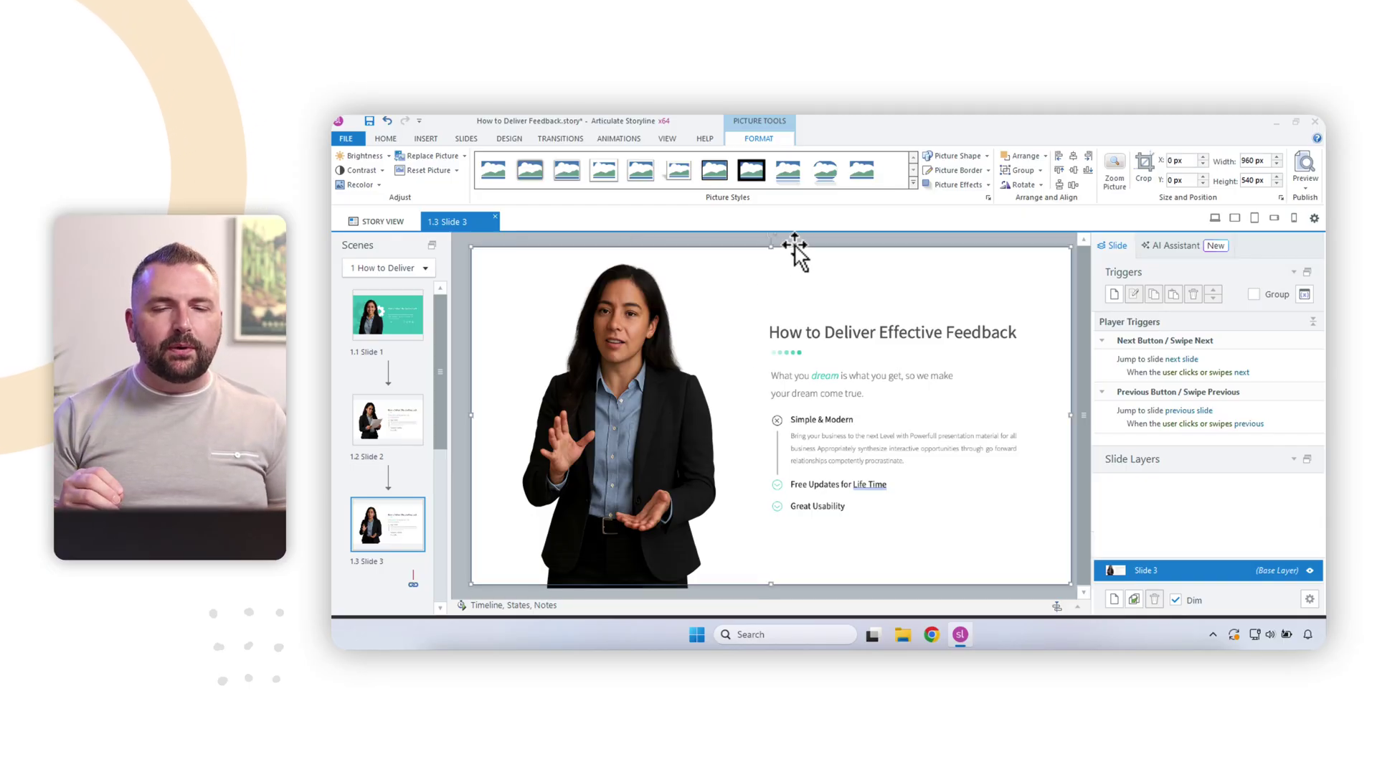
Review Slides 1, 2 and 3 with their businesswoman cutouts, then return to Slide 1
click(393, 309)
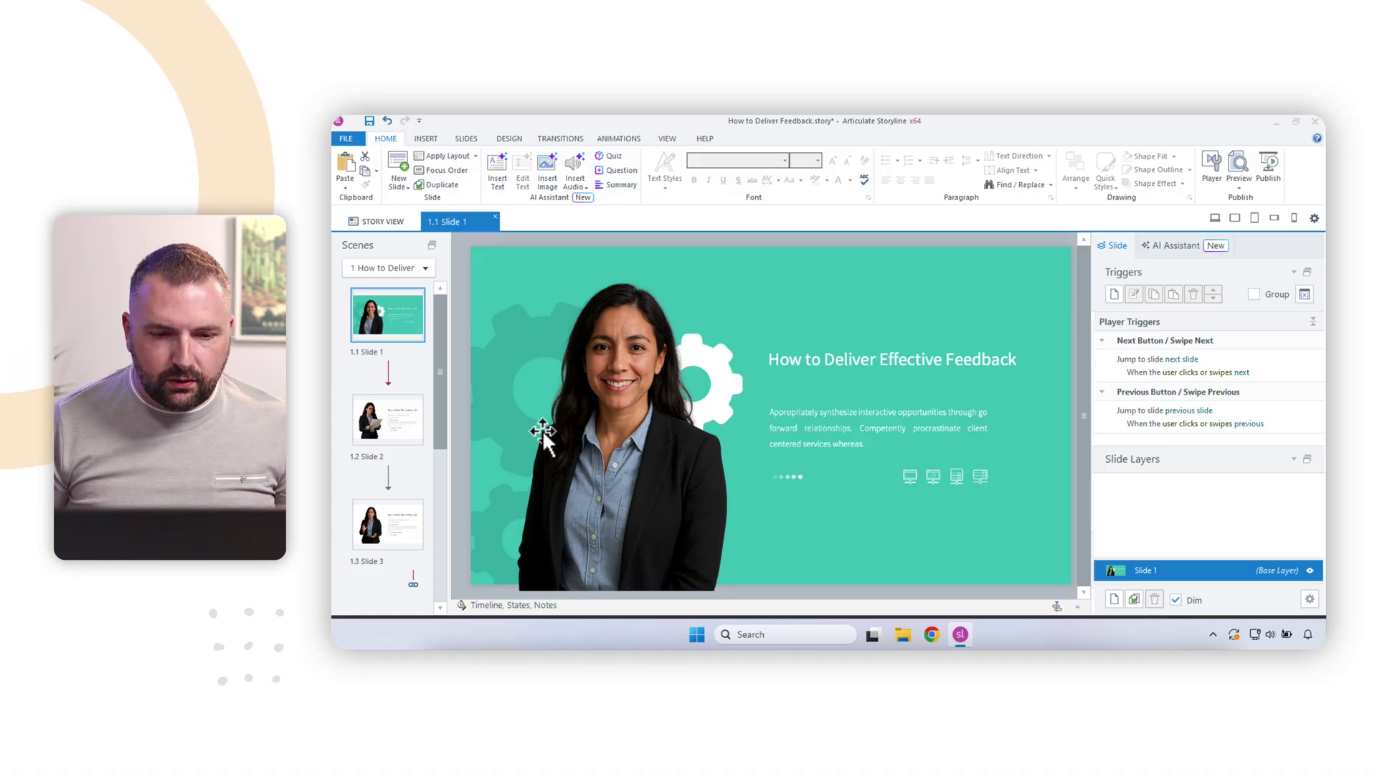
click(395, 425)
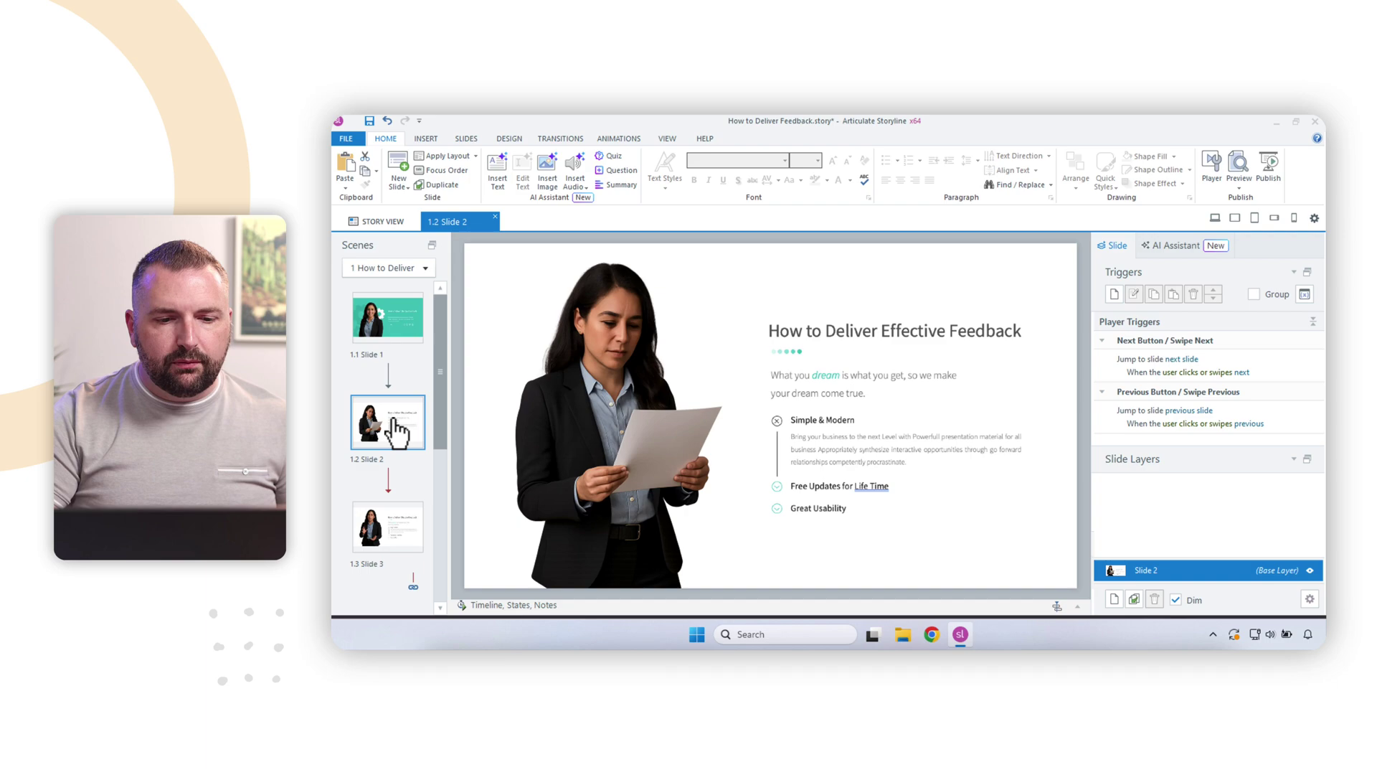
click(385, 540)
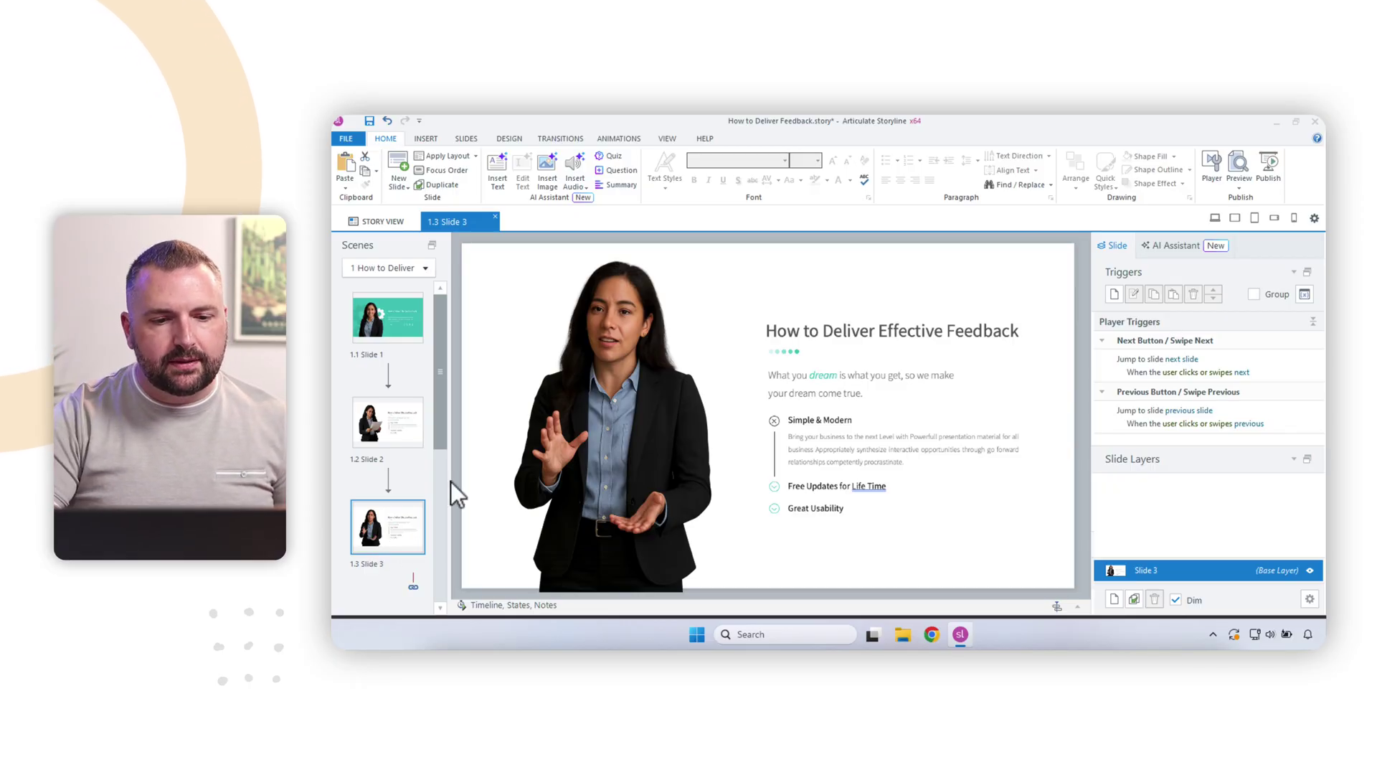
click(385, 424)
click(403, 324)
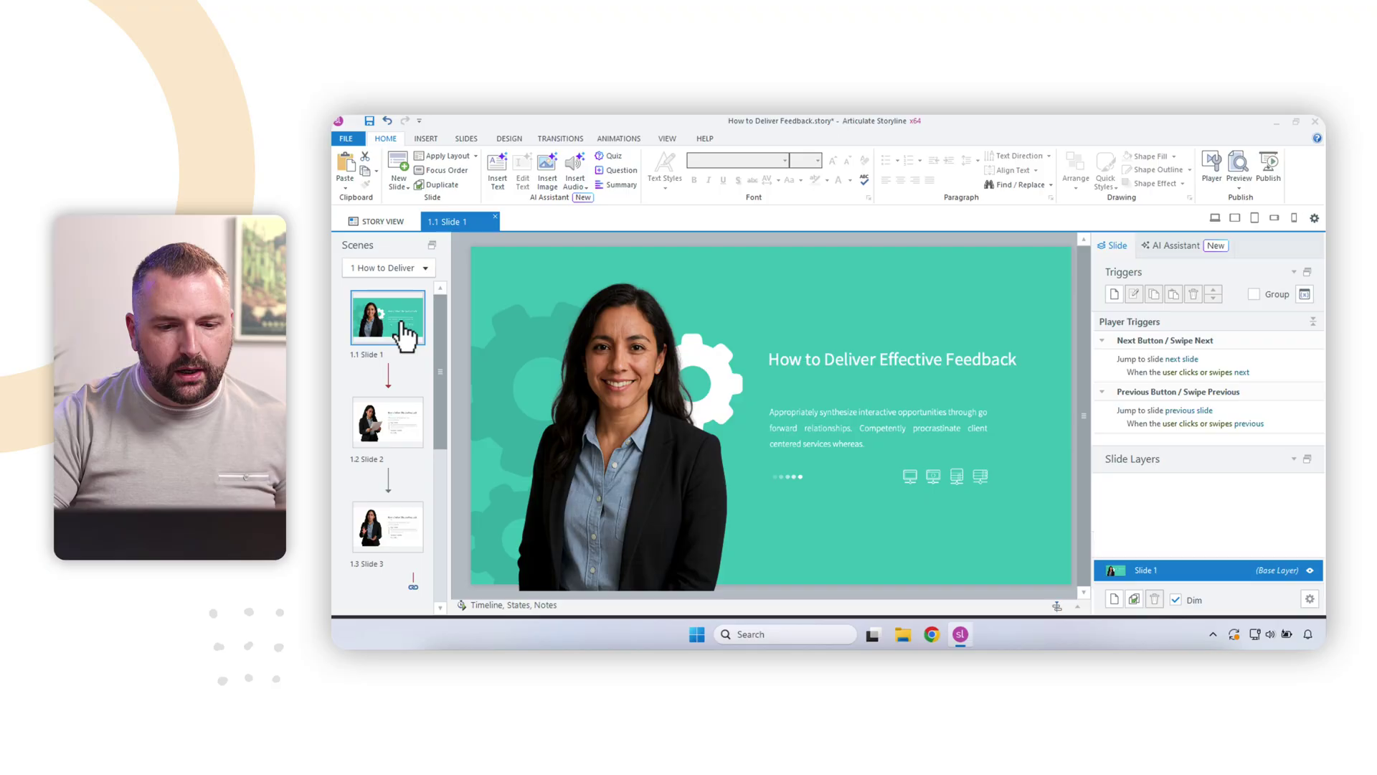